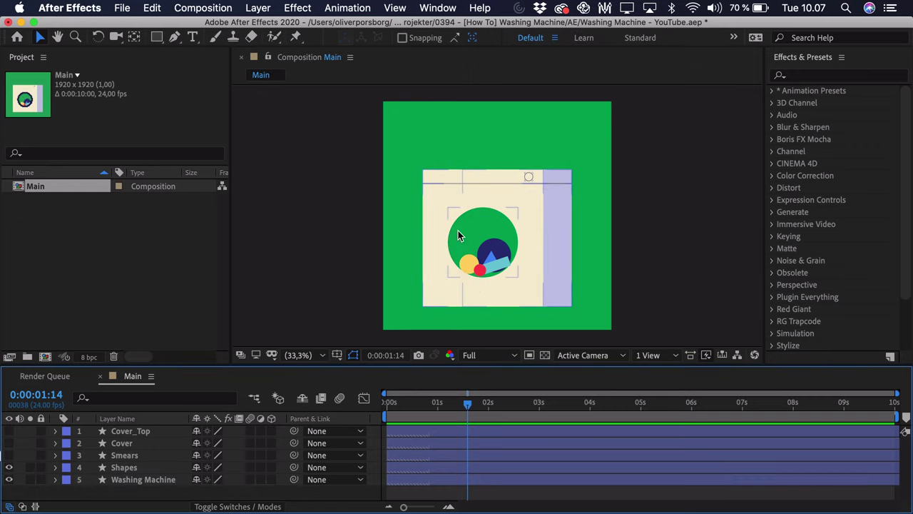
Turn on the Cover and Cover_Top layers, temporarily swapping Shapes for Smears to preview the smear artwork inside the door
click(8, 455)
click(8, 467)
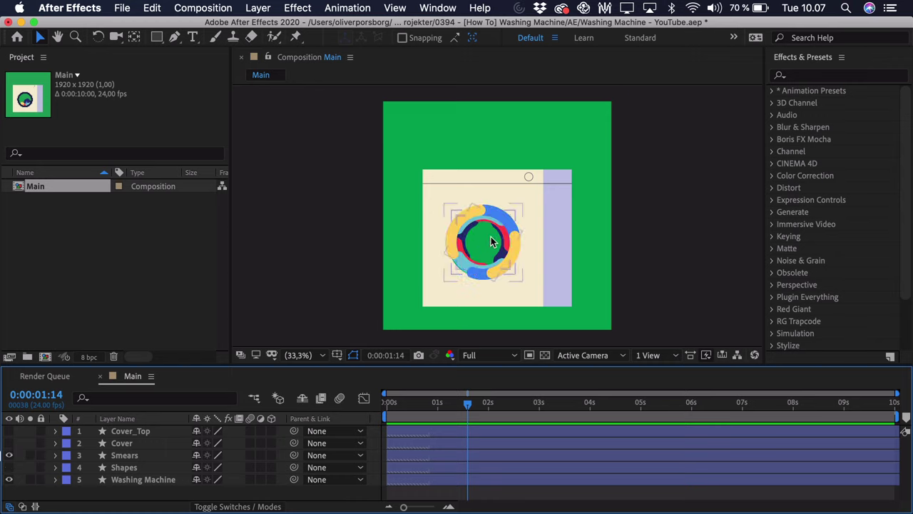
click(8, 443)
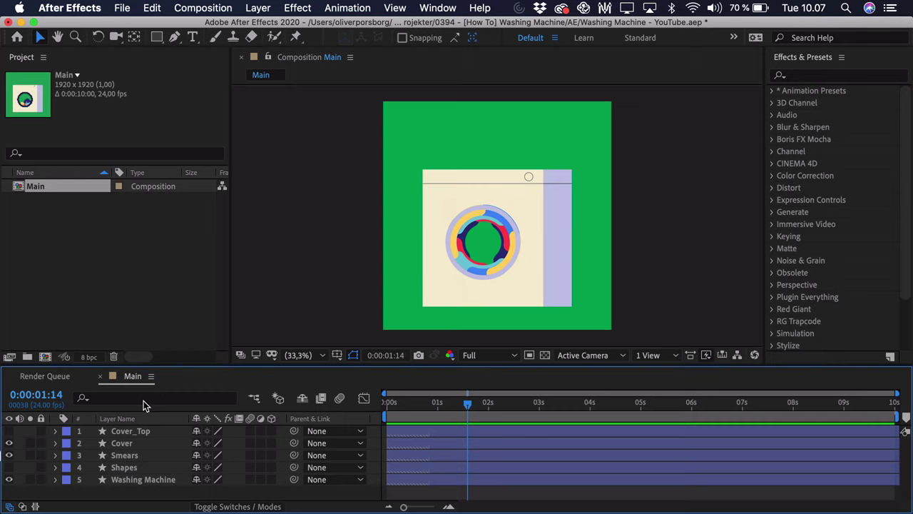
click(9, 431)
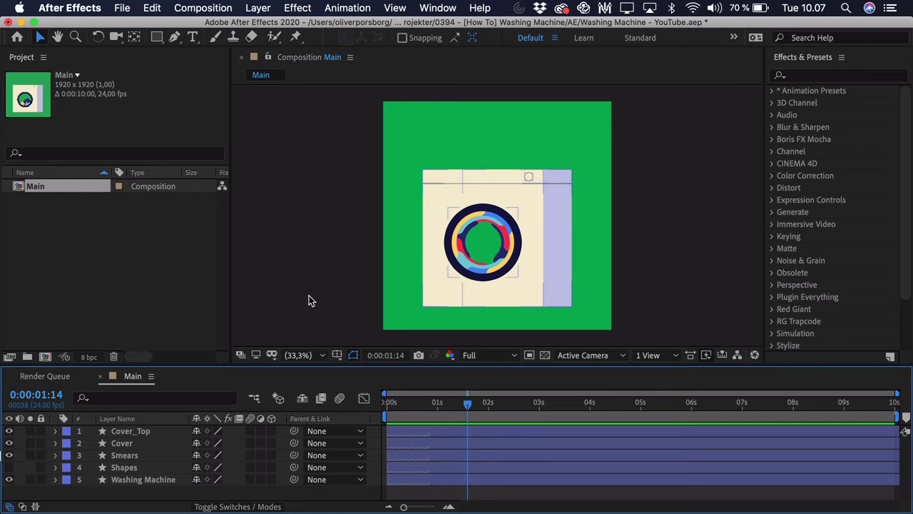
click(8, 455)
click(9, 467)
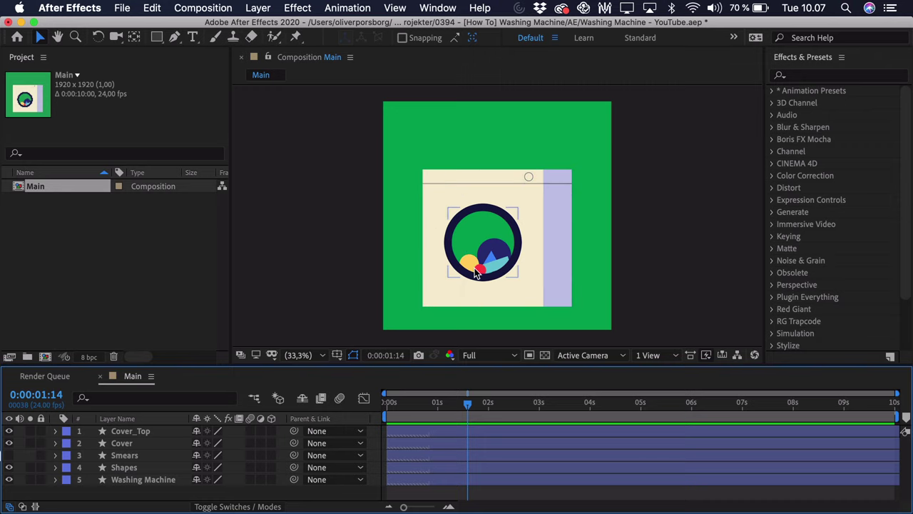
Show the rulers and place a horizontal and a vertical guide crossing at the centre of the Cover circle
scroll(475, 246, up, 2)
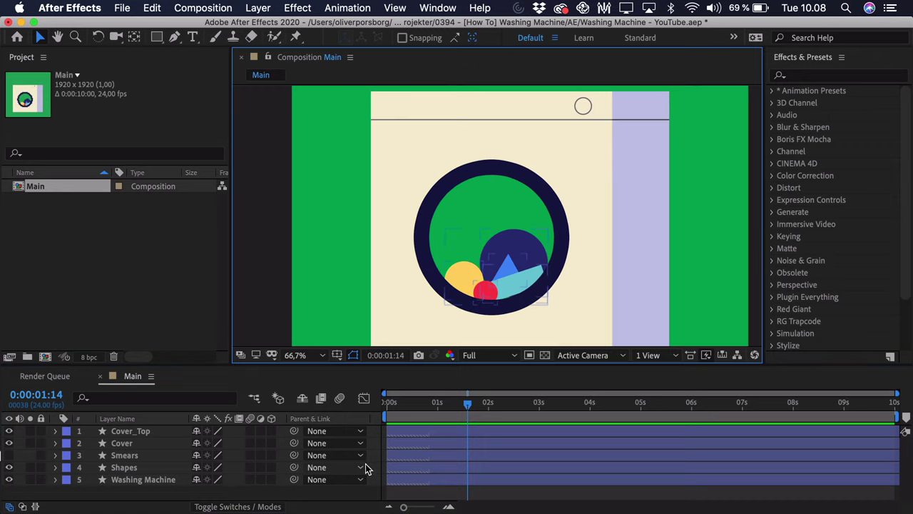
click(132, 444)
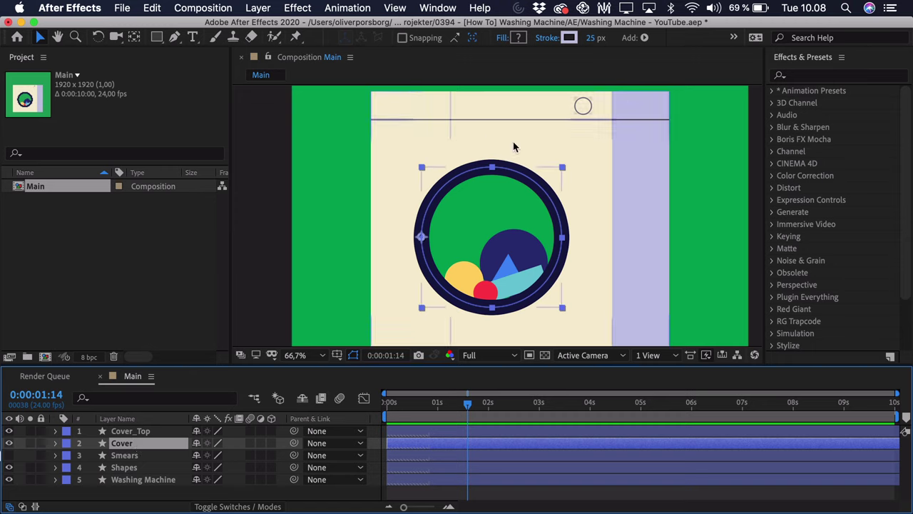
key(super+r)
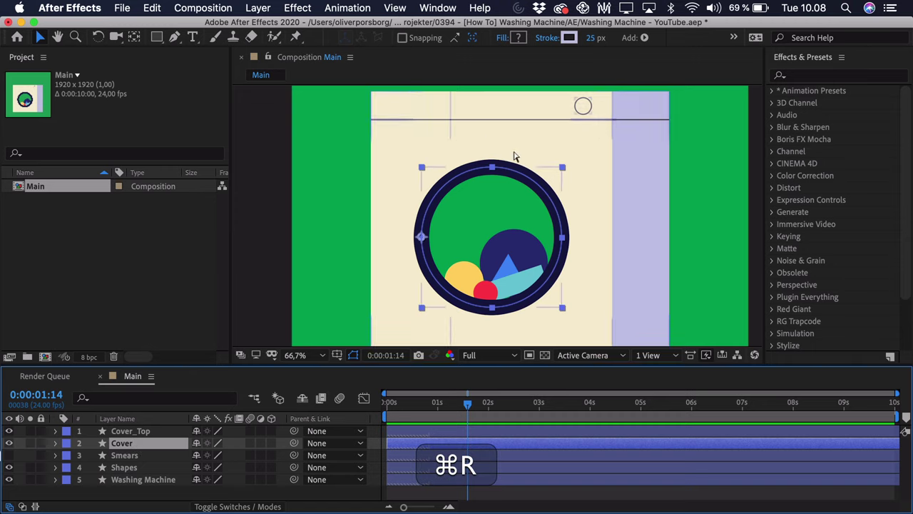
drag(465, 90, 426, 242)
drag(242, 172, 496, 187)
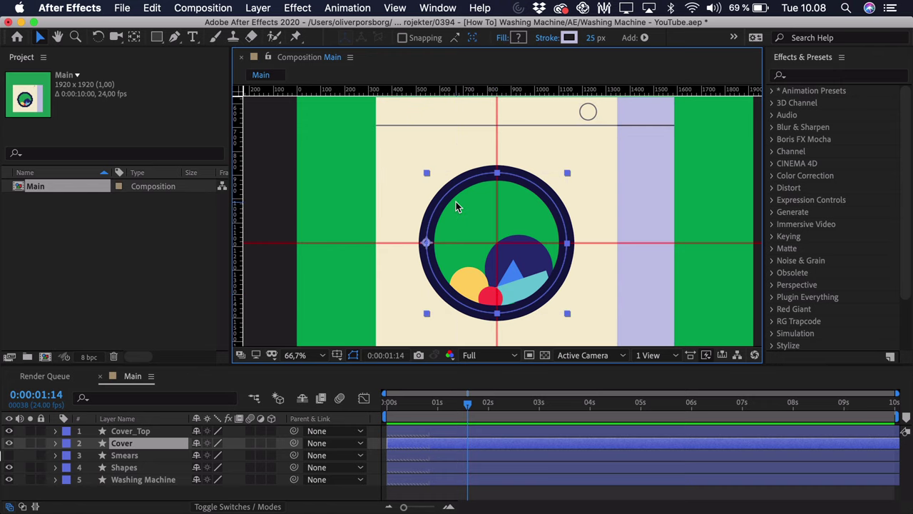
Create a null object, place it above all other layers, and rename it Rotation
click(257, 8)
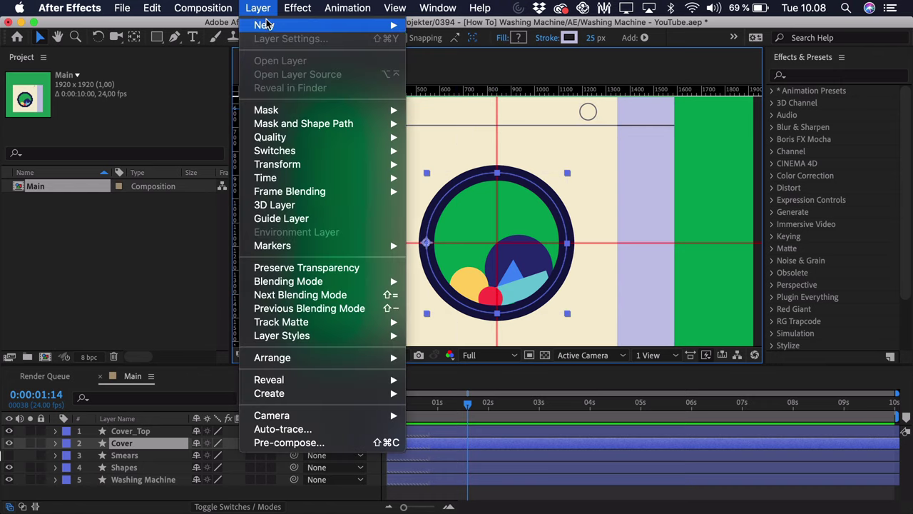
mouse_move(264, 25)
click(485, 143)
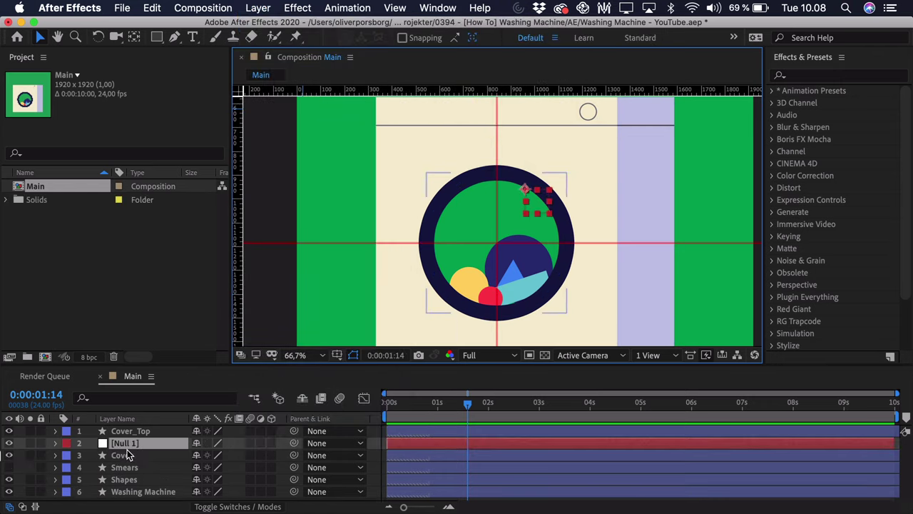
drag(127, 447, 134, 434)
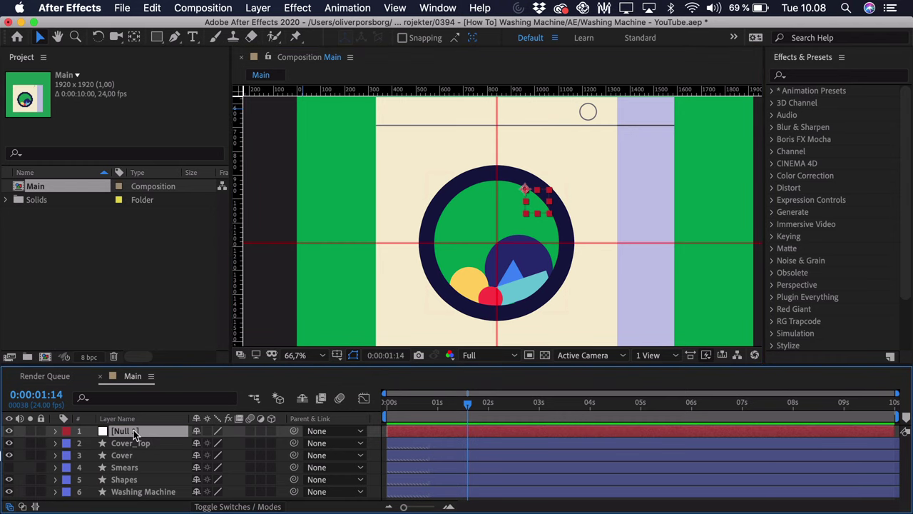
text(Rotation)
key(Return)
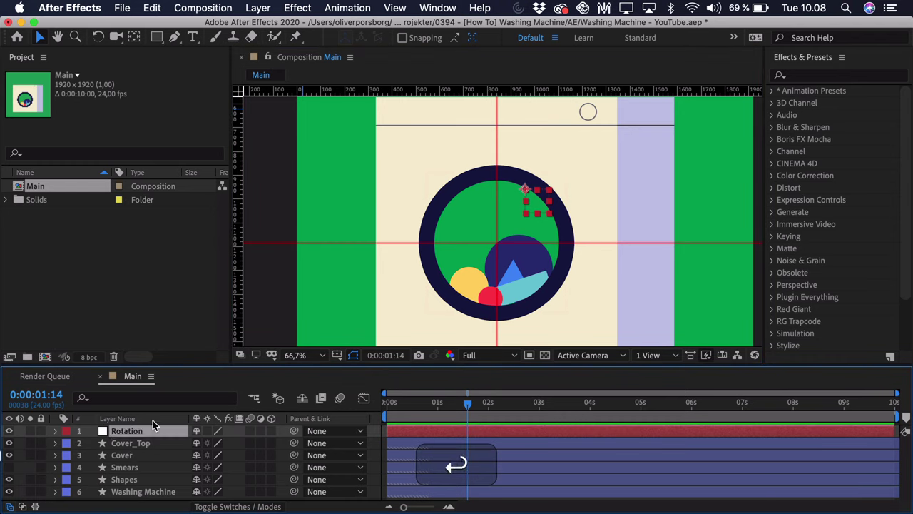
Move the Rotation null to the guide crossing at the door's centre, and hide the rulers and guides
drag(533, 202, 504, 254)
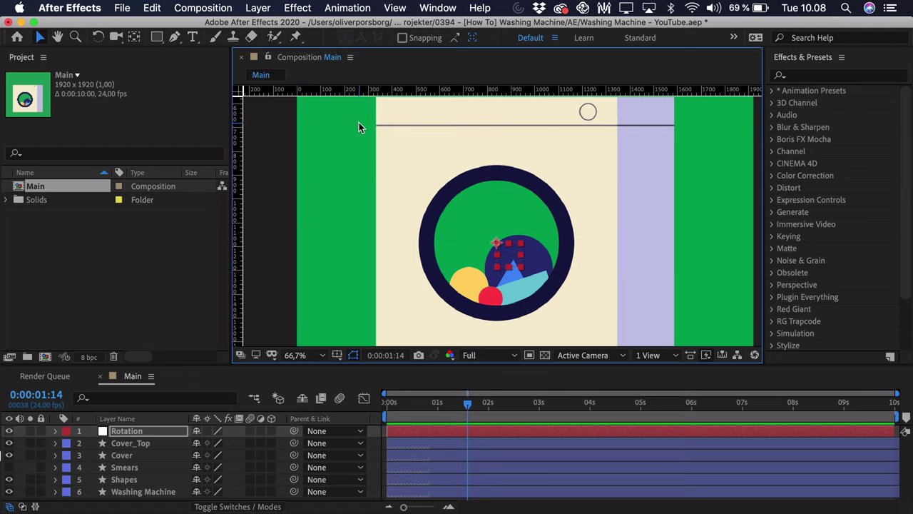
key(super+r)
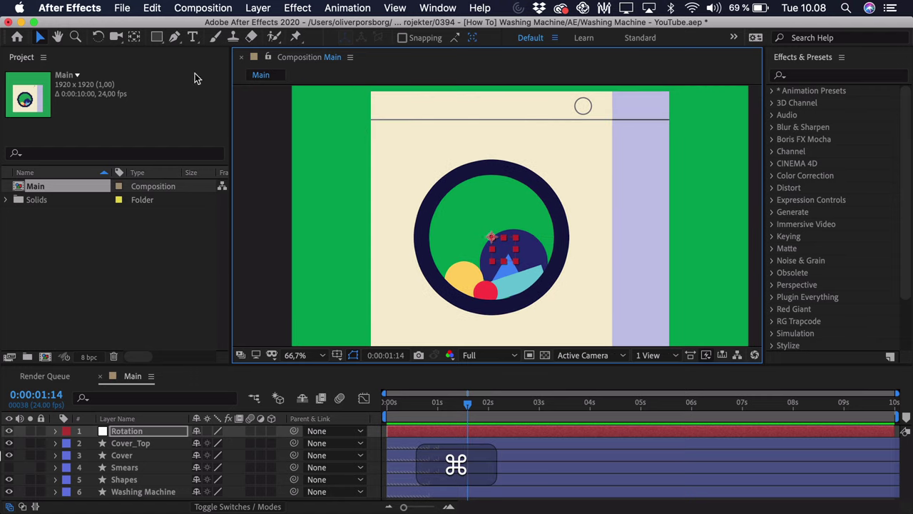
Parent the Smears and Shapes layers to the Rotation null
click(134, 468)
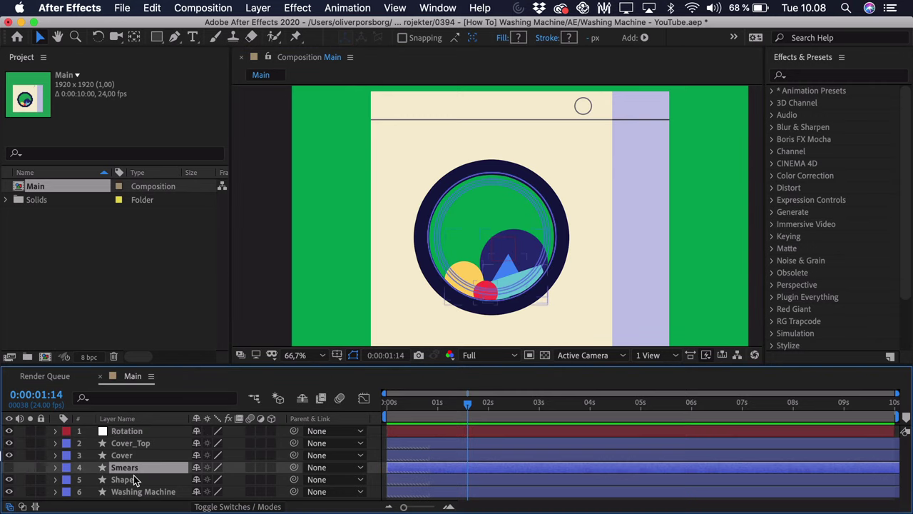
shift+click(136, 480)
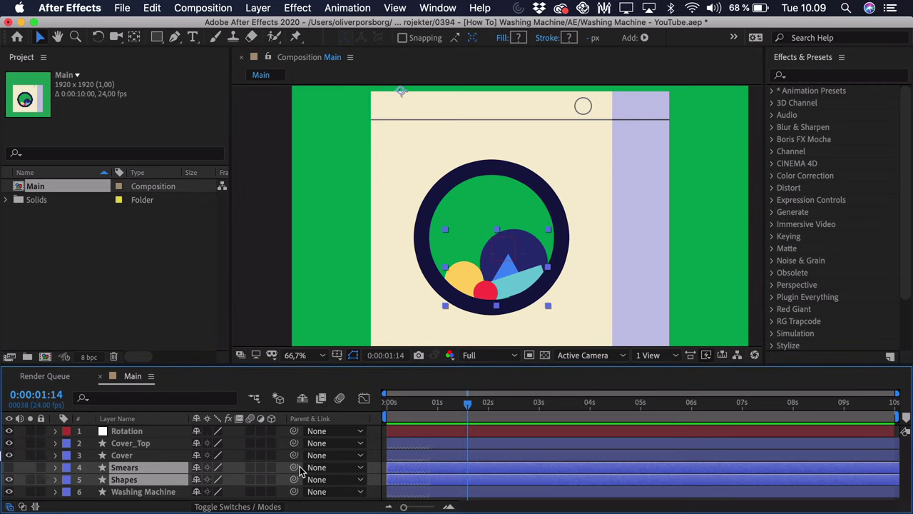
drag(294, 468, 142, 434)
Test-spin the Rotation null and undo it, and set a 0° rotation keyframe at the first frame
click(126, 433)
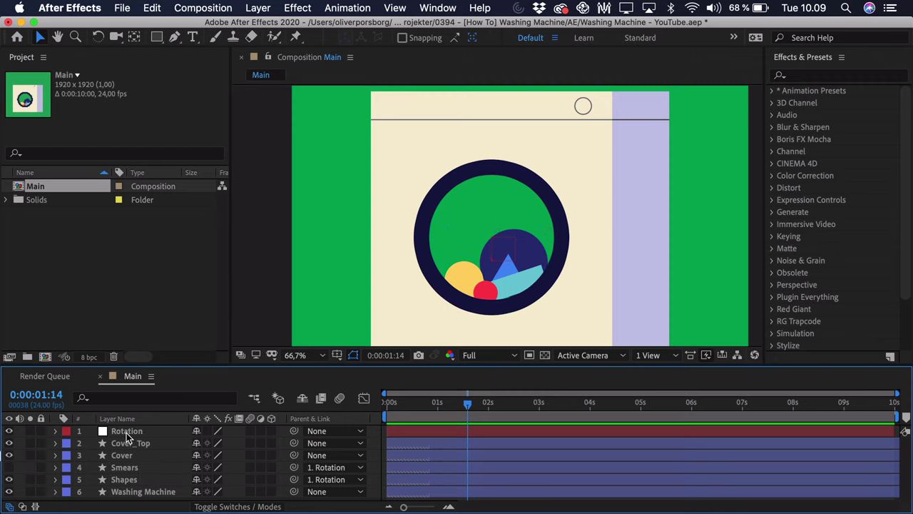
key(r)
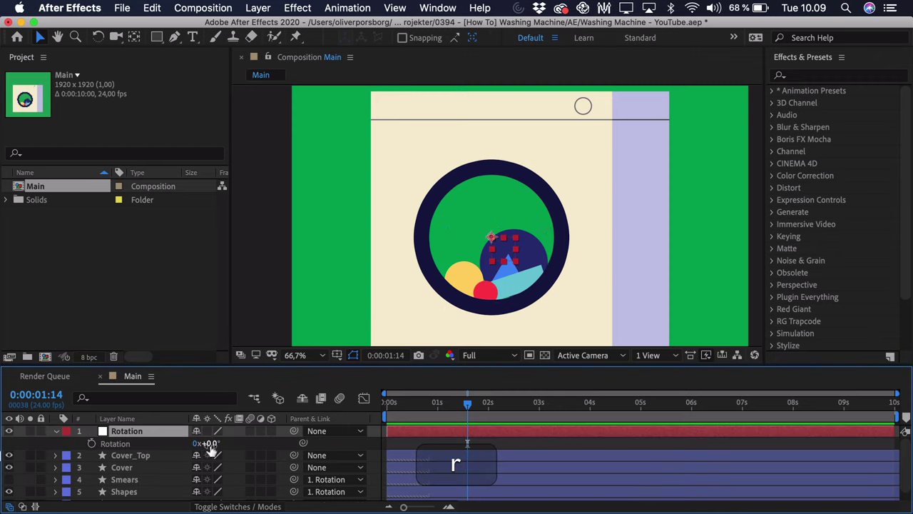
drag(207, 443, 528, 438)
key(super+z)
drag(401, 409, 339, 413)
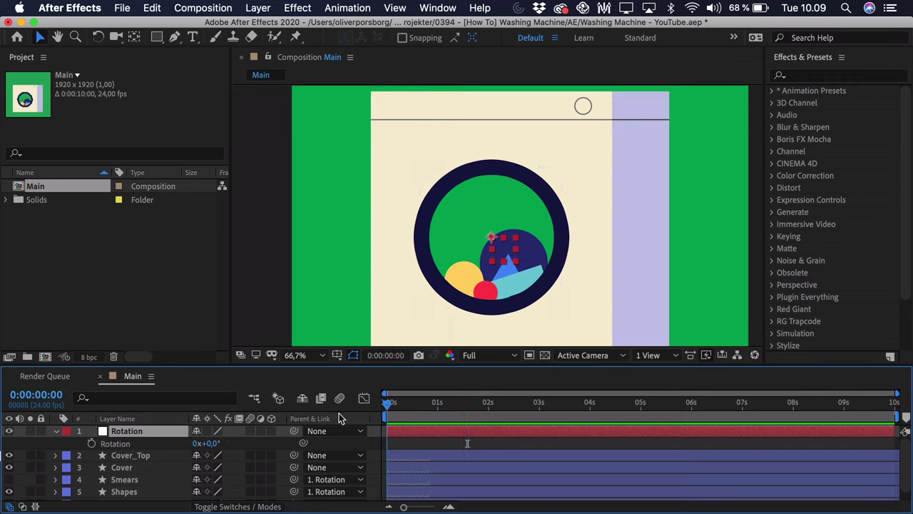
click(92, 444)
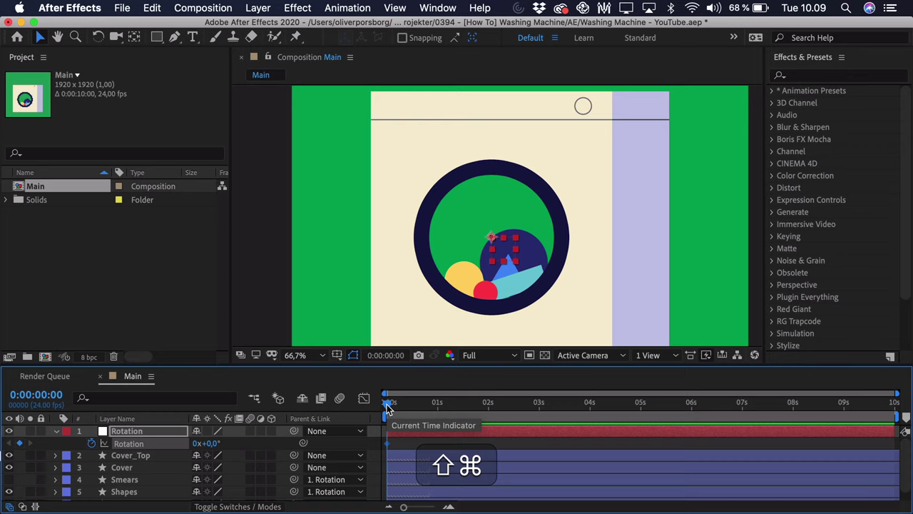
Add rotation keyframes to the Rotation null of -32° at frame 10 and 1x+96° at frame 20
key(ctrl+shift+Right)
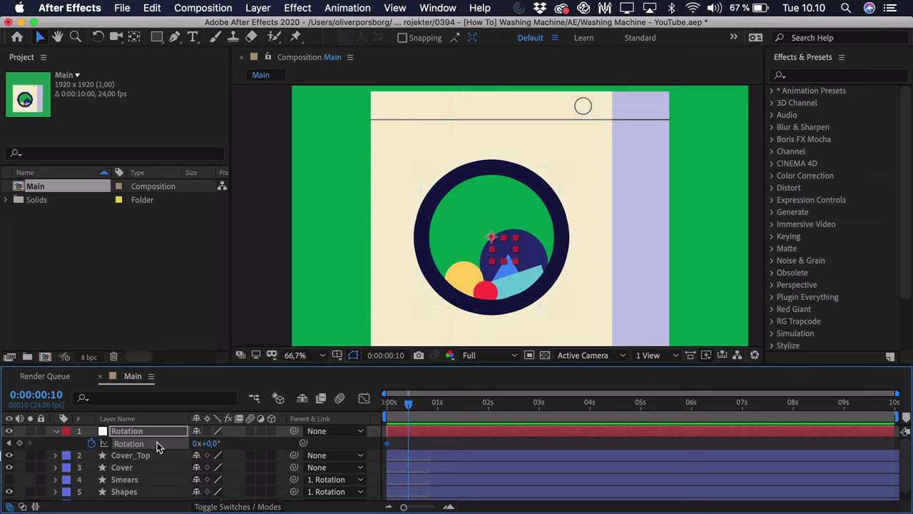
drag(218, 441, 191, 443)
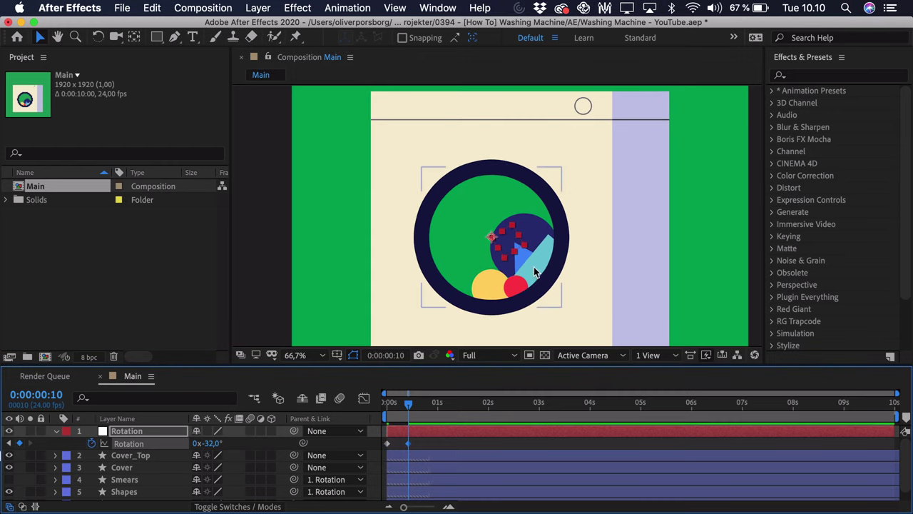
key(shift+super+Right)
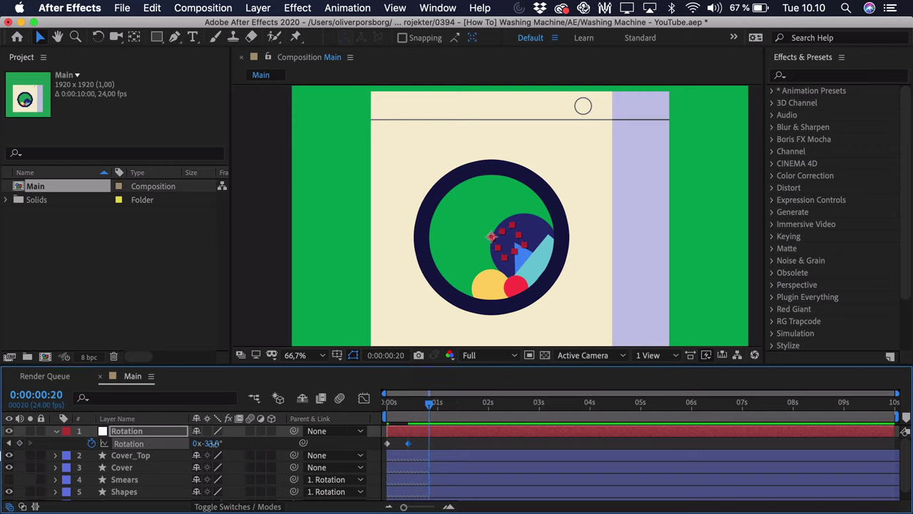
drag(207, 443, 546, 430)
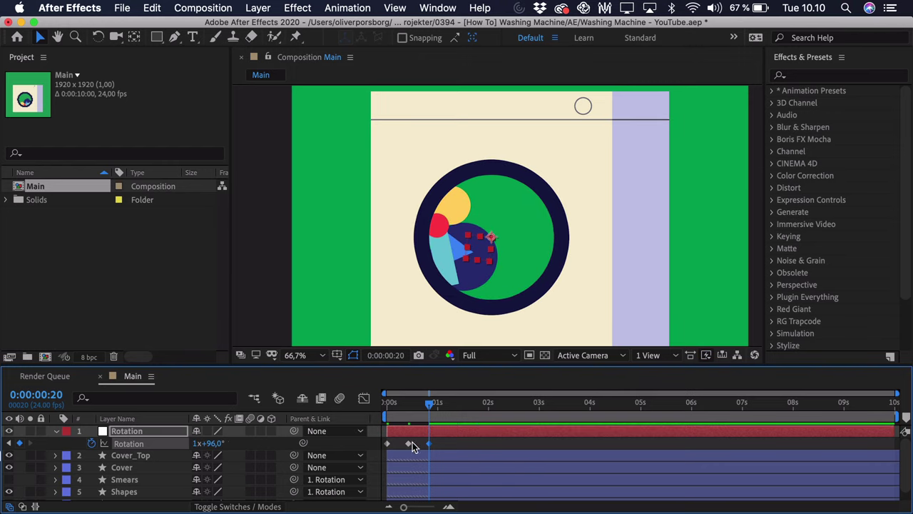
Show the rotation curve in the Graph Editor and add a rotation keyframe of 3x+209° at 0:00:03:02
click(371, 401)
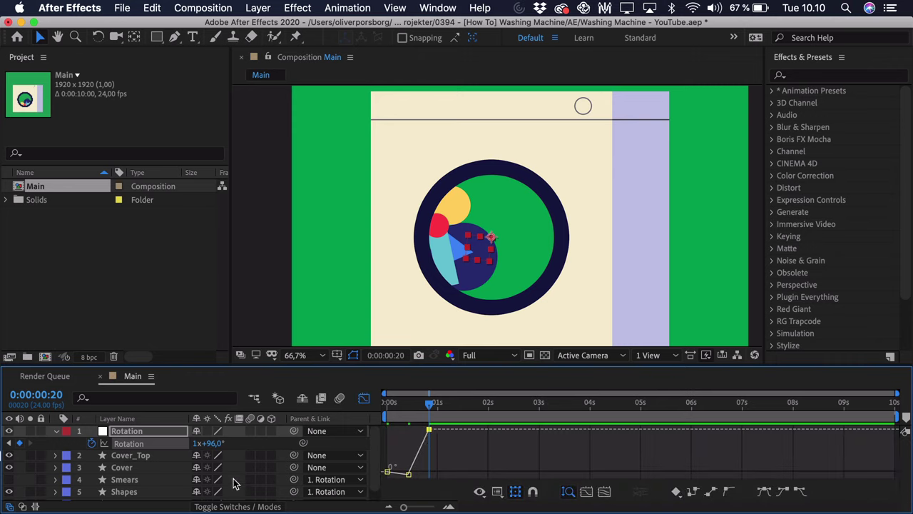
drag(445, 410, 544, 409)
drag(212, 443, 599, 468)
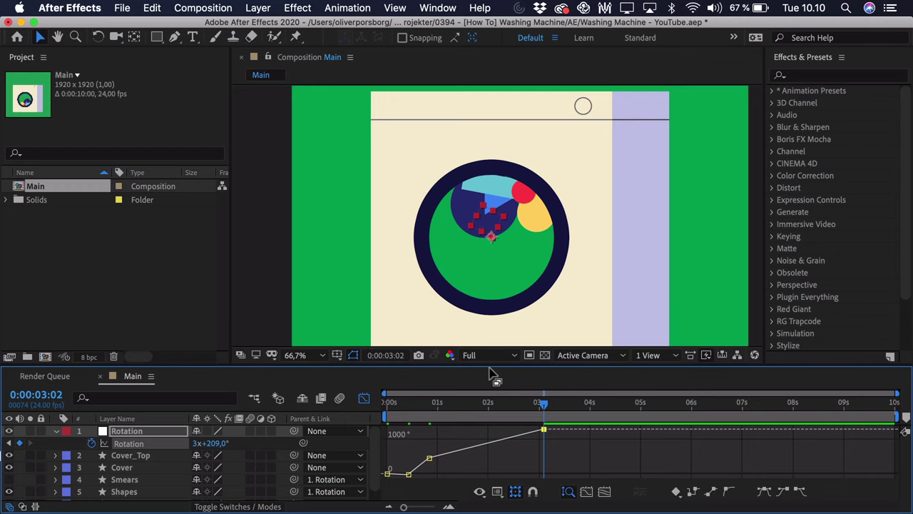
Enlarge the timeline area and apply Easy Ease to all four keyframes of the Rotation null
drag(491, 370, 494, 311)
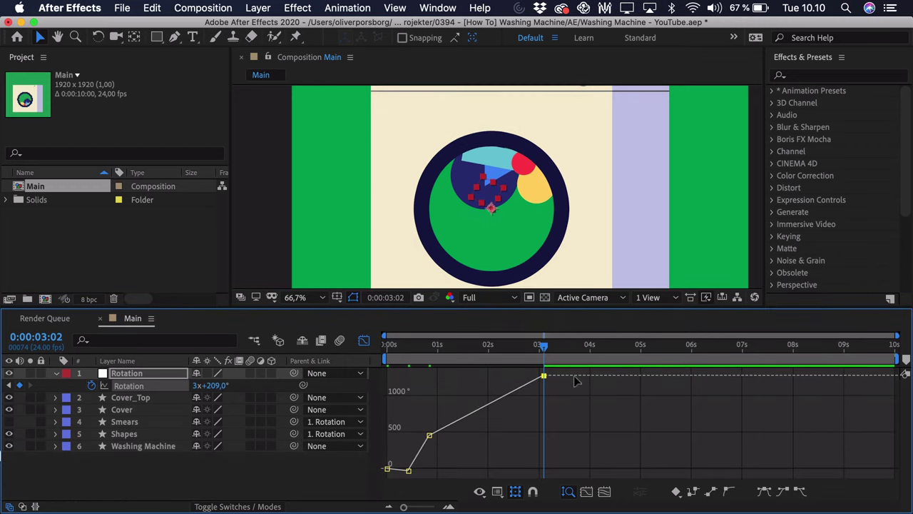
click(563, 374)
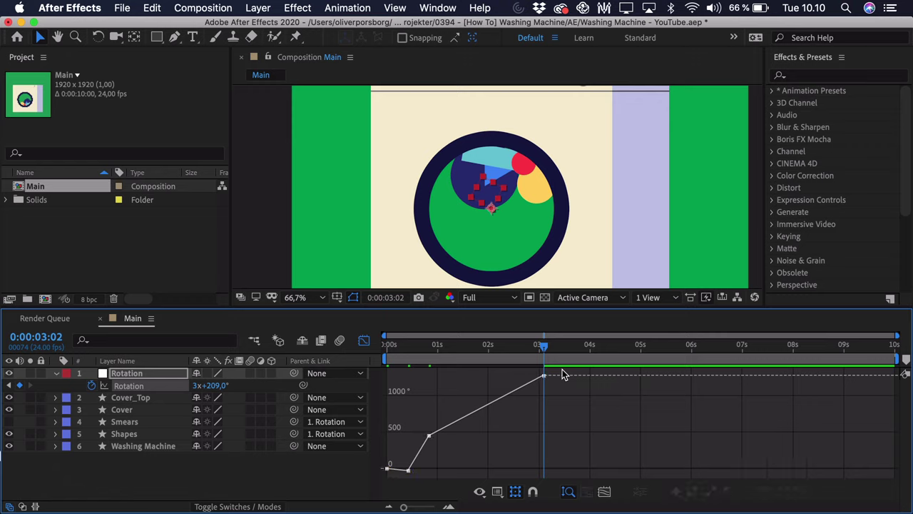
drag(563, 374, 385, 478)
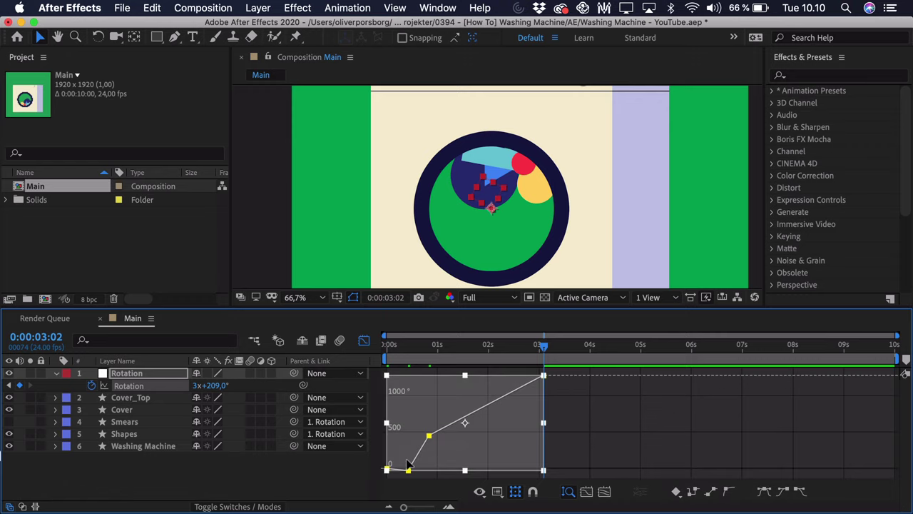
key(F9)
click(625, 439)
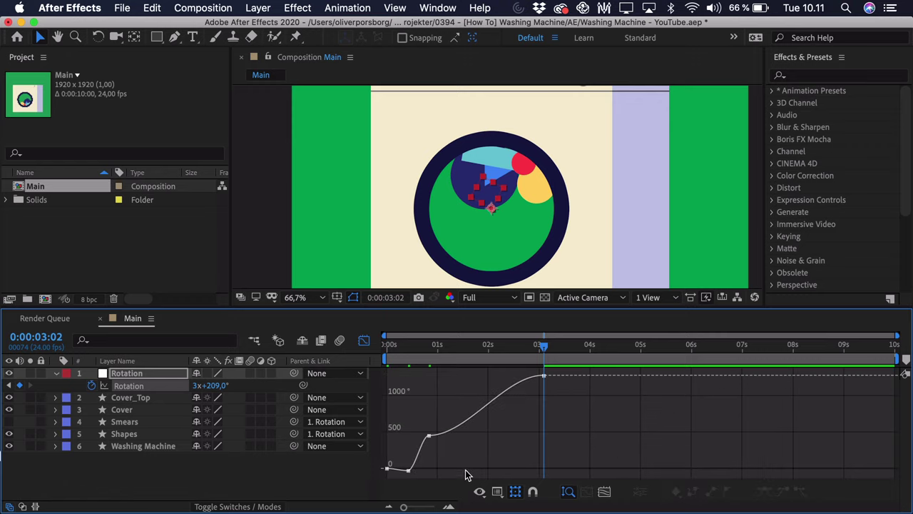
Steepen the rotation curve through the keyframe at 0:00:00:20 in the value graph by tilting its incoming handle down and its outgoing handle up
drag(417, 509, 423, 507)
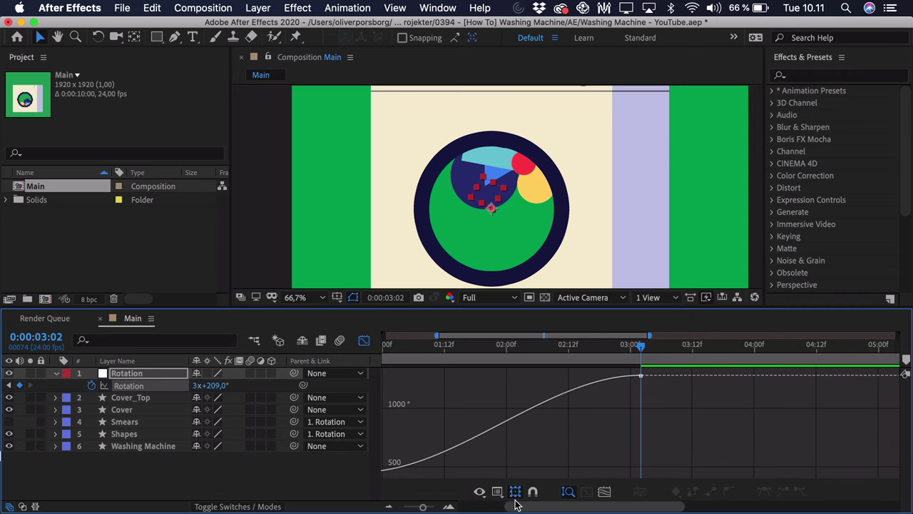
click(568, 492)
scroll(456, 464, left, 3)
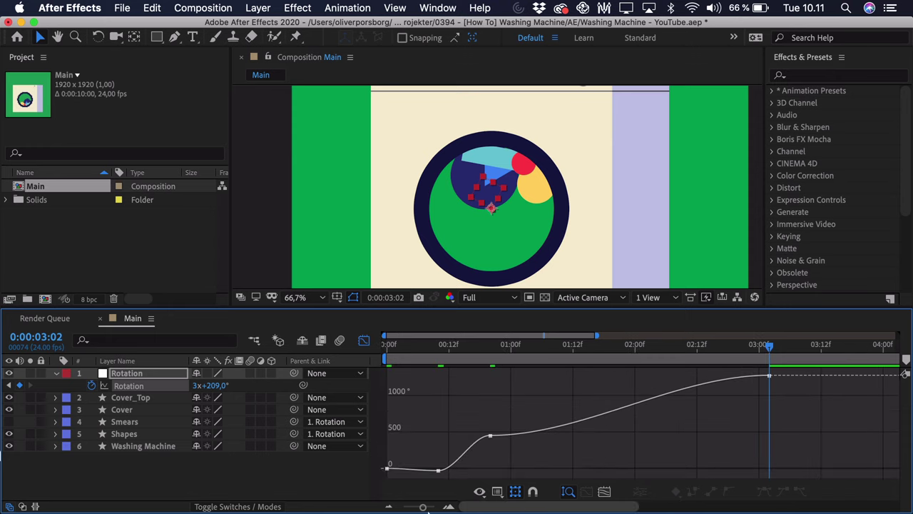
drag(378, 480, 414, 472)
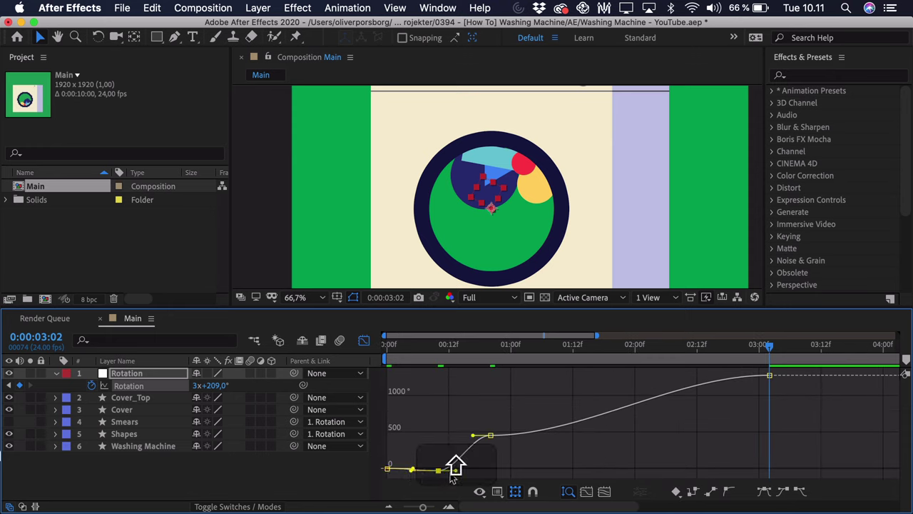
click(490, 431)
double_click(489, 433)
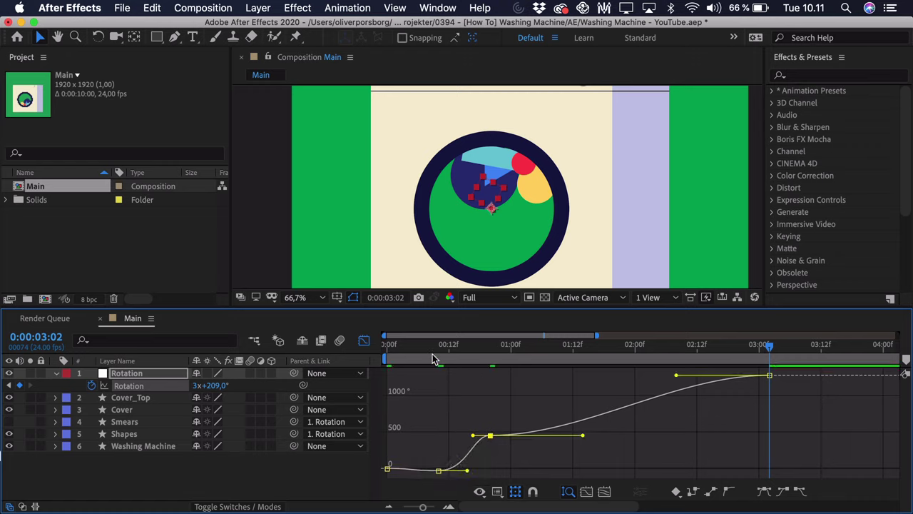
drag(424, 358, 490, 358)
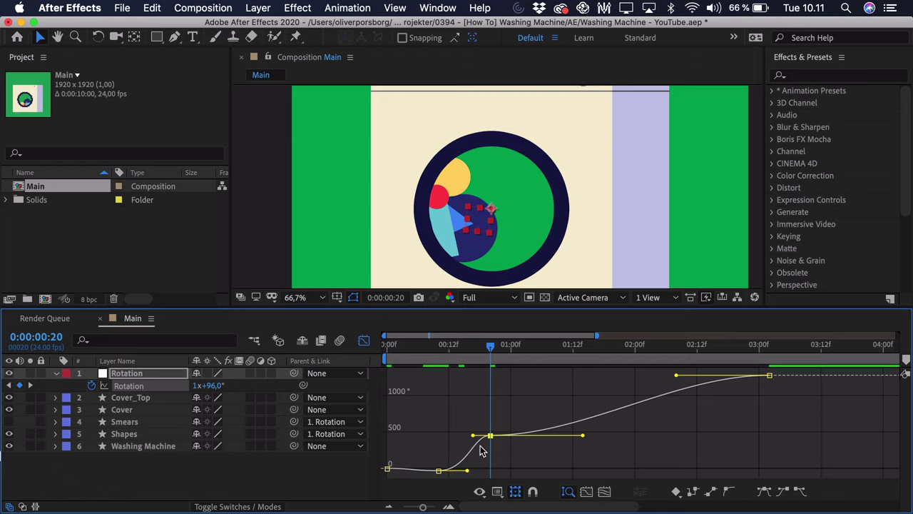
drag(471, 438, 479, 464)
click(498, 491)
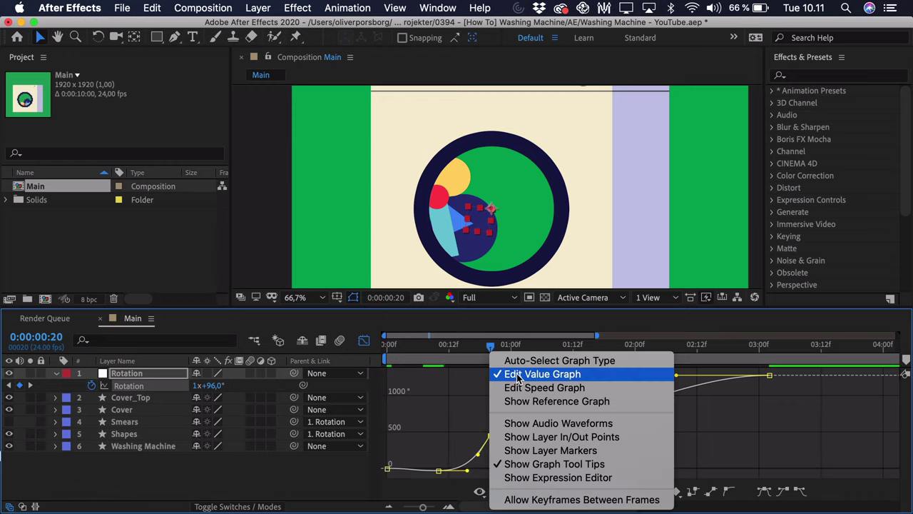
click(467, 414)
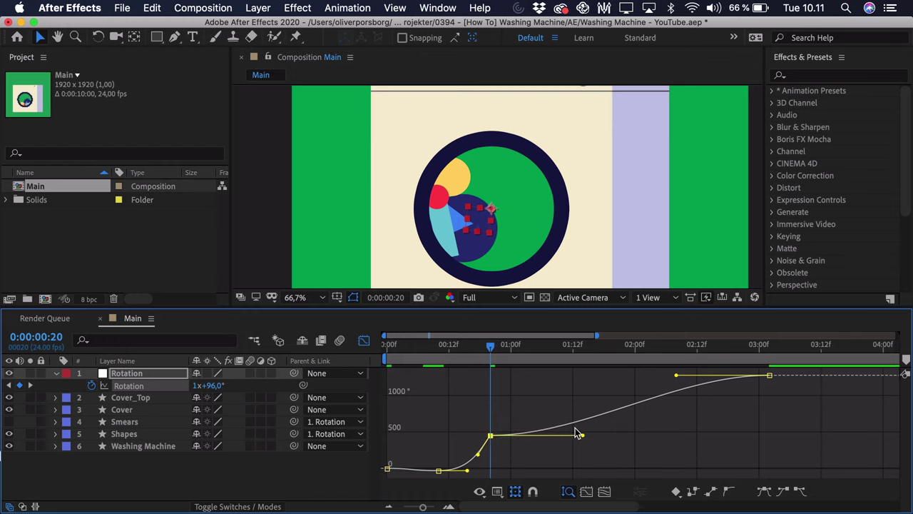
drag(583, 438, 476, 455)
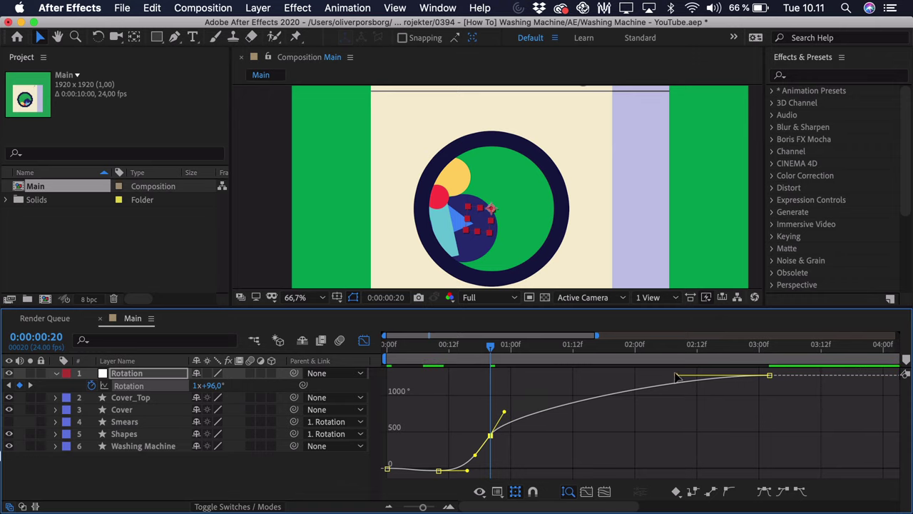
Lower the incoming handle of the rotation keyframe at 0:00:03:02 to reduce its slowdown, and preview the spin
drag(676, 376, 674, 387)
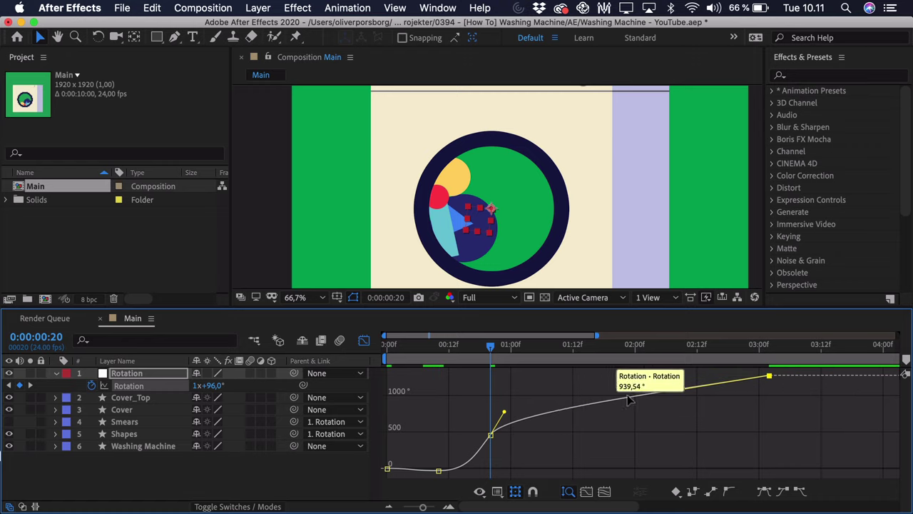
key(space)
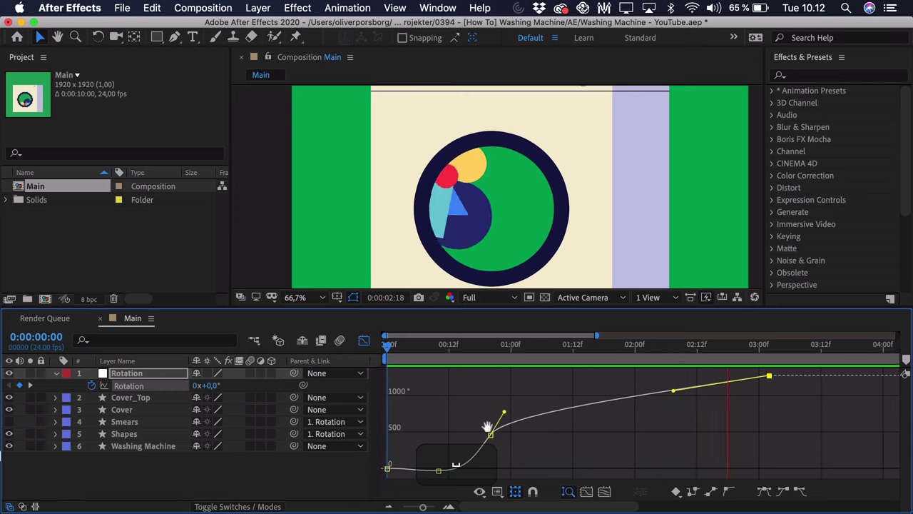
key(space)
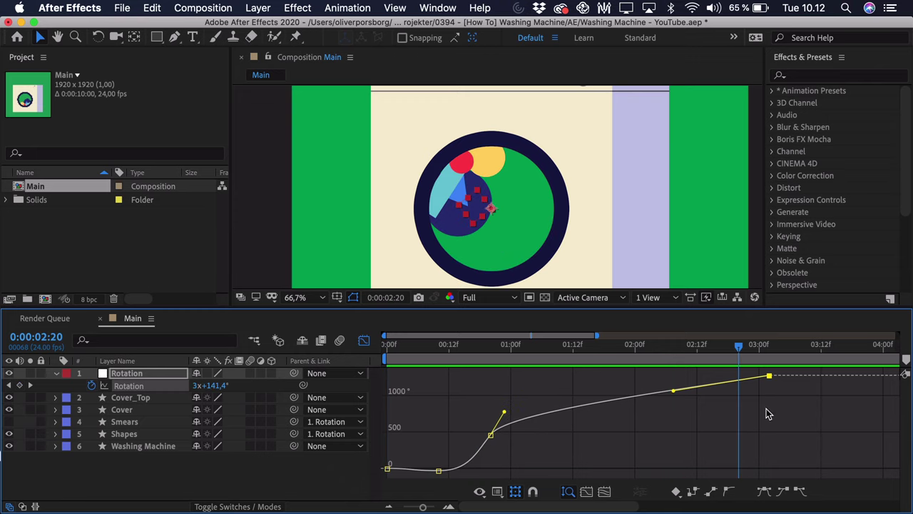
Raise the last rotation keyframe to about 2700°, lower its incoming handle to straighten the curve, and preview the animation
mouse_move(769, 377)
drag(769, 377, 770, 351)
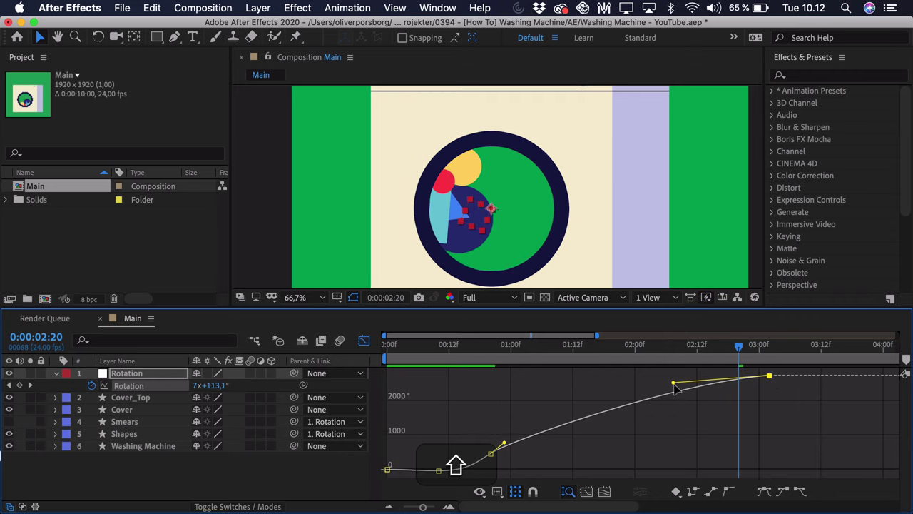
drag(673, 383, 675, 402)
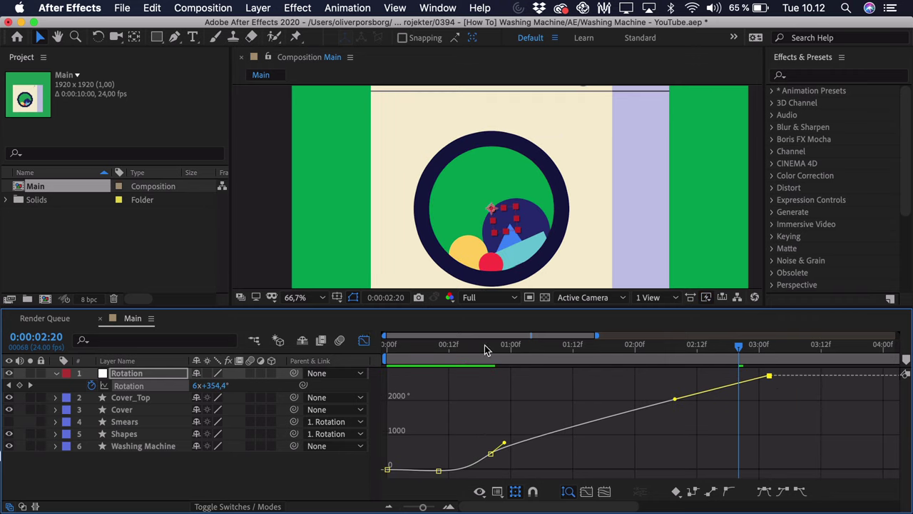
key(space)
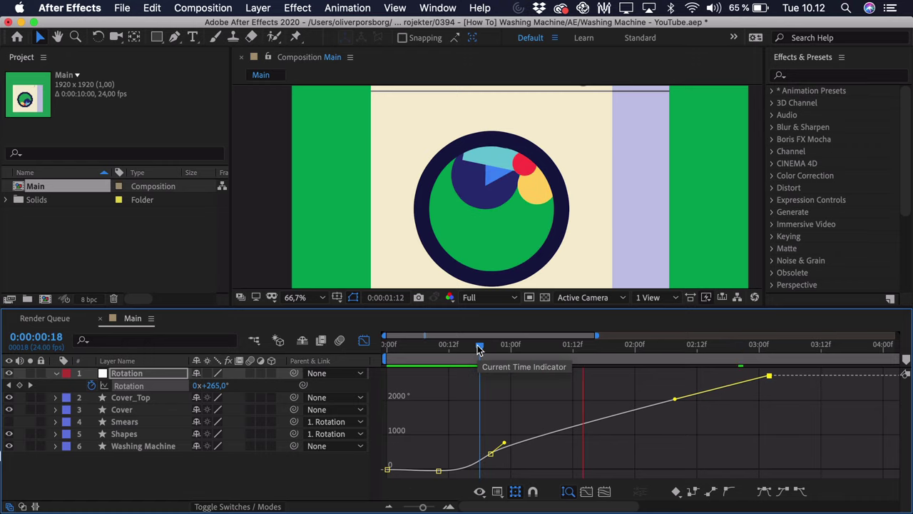
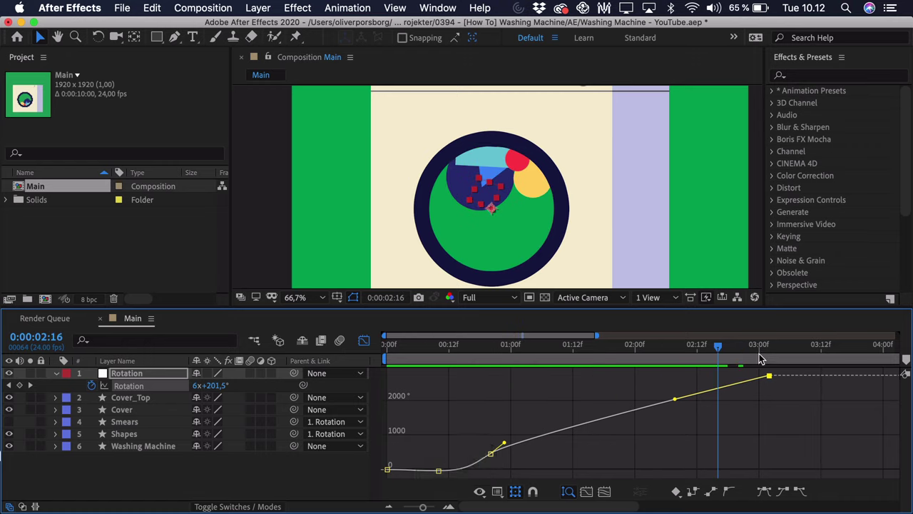
Keyframe the rotation at 8x+84,3° at 0:00:03:12 and raise the outgoing handle of the 0:00:03:02 keyframe to smooth the curve between them
key(k)
drag(533, 507, 585, 495)
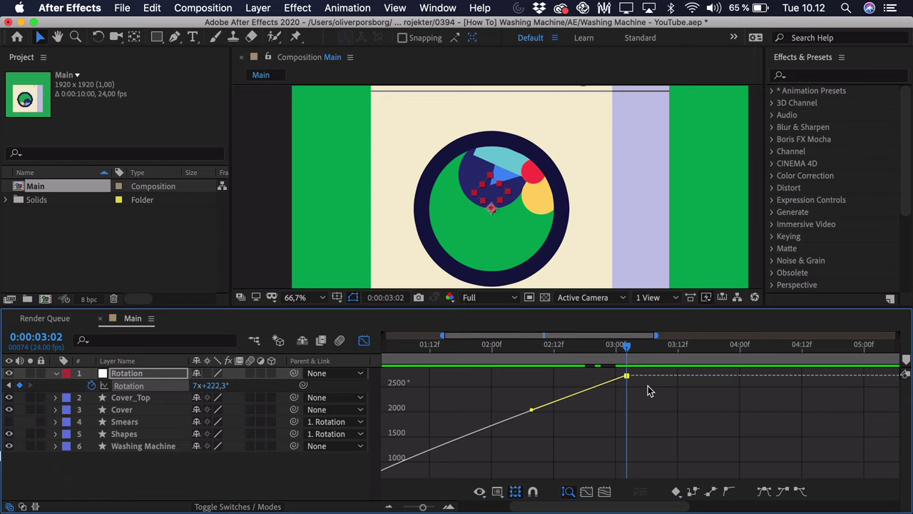
key(shift+super+Right)
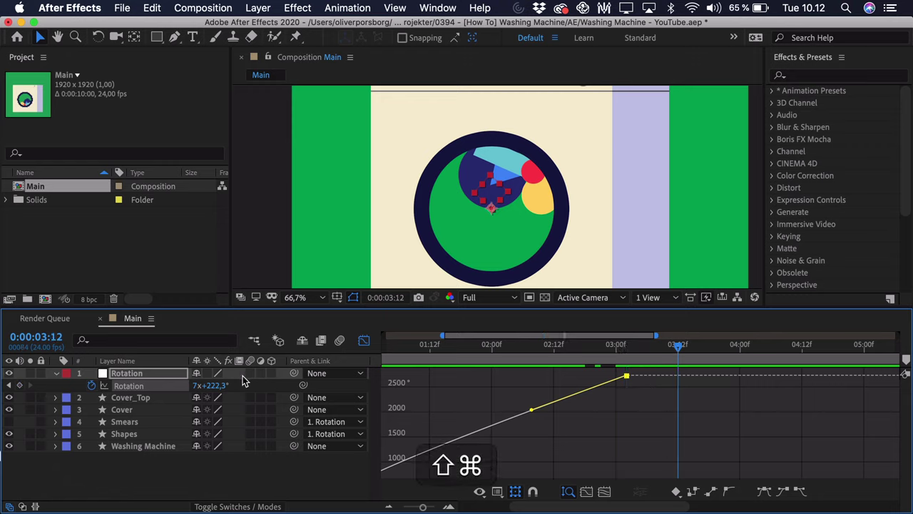
drag(224, 386, 384, 385)
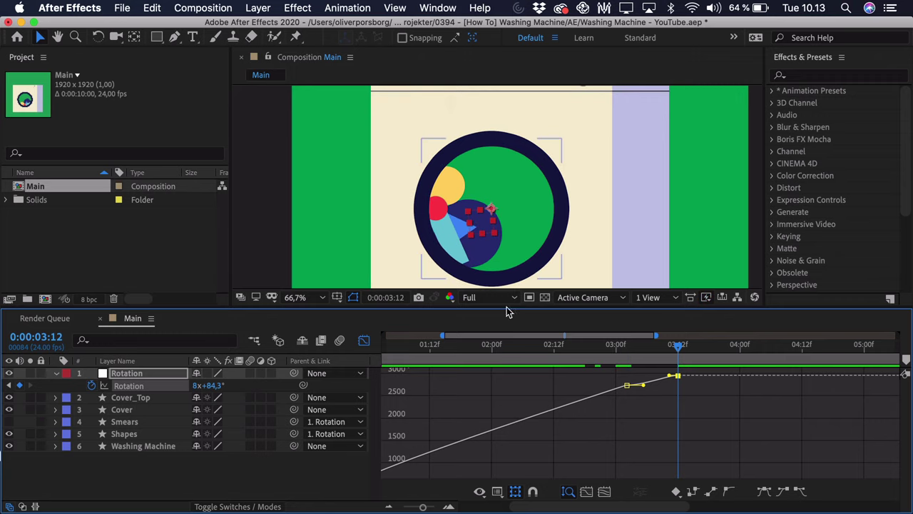
click(639, 386)
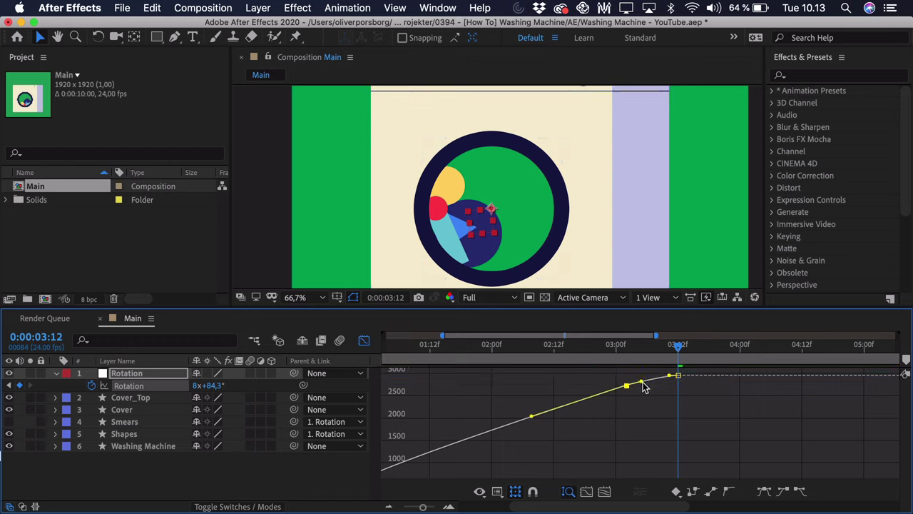
click(677, 375)
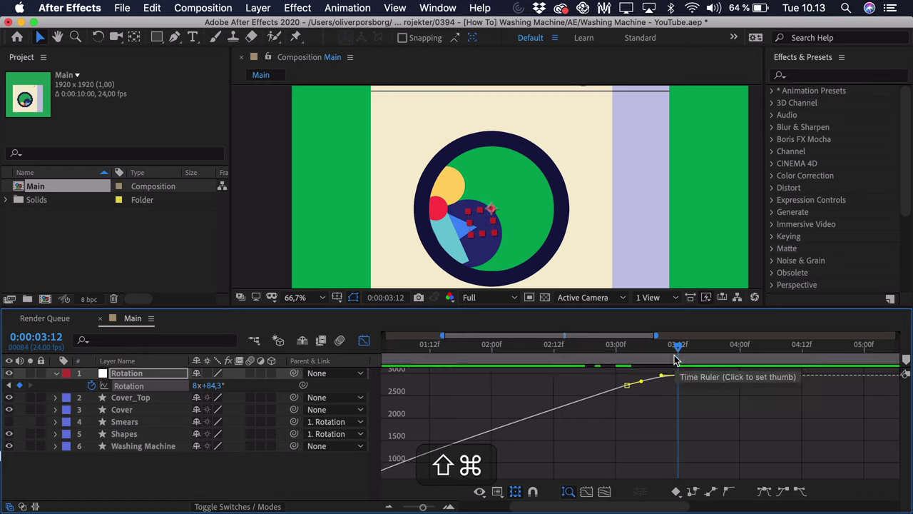
Add bounce-back rotation keyframes of 7x+334,3° at 0:00:03:22 and 8x+14,3° at 0:00:04:04
key(shift+super+Right)
drag(208, 385, 139, 386)
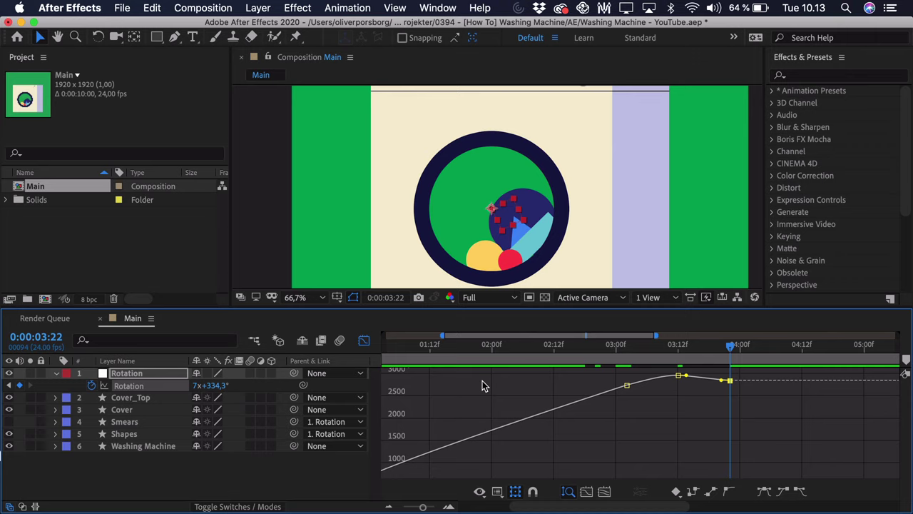
key(super)
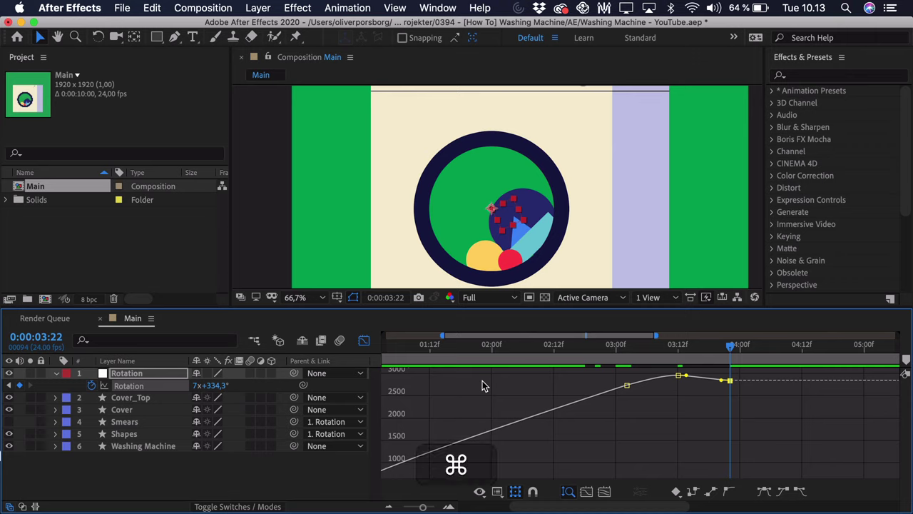
key(super+Right)
key(super+Right)
key(super+Right)
key(super+Right)
key(super+Right)
key(super+Right)
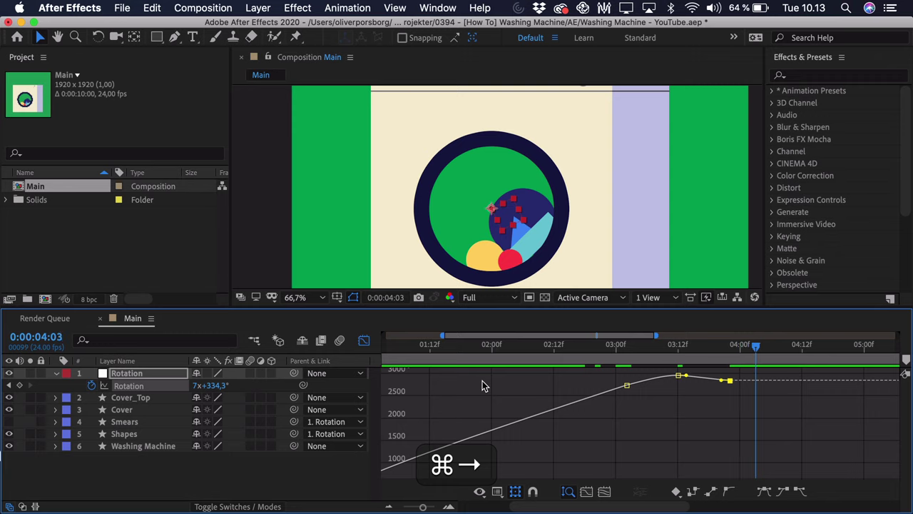
drag(211, 385, 244, 386)
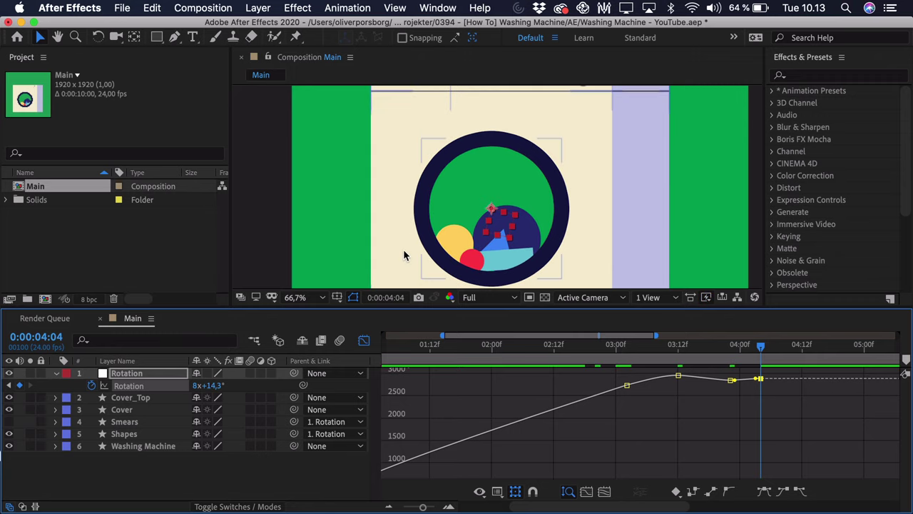
Add a final rotation keyframe of 8x+0,0° at 0:00:04:08 to settle the spin
key(super+Right)
key(super+Right)
key(super+Right)
key(super+Right)
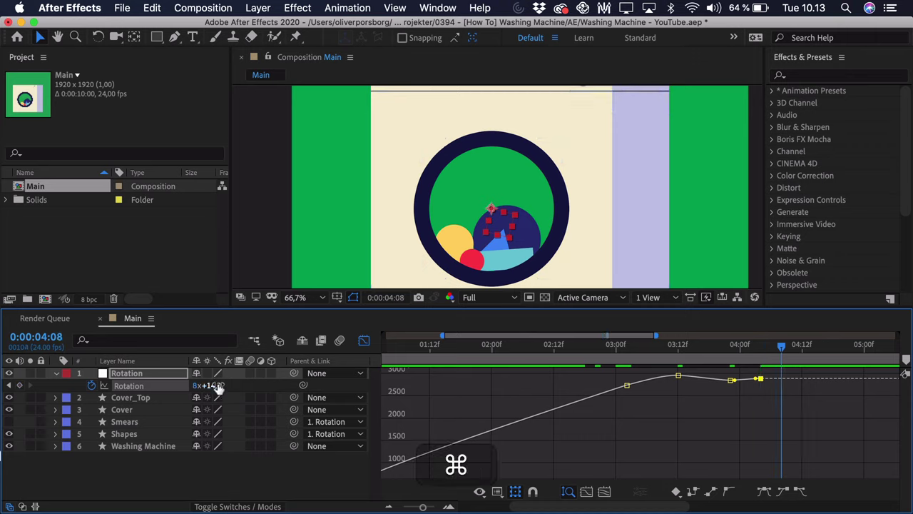
click(219, 386)
text(0)
key(Return)
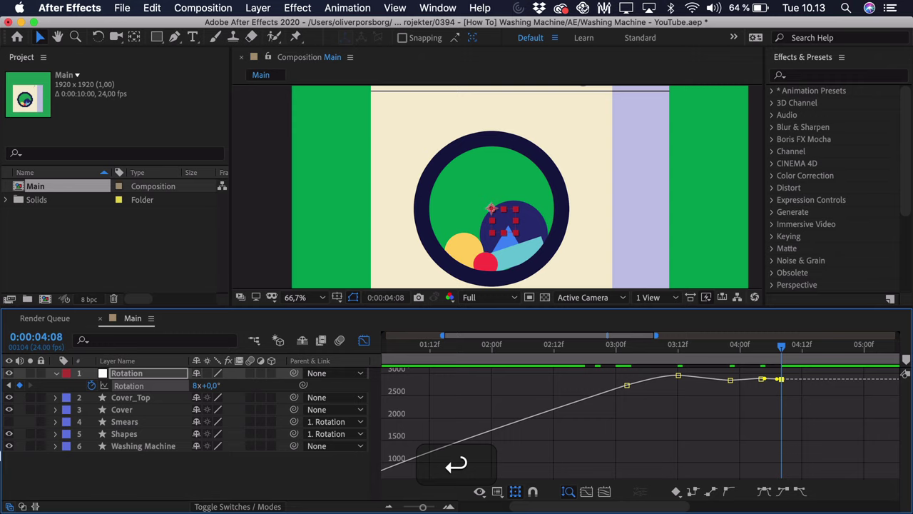
Lengthen the horizontal handles of the rotation keyframes from 0:00:03:12 to 0:00:04:08 to smooth the settling curve, and preview the motion
drag(423, 507, 427, 508)
drag(451, 347, 452, 350)
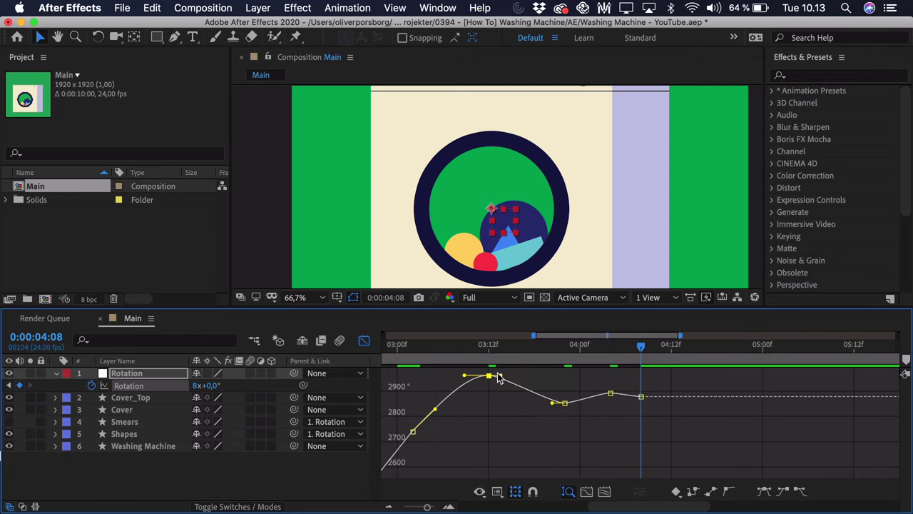
drag(501, 375, 629, 398)
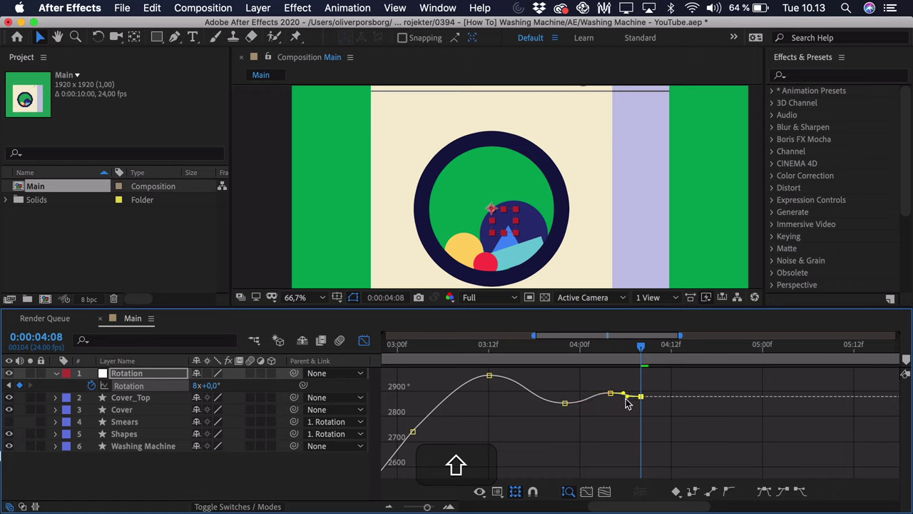
drag(412, 352, 570, 361)
key(space)
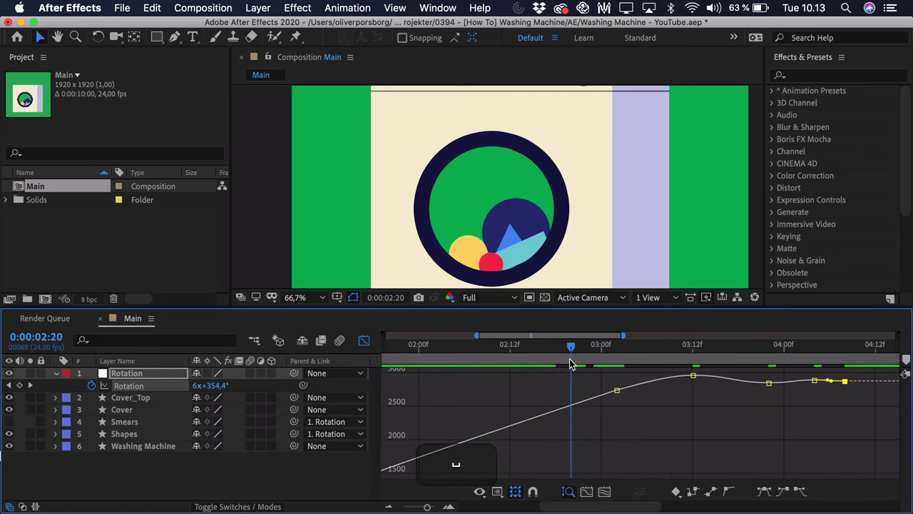
key(space)
drag(603, 349, 796, 353)
click(766, 353)
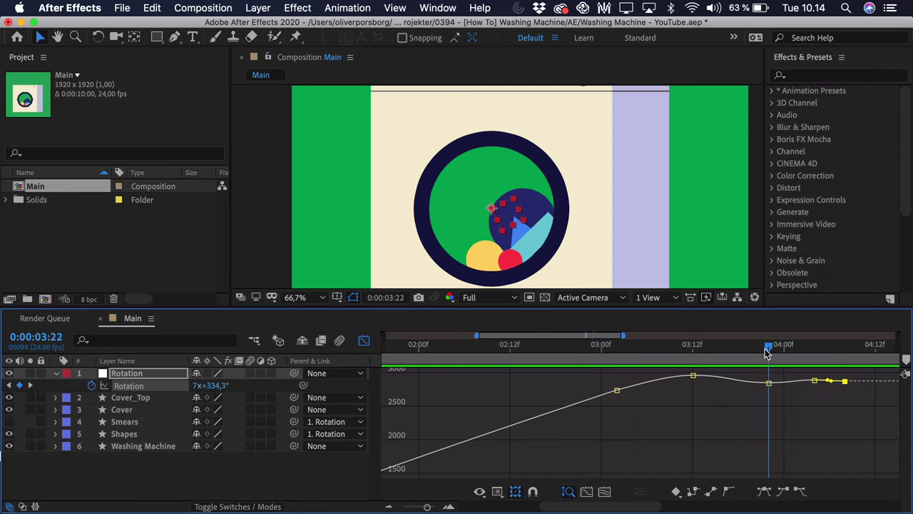
Soften the bounce by raising the 0:00:03:22 rotation keyframe to 7x+349,9° and lowering the 0:00:04:04 keyframe slightly, and preview the animation
click(435, 507)
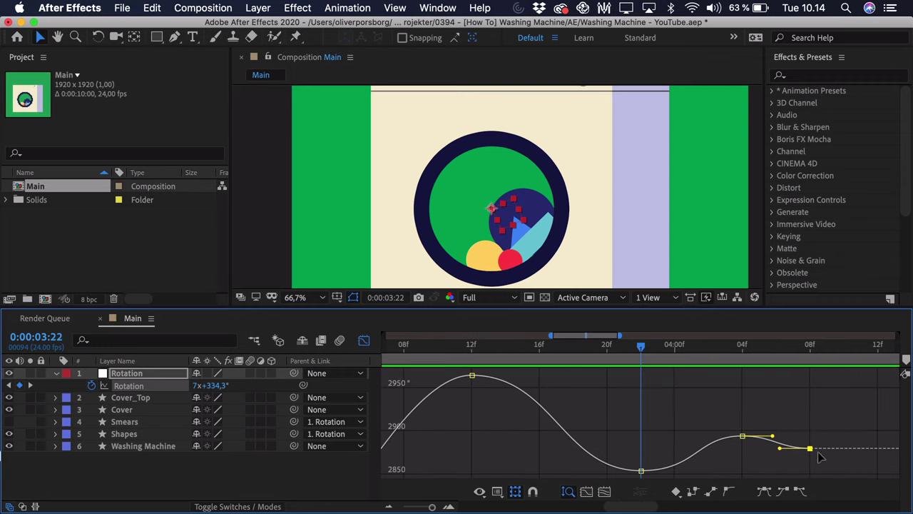
mouse_move(809, 450)
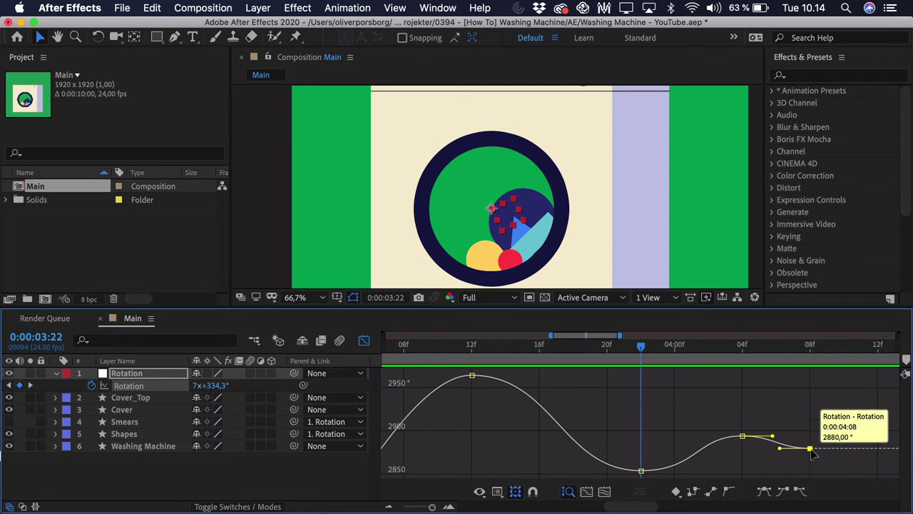
click(809, 447)
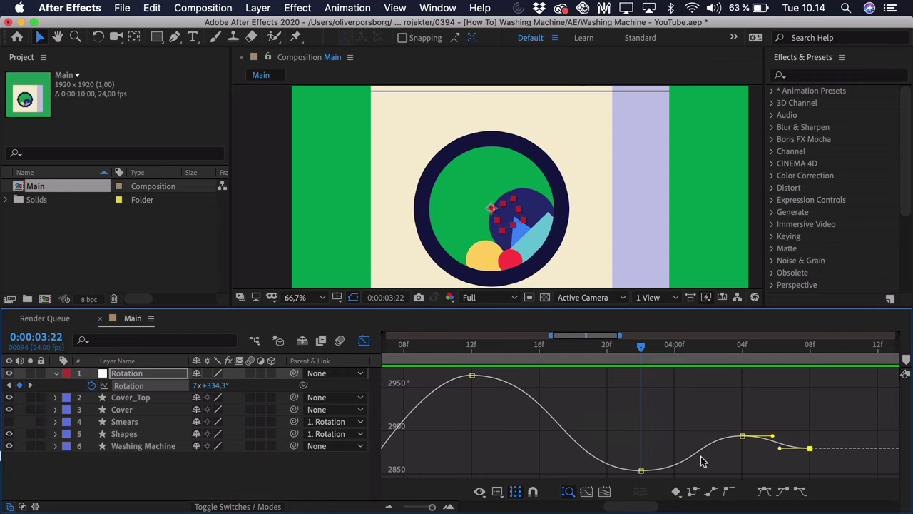
drag(641, 471, 642, 461)
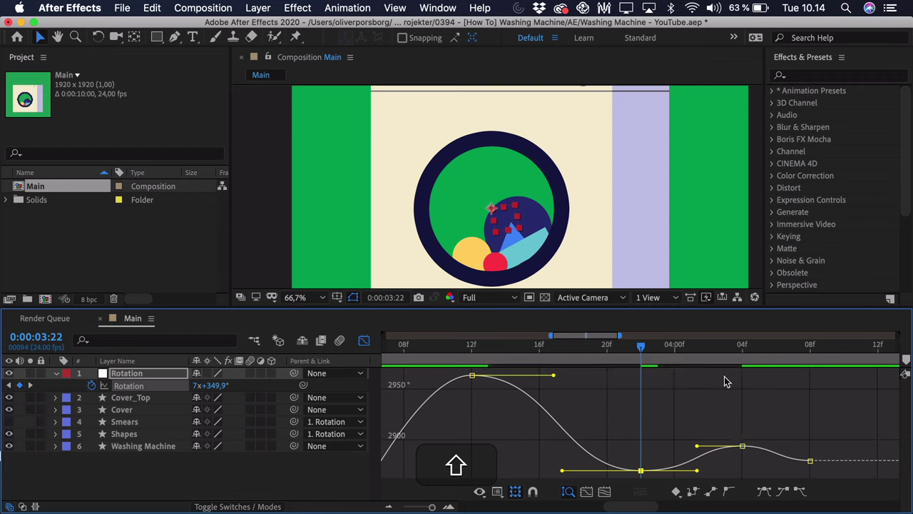
drag(641, 507, 669, 507)
drag(474, 376, 475, 415)
drag(648, 506, 619, 504)
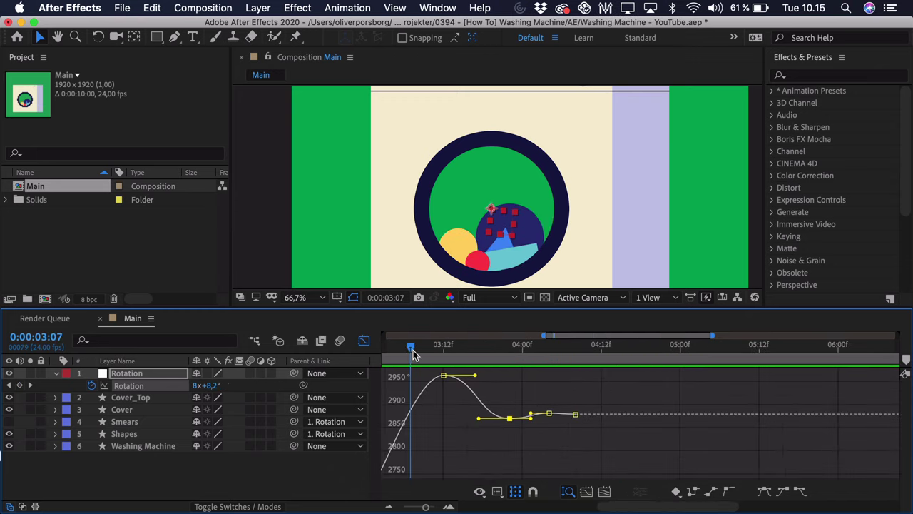
key(space)
key(space)
key(space)
key(space)
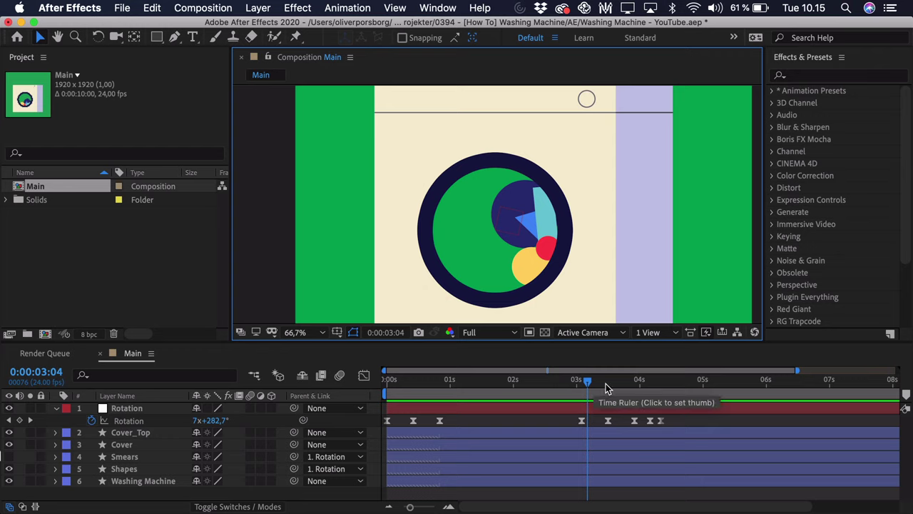
Check the rotation curve at the 0:00:00:20 keyframe and split the Shapes layer at that time
drag(596, 386, 439, 393)
key(shift)
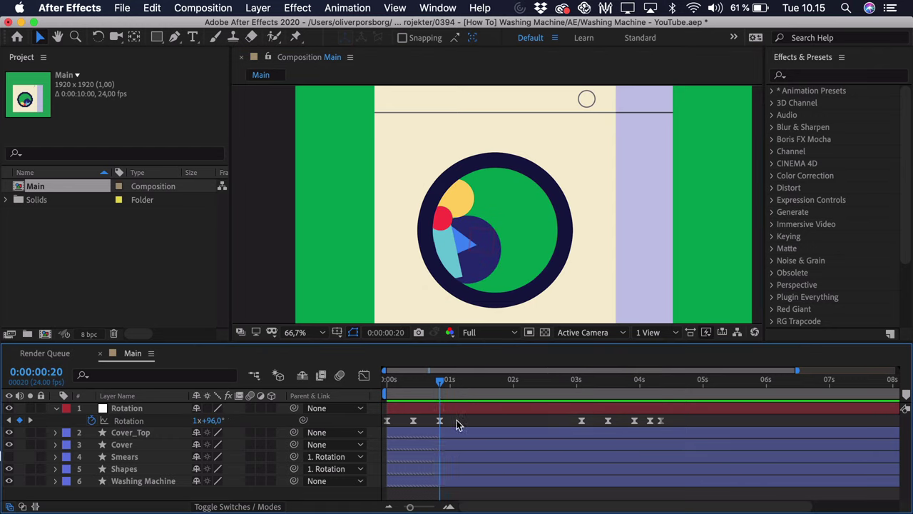
click(440, 420)
click(364, 376)
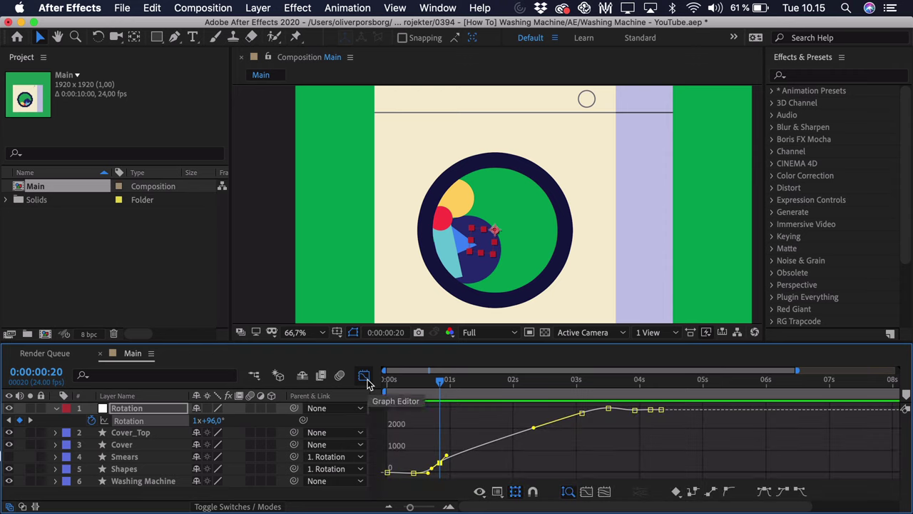
click(367, 379)
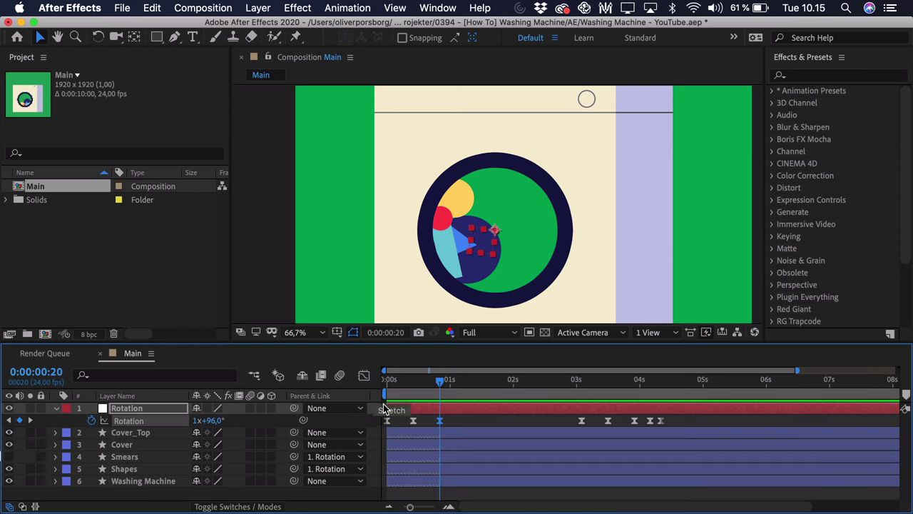
click(125, 469)
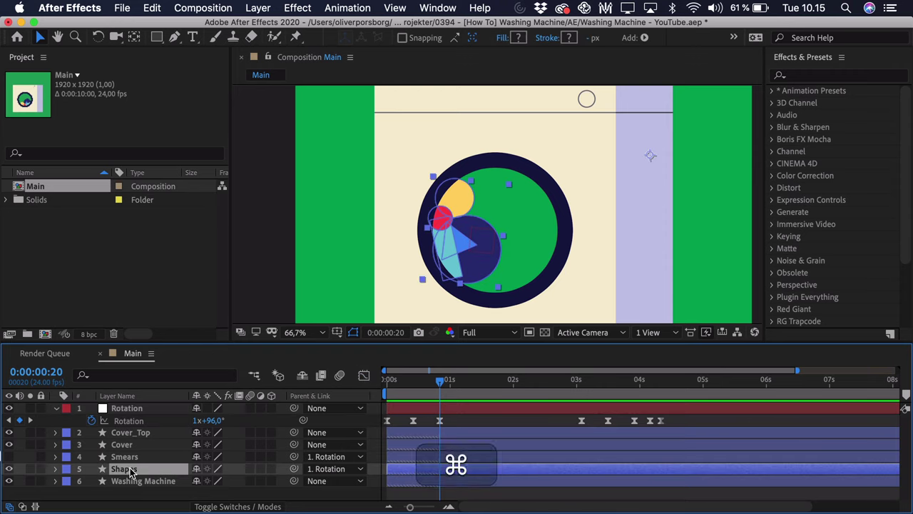
key(super+shift+d)
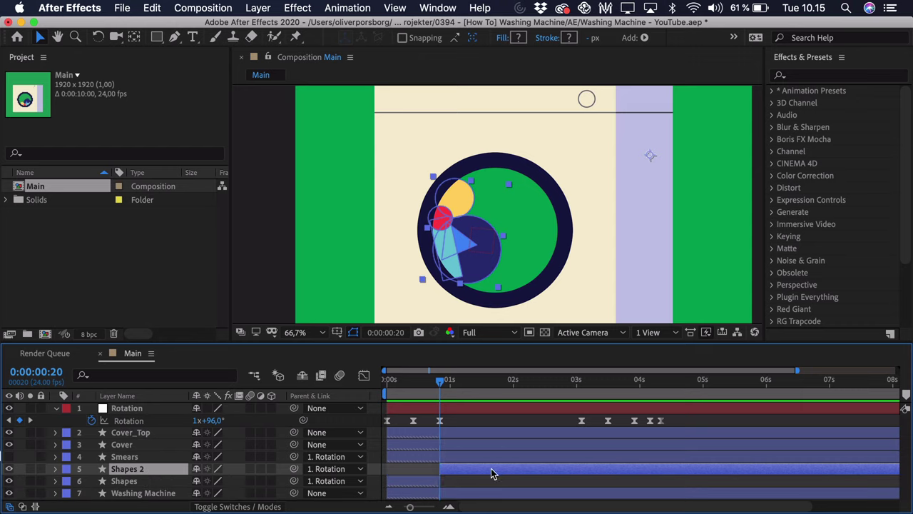
Make the Shapes 2 layer start at the rotation keyframe at 0:00:03:02, checking the curve there
drag(465, 469, 626, 480)
drag(565, 384, 583, 385)
key(shift)
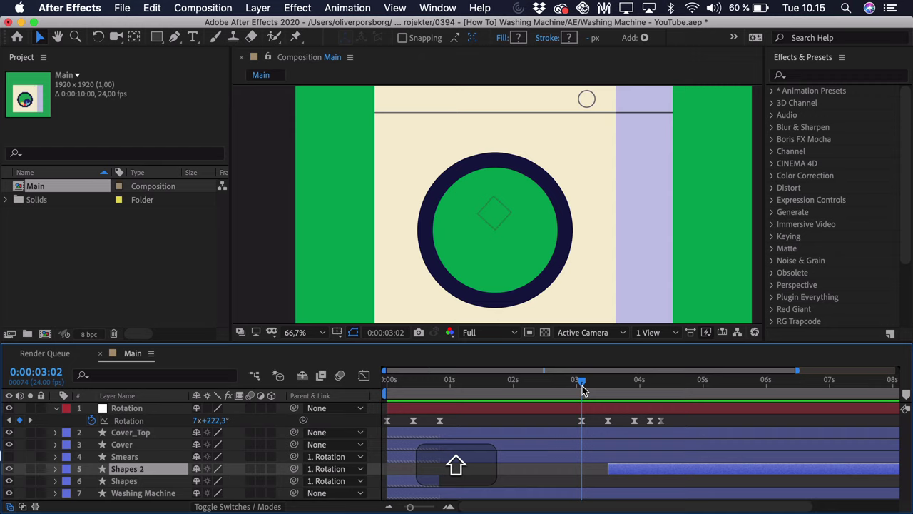
click(442, 411)
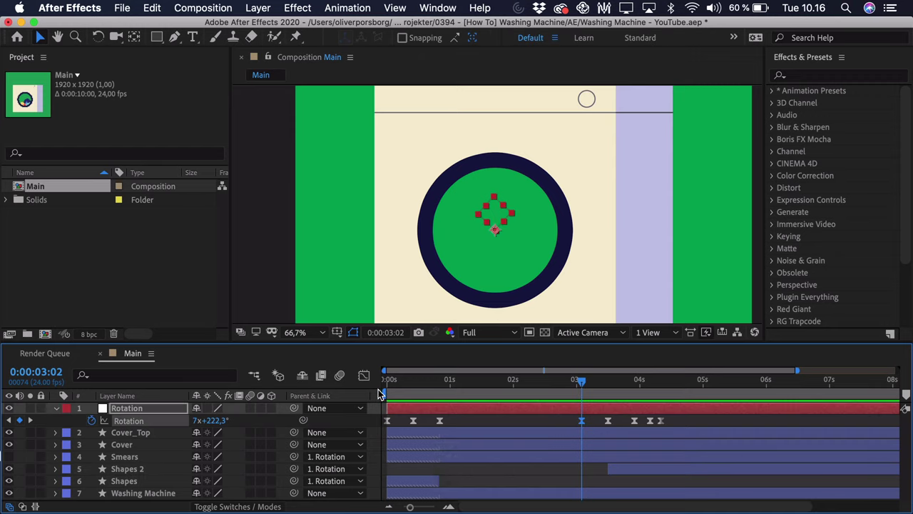
click(364, 375)
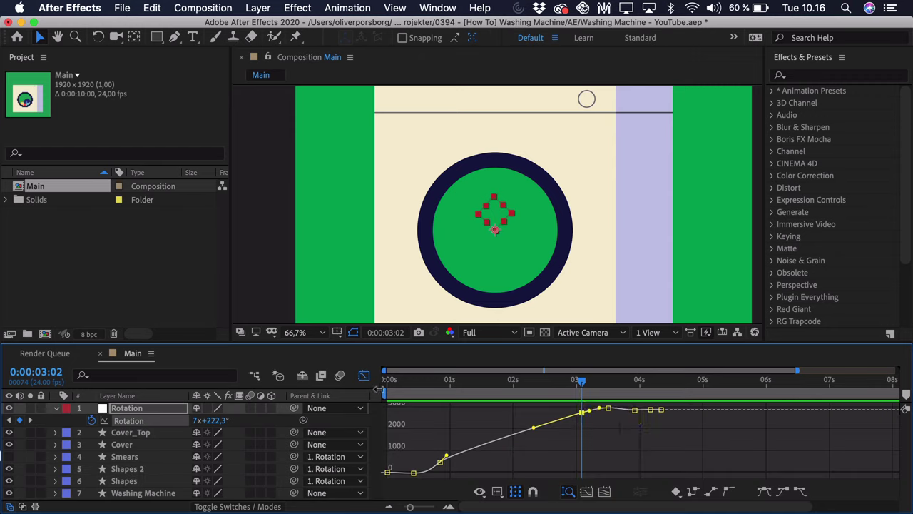
click(366, 375)
drag(623, 466, 603, 470)
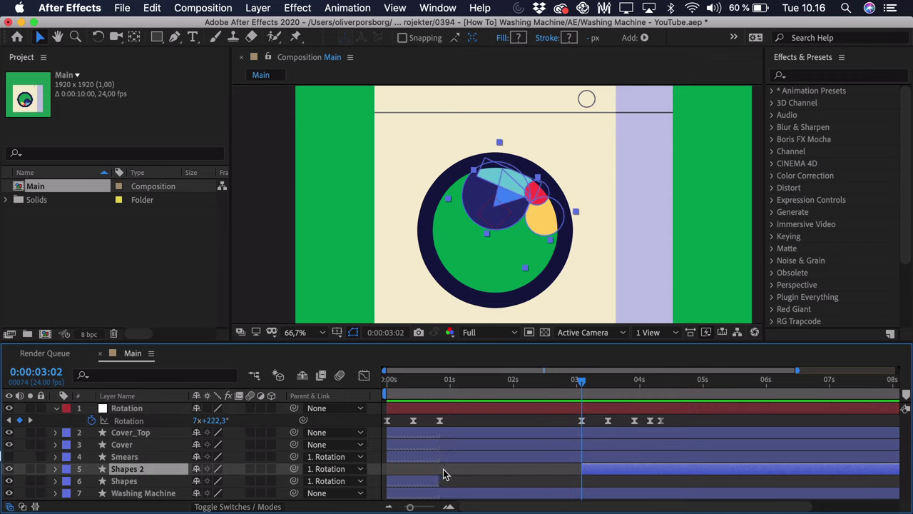
Show the Smears layer and trim it to run from 0:00:00:20 to 0:00:03:02, deleting the split-off remainder
drag(527, 393, 440, 392)
click(8, 458)
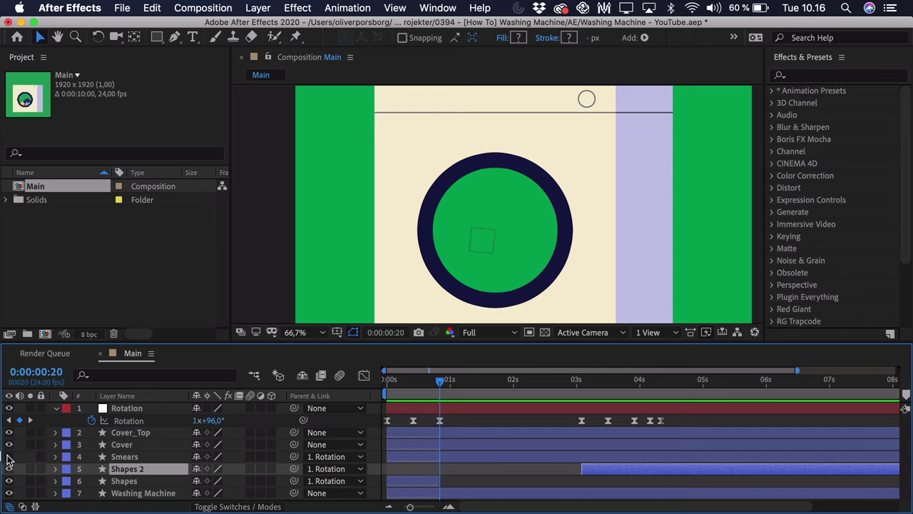
click(8, 459)
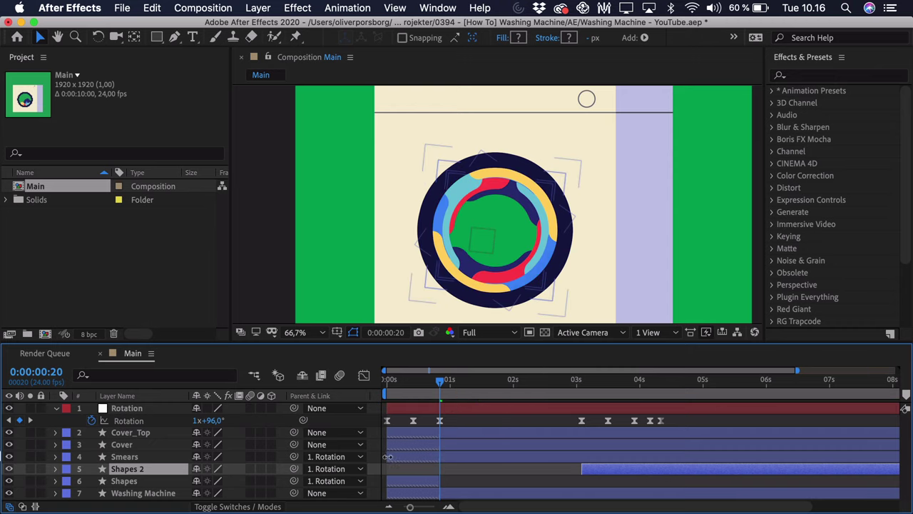
drag(389, 456, 438, 459)
drag(569, 382, 581, 382)
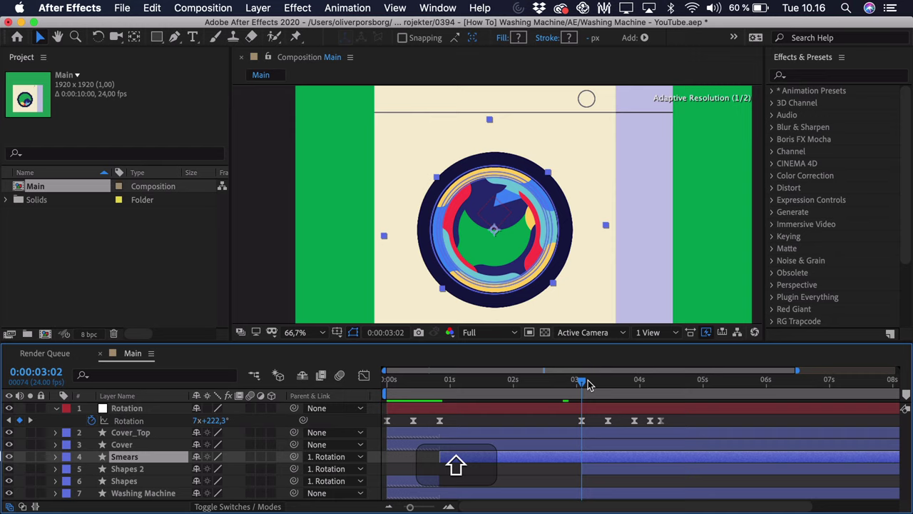
key(super+shift+d)
key(BackSpace)
At 0:00:02:22, expand the Smears layer's contents, select the Yellow shape and view it up close
mouse_move(588, 385)
mouse_down()
mouse_move(431, 389)
mouse_move(592, 394)
mouse_move(573, 394)
mouse_up()
click(123, 461)
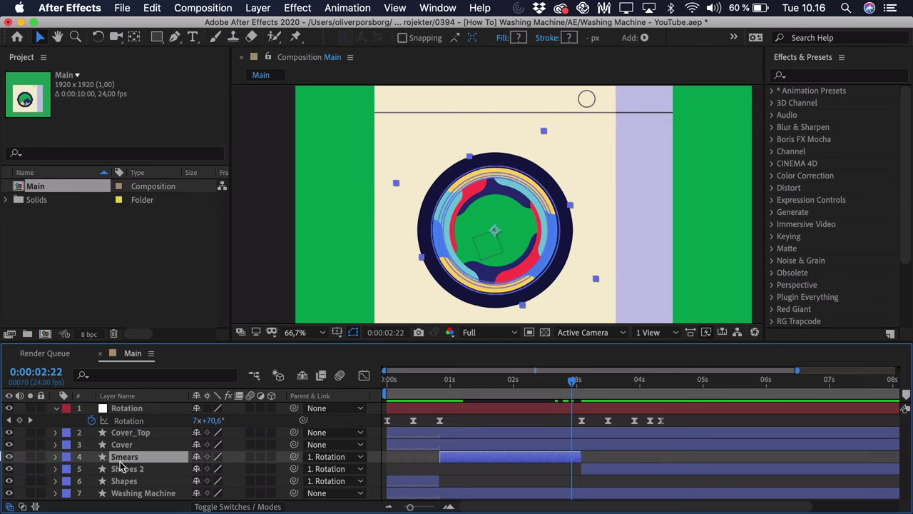
click(55, 457)
click(68, 469)
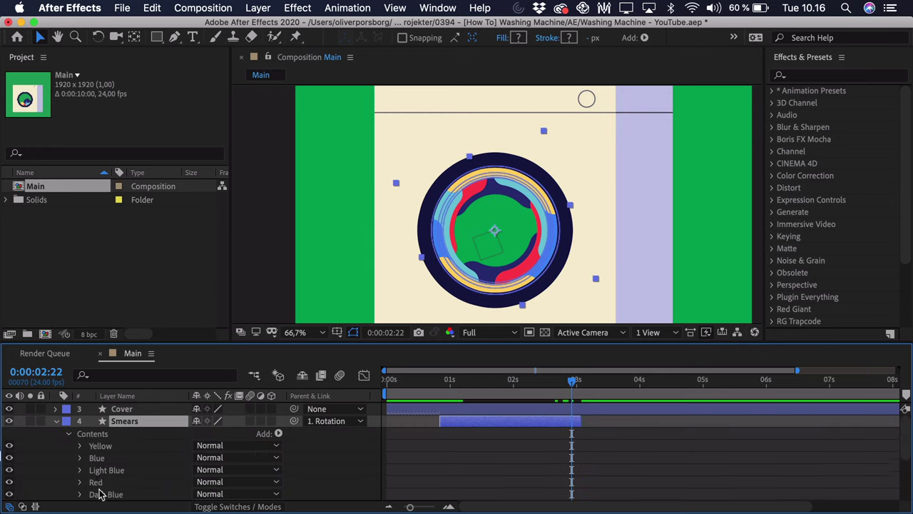
click(100, 446)
scroll(424, 300, up, 1)
key(space)
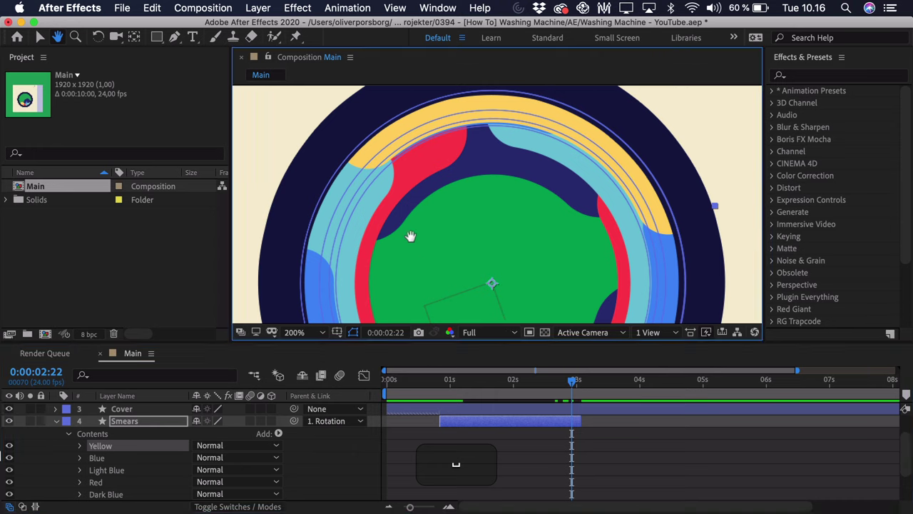
drag(412, 246, 387, 206)
Examine the stroke settings of the Yellow shape in the Smears layer, and collapse the group
click(80, 446)
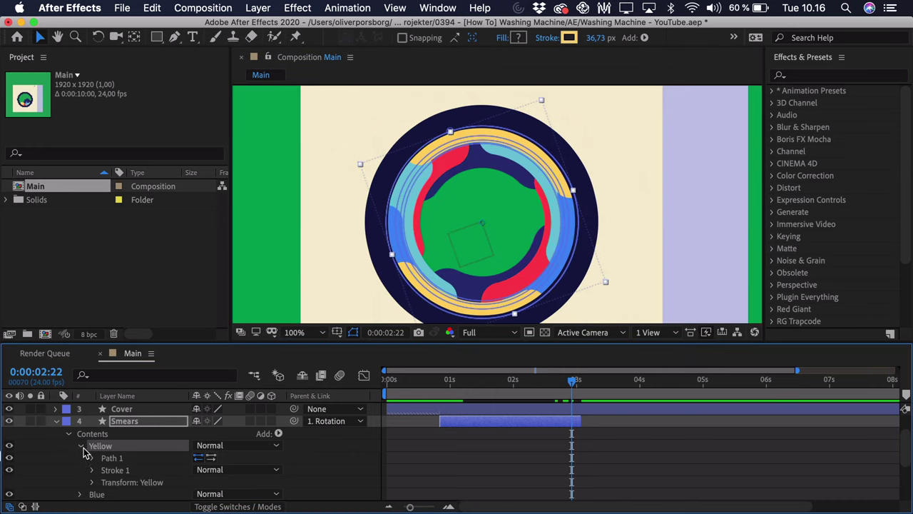
click(90, 471)
scroll(91, 475, up, 3)
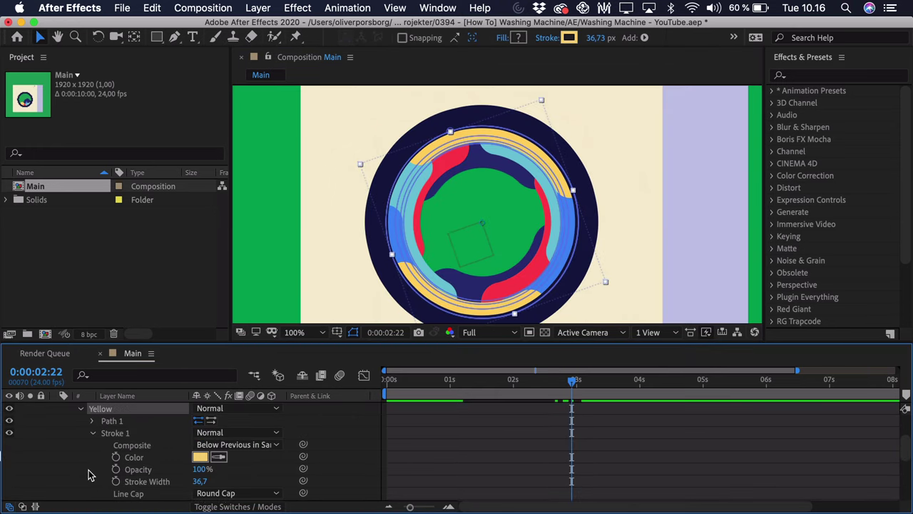
click(80, 436)
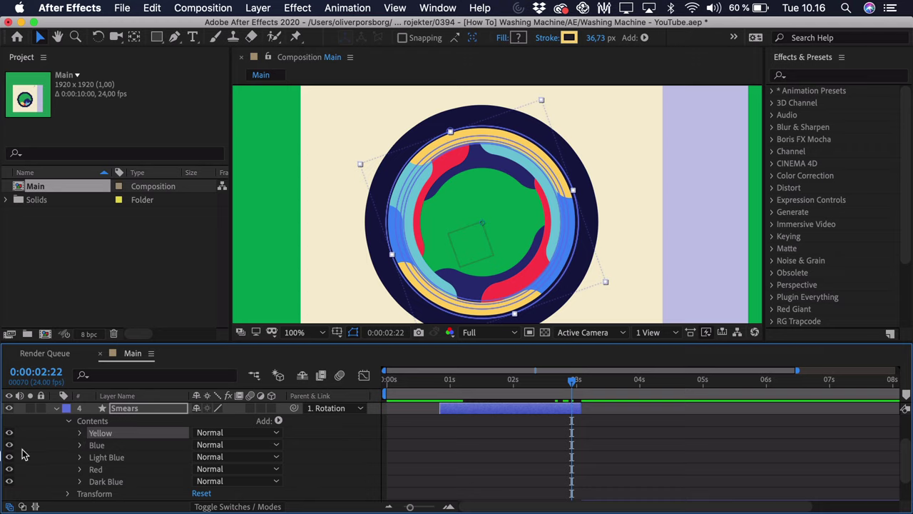
Isolate the Blue shape by hiding the other Smears shapes, and examine its stroke width, round cap and dash settings
click(98, 446)
click(10, 434)
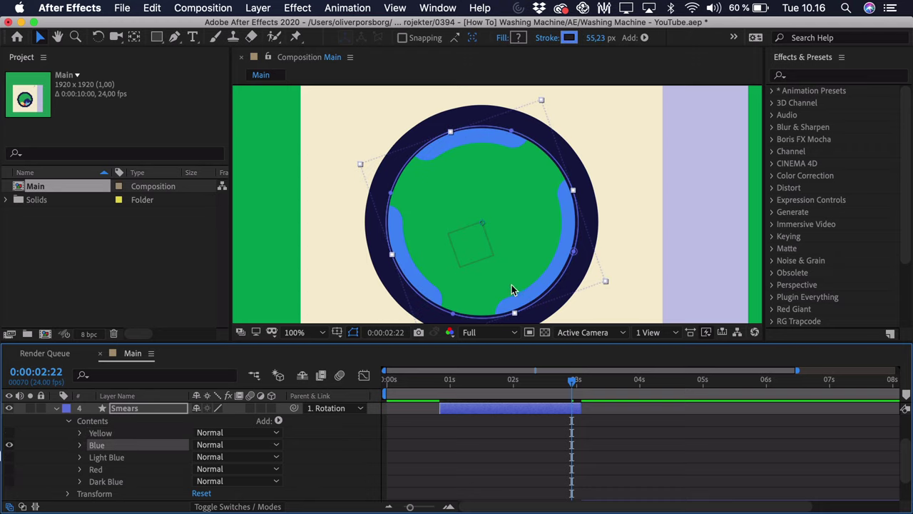
click(80, 445)
click(92, 469)
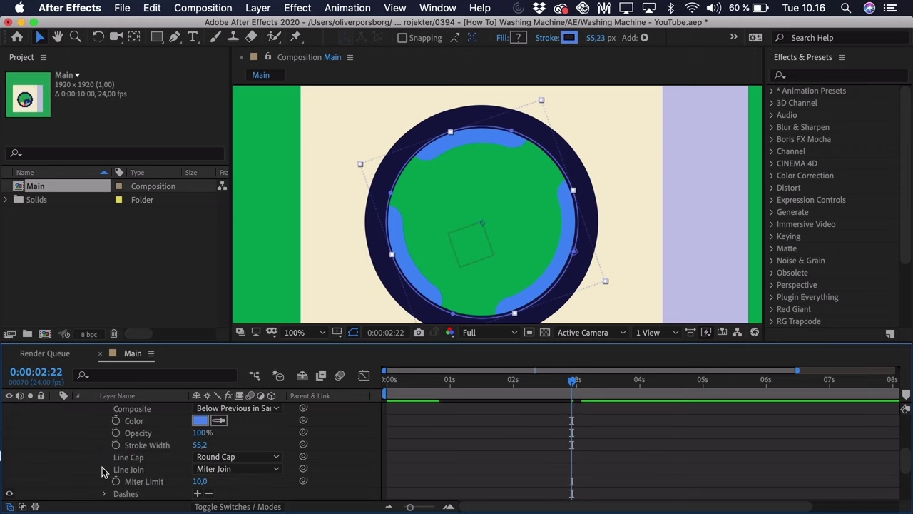
scroll(139, 485, down, 2)
click(105, 470)
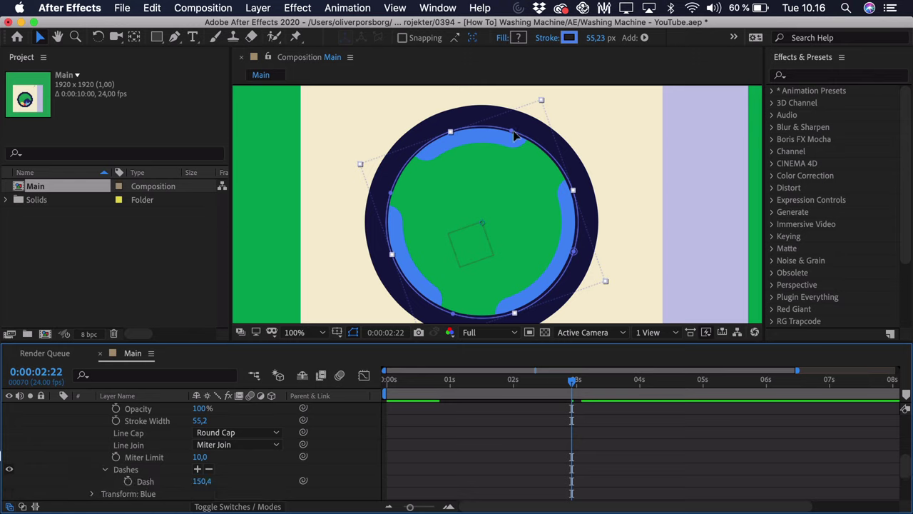
scroll(193, 450, up, 3)
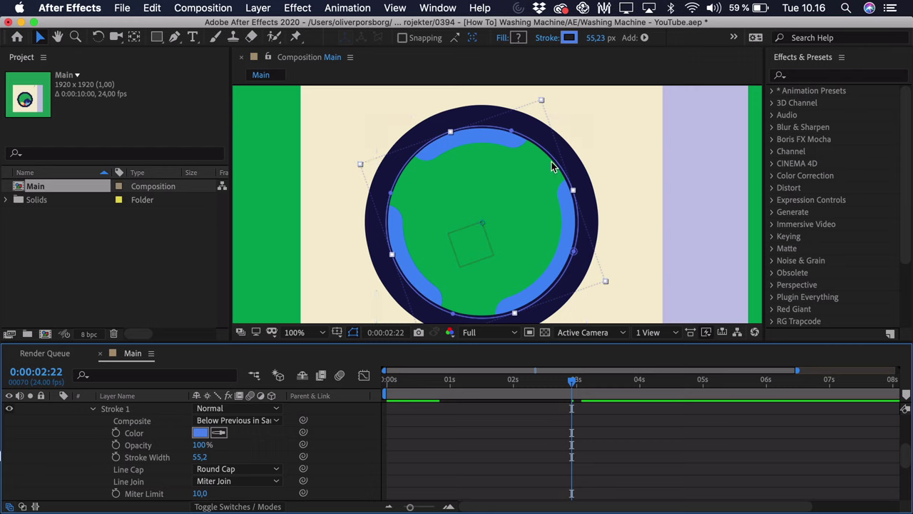
scroll(95, 436, up, 8)
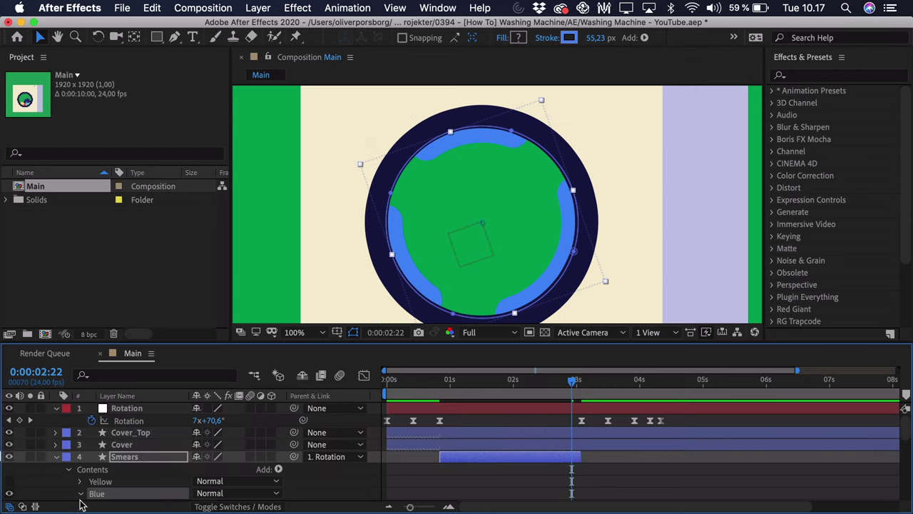
Make the Yellow, Light Blue, Red and Dark Blue shapes of the Smears layer visible again alongside Blue
scroll(82, 497, down, 1)
click(10, 470)
scroll(15, 475, down, 2)
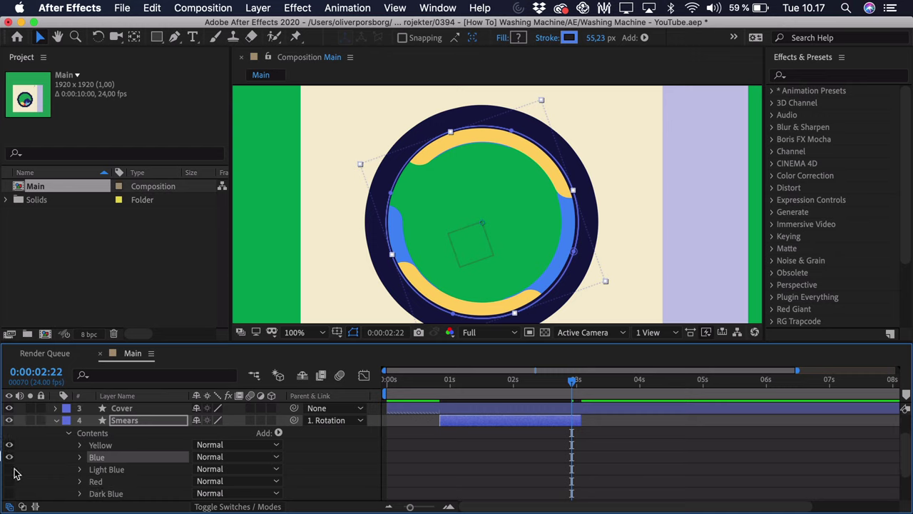
click(10, 470)
scroll(19, 473, down, 1)
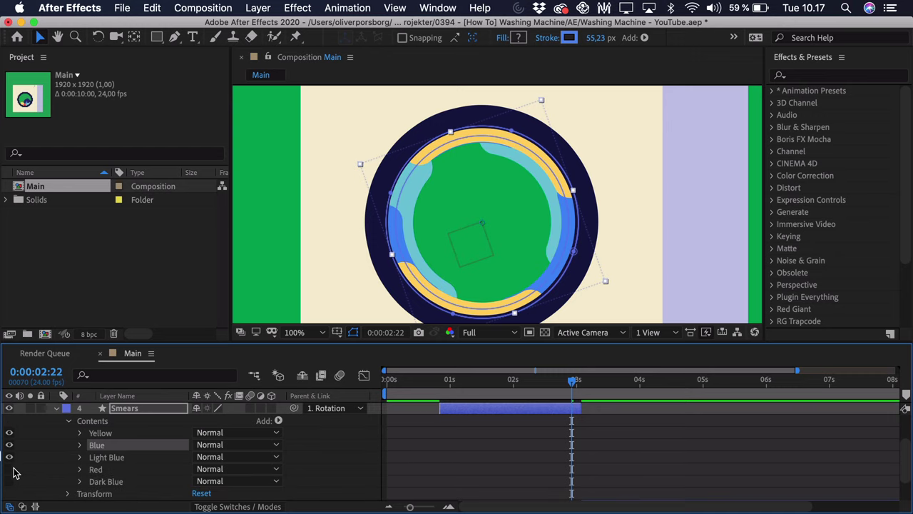
click(9, 469)
scroll(16, 473, down, 1)
click(9, 469)
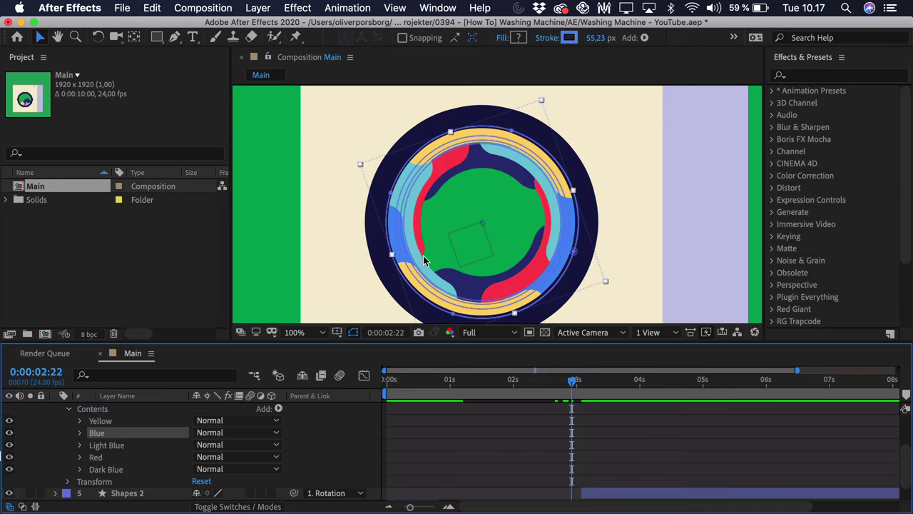
Deselect everything and inspect the smears without path outlines at 0:00:02:06
click(470, 466)
drag(550, 390, 529, 386)
click(521, 478)
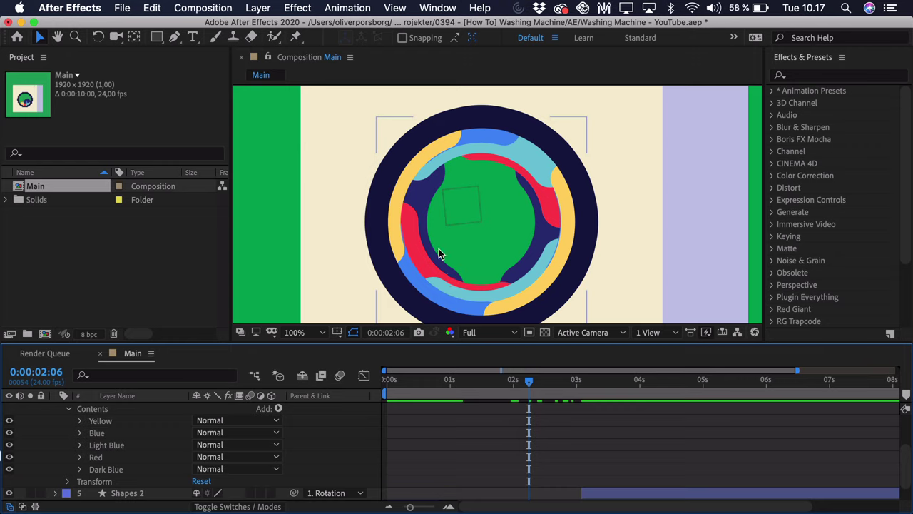
click(470, 211)
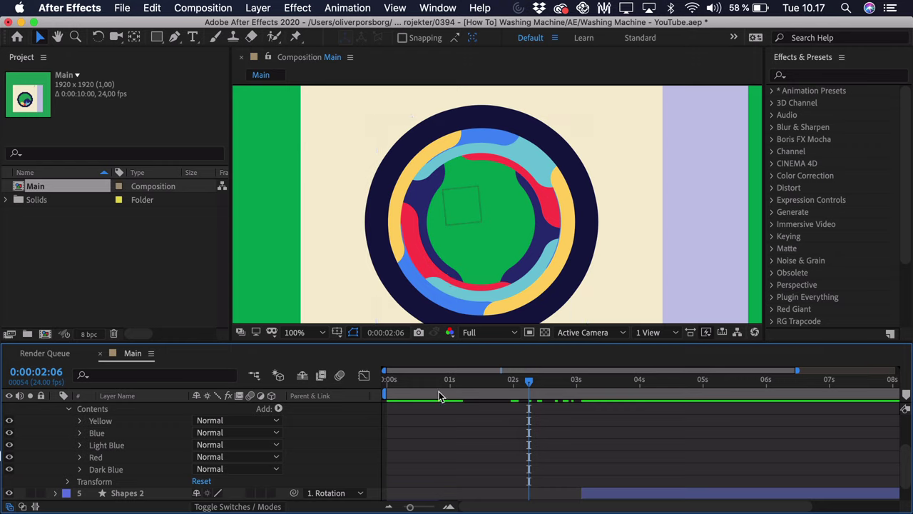
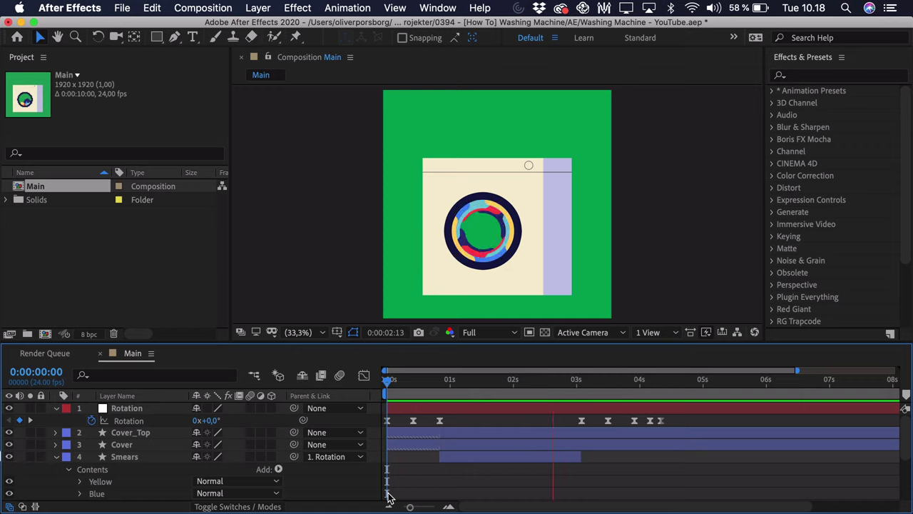
Play back and scrub the slow spin at the start and end, examining the laundry shapes up close inside the drum
key(space)
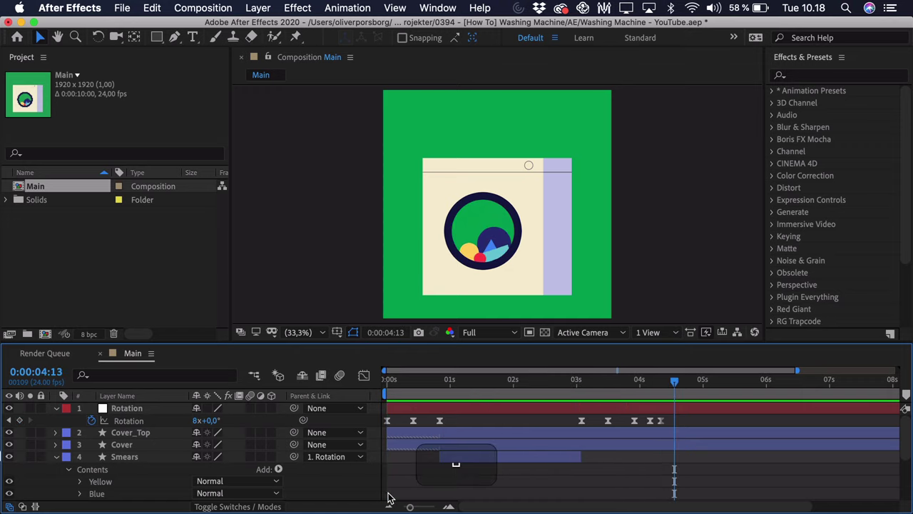
scroll(454, 261, up, 2)
key(space)
drag(479, 239, 515, 194)
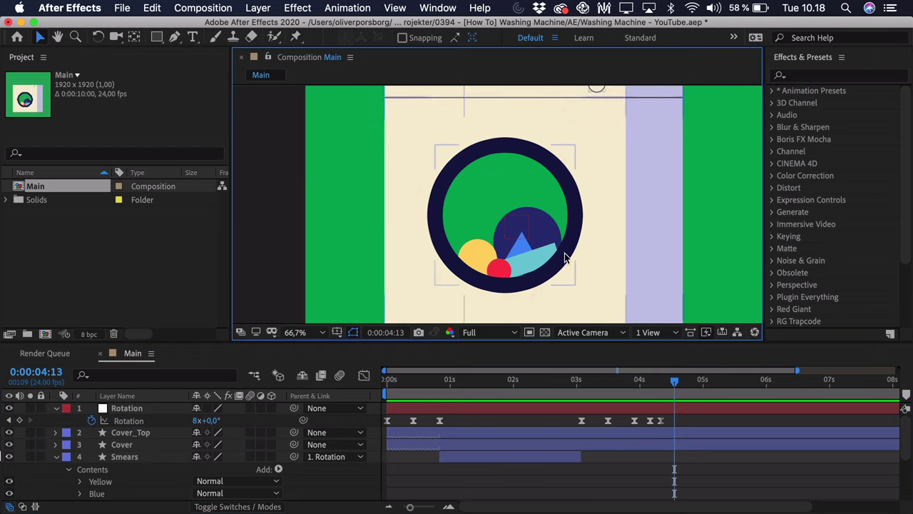
click(387, 381)
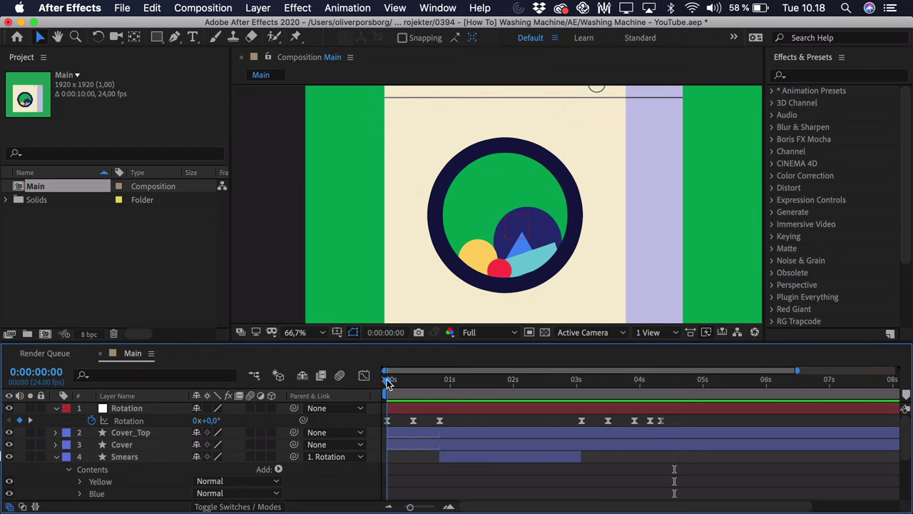
drag(387, 381, 409, 379)
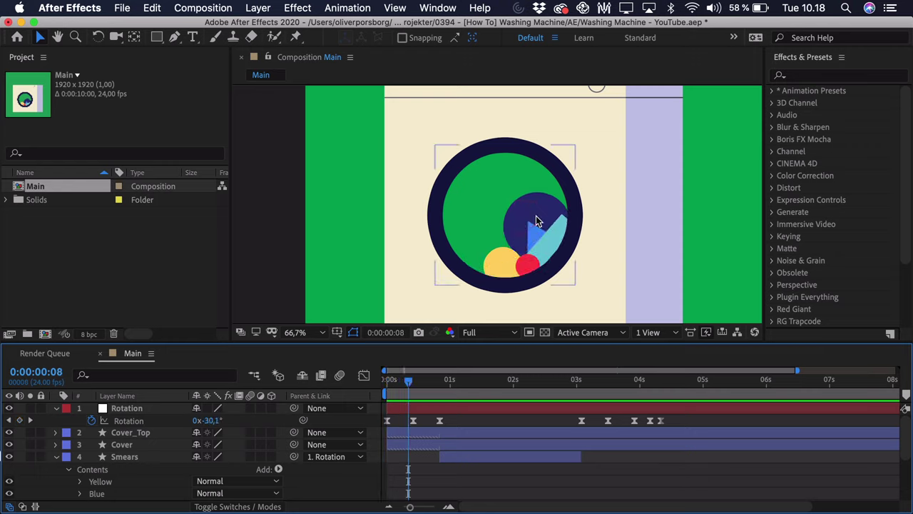
drag(425, 385, 634, 388)
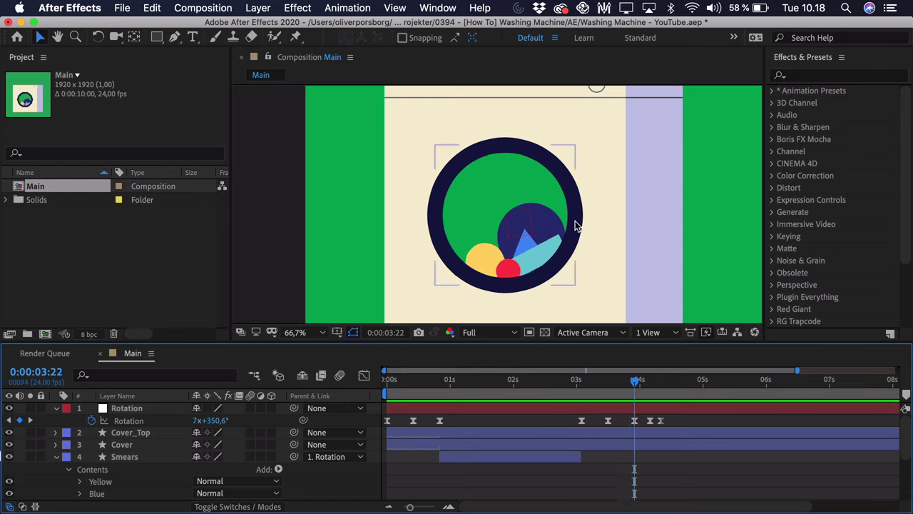
drag(403, 389, 387, 388)
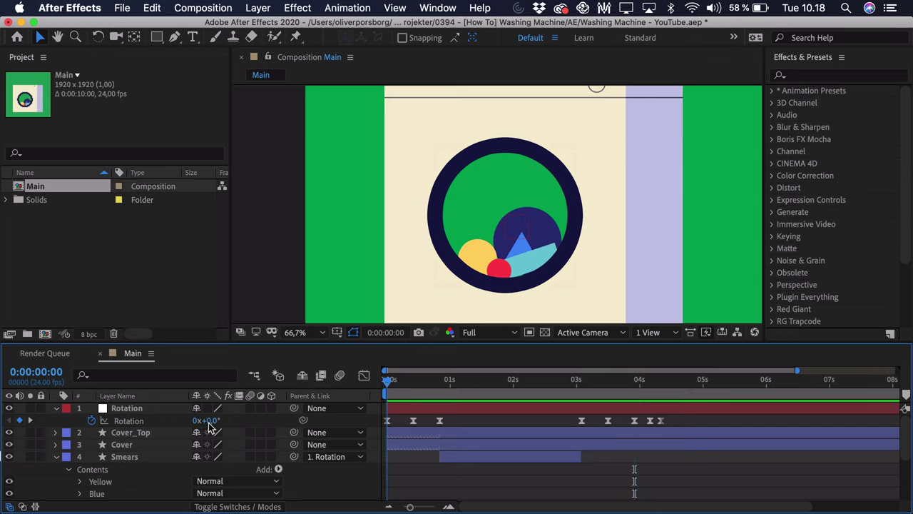
Collapse the Smears layer and expand the Shapes layer to list its individual shape groups
click(56, 456)
click(146, 481)
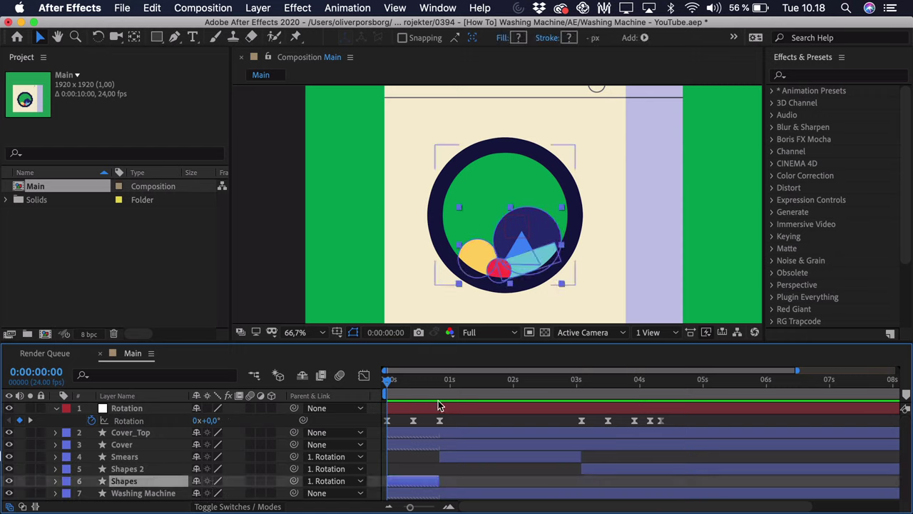
click(54, 481)
scroll(116, 468, down, 1)
click(67, 472)
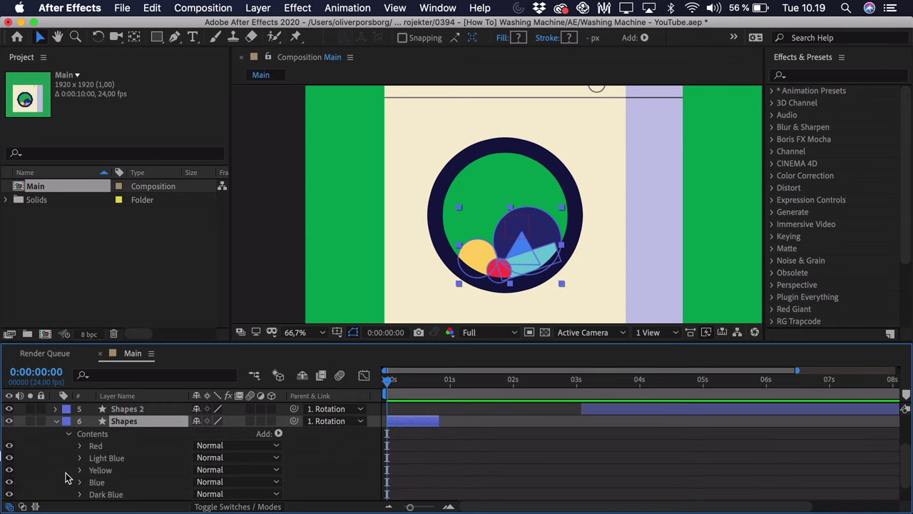
scroll(71, 471, down, 1)
Select the Light Blue shape in the Shapes layer and adjust its anchor point at its centre with the Pan Behind tool
click(103, 434)
click(106, 446)
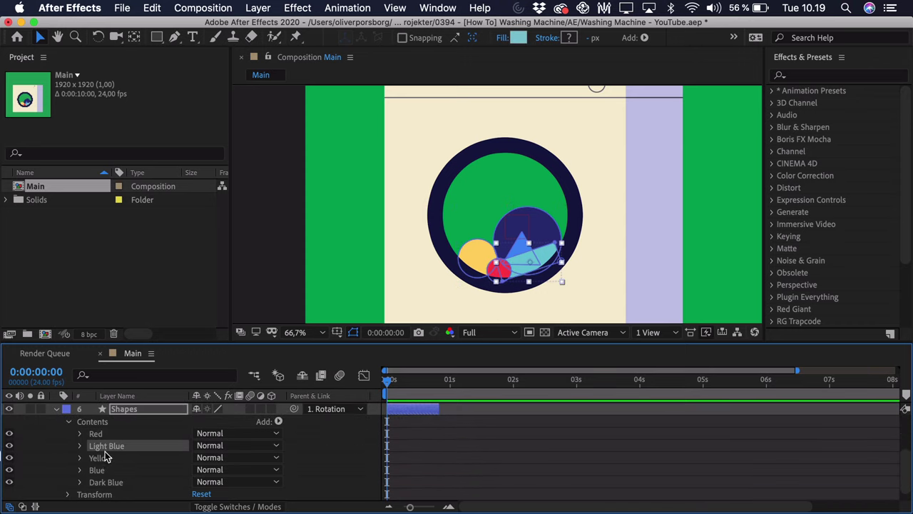
scroll(492, 297, up, 2)
key(space)
drag(487, 259, 420, 136)
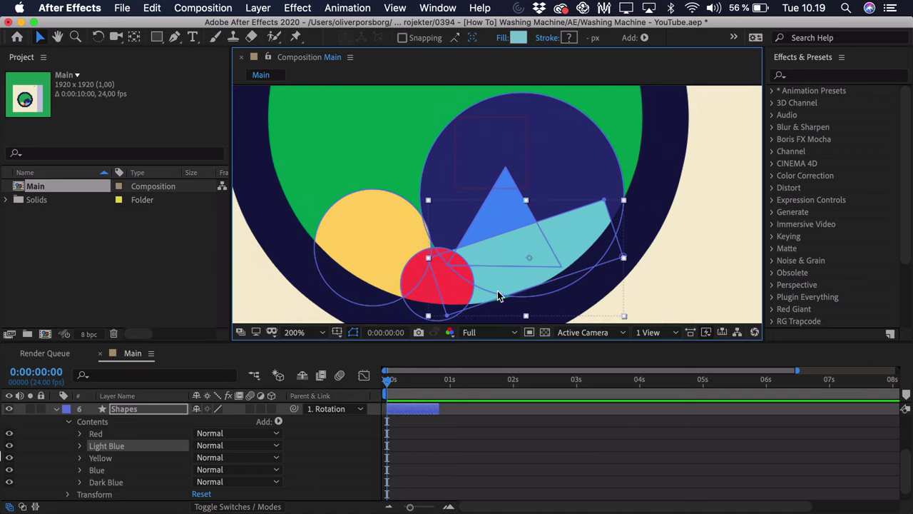
click(133, 40)
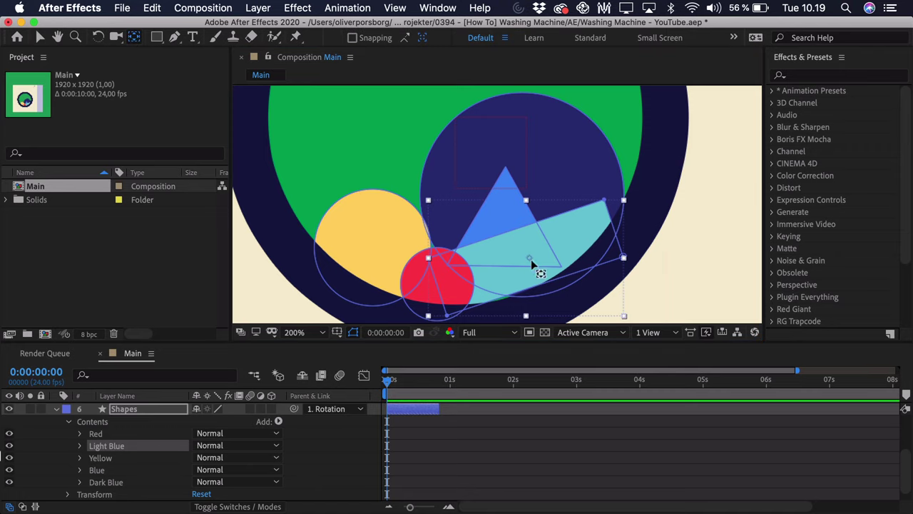
drag(530, 263, 552, 251)
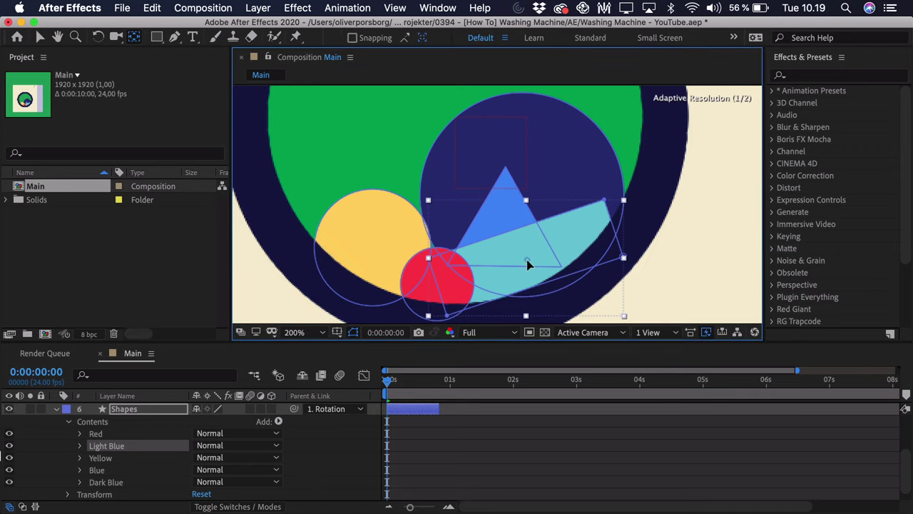
click(39, 38)
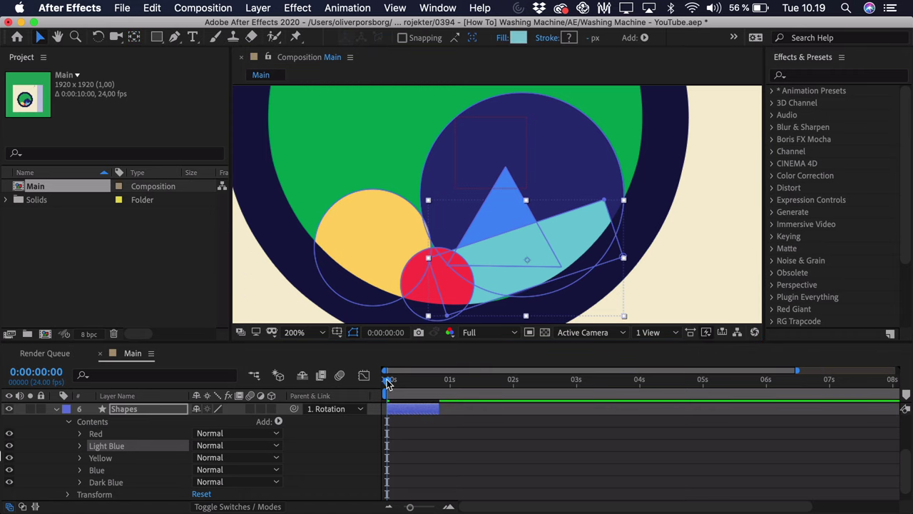
Go to the first frame, select the Shapes layer and filter the timeline properties by "position"
click(387, 382)
click(116, 414)
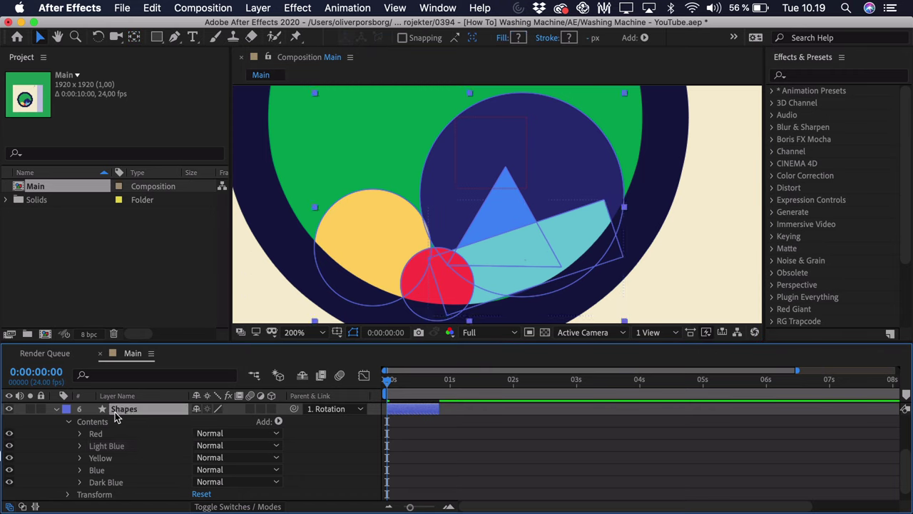
click(124, 376)
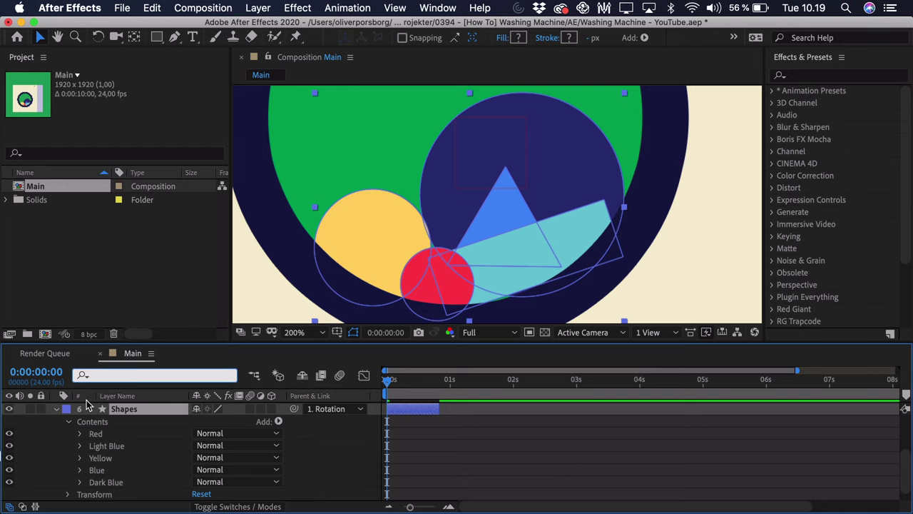
text(position)
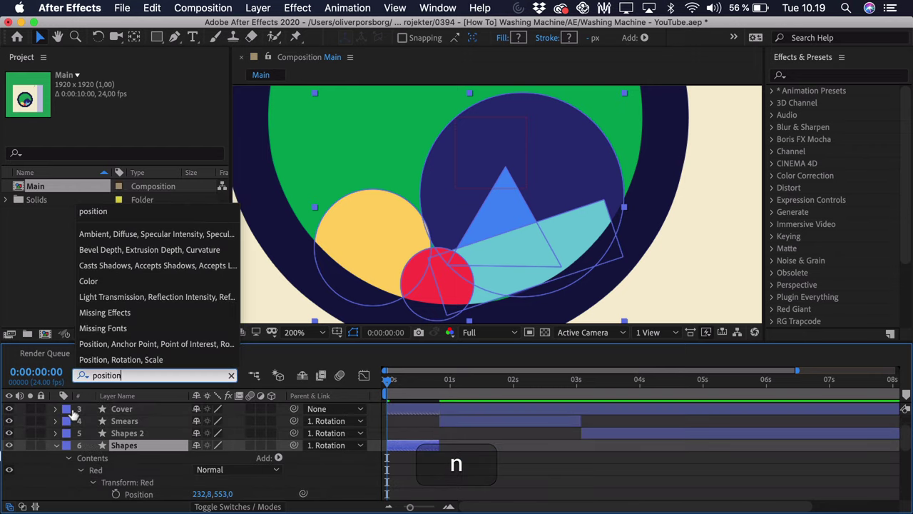
Add Position keyframes at 0:00:00:00 for the Red, Light Blue, Yellow, Blue and Dark Blue shapes of the Shapes layer
scroll(116, 460, down, 4)
click(116, 445)
click(116, 483)
scroll(117, 482, down, 1)
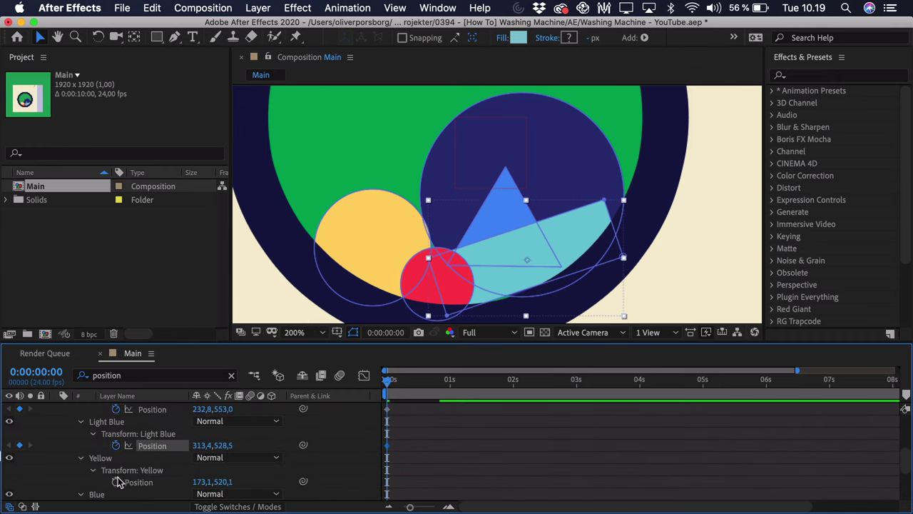
click(118, 482)
scroll(118, 480, down, 2)
click(115, 457)
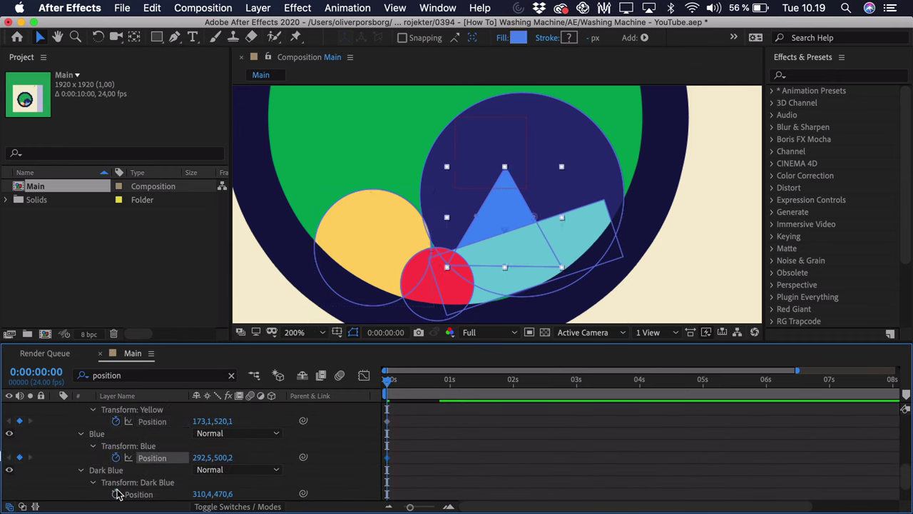
scroll(117, 485, down, 1)
click(116, 475)
scroll(117, 475, up, 1)
Select the Shapes layer and replace the timeline property filter with "rotation"
drag(131, 376, 2, 363)
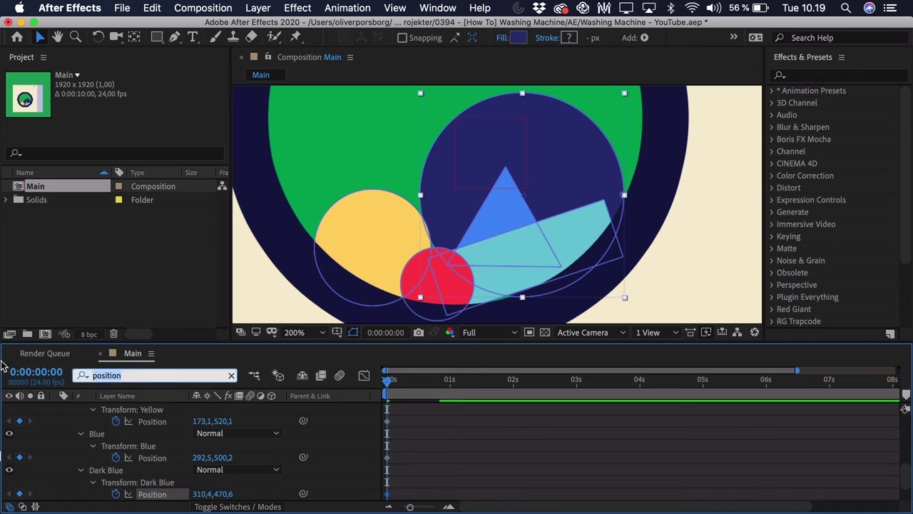
scroll(115, 458, up, 5)
scroll(118, 462, down, 1)
click(118, 459)
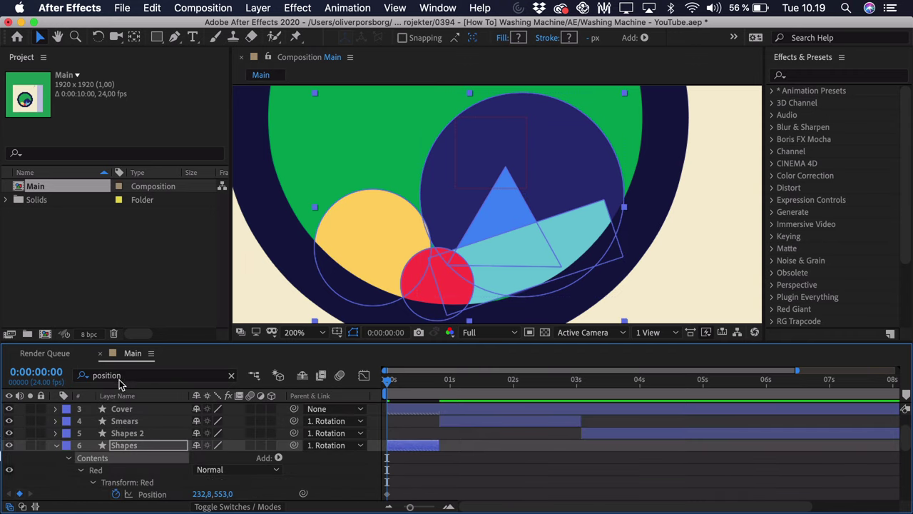
click(128, 446)
click(103, 376)
text(rota)
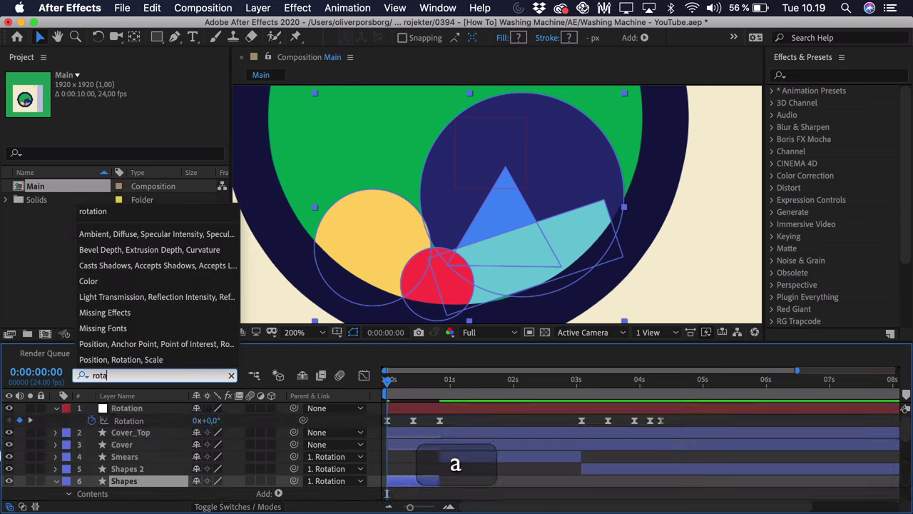
text(tionj)
key(BackSpace)
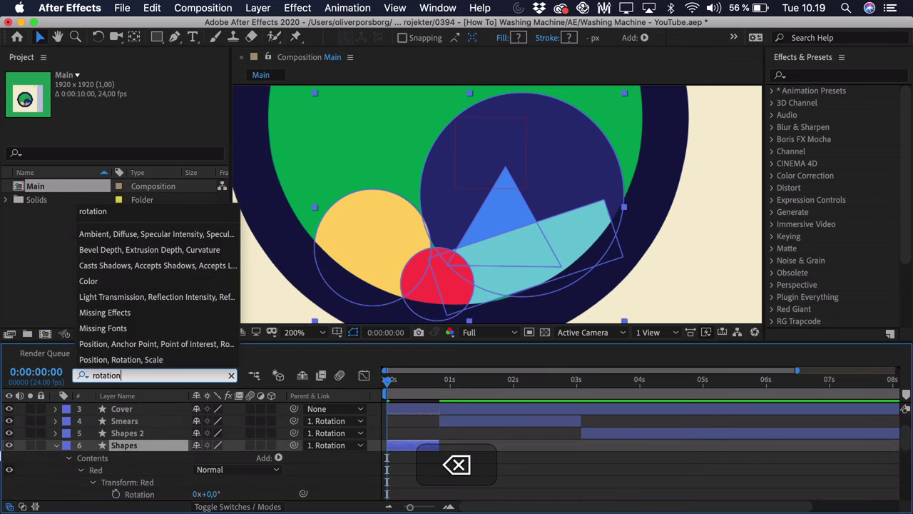
click(118, 445)
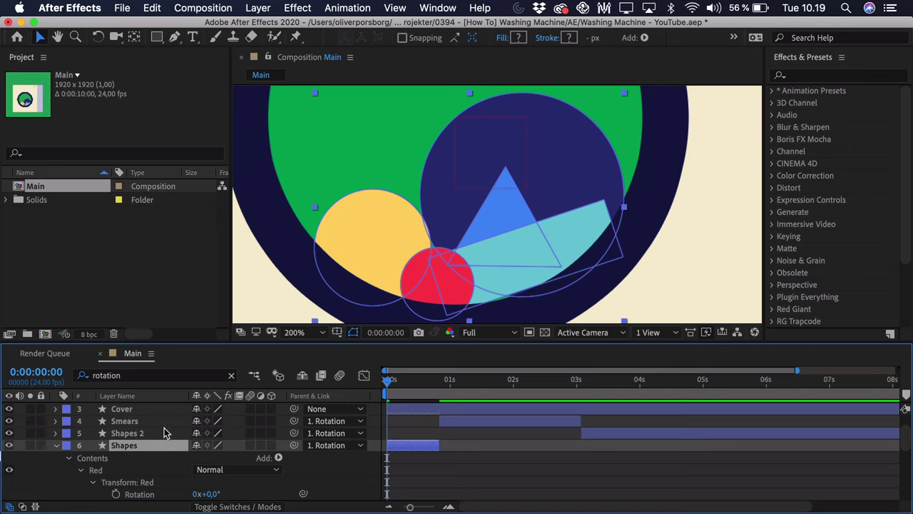
Add a Rotation keyframe at 0:00:00:00 for the Light Blue shape of the Shapes layer
scroll(111, 485, down, 3)
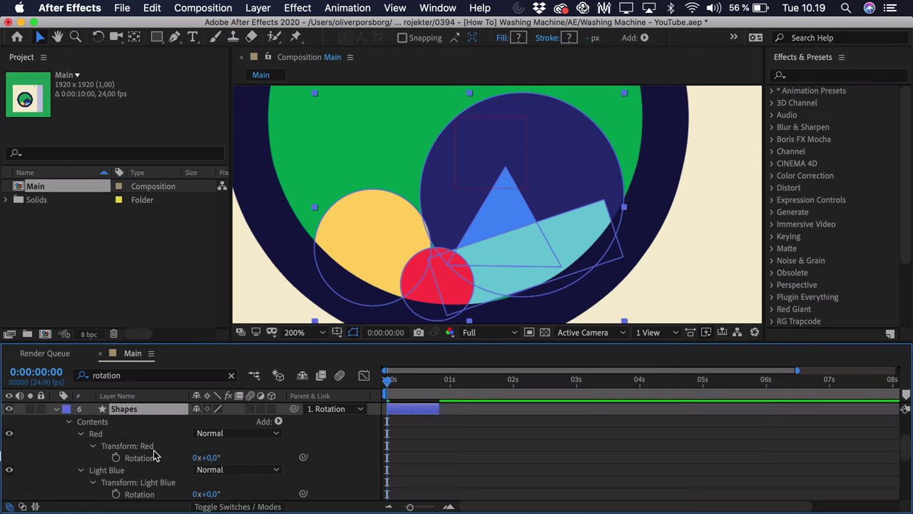
scroll(135, 455, down, 1)
click(116, 470)
scroll(118, 476, down, 5)
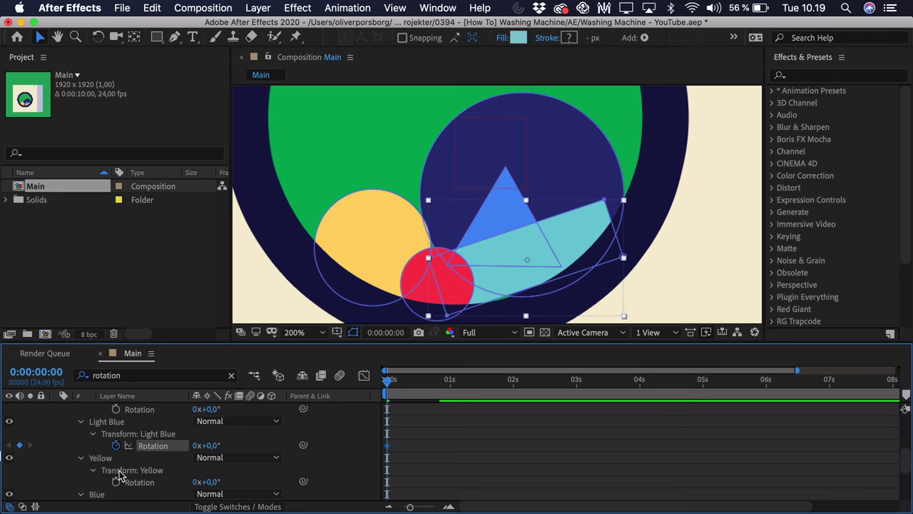
scroll(128, 471, up, 10)
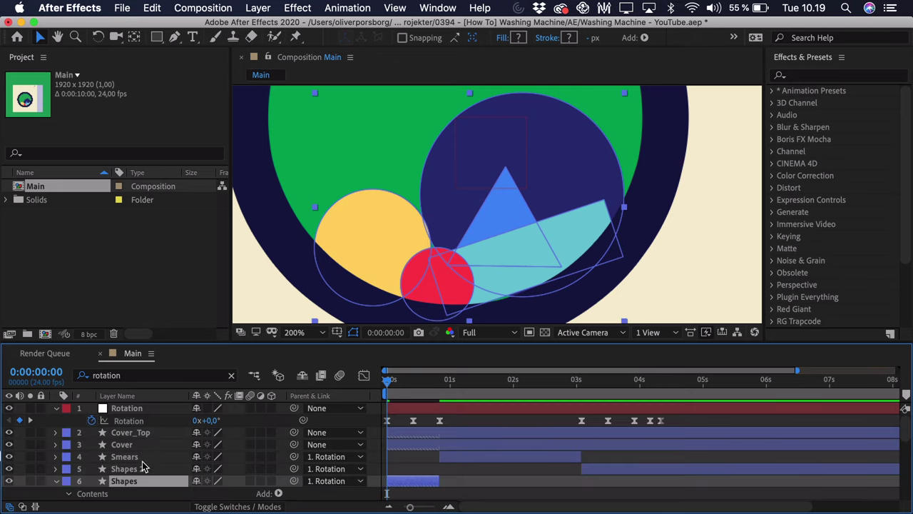
Reveal the keyframed properties of the Shapes layer and the Rotation null, and go to 0:00:00:10
key(u)
scroll(183, 448, down, 5)
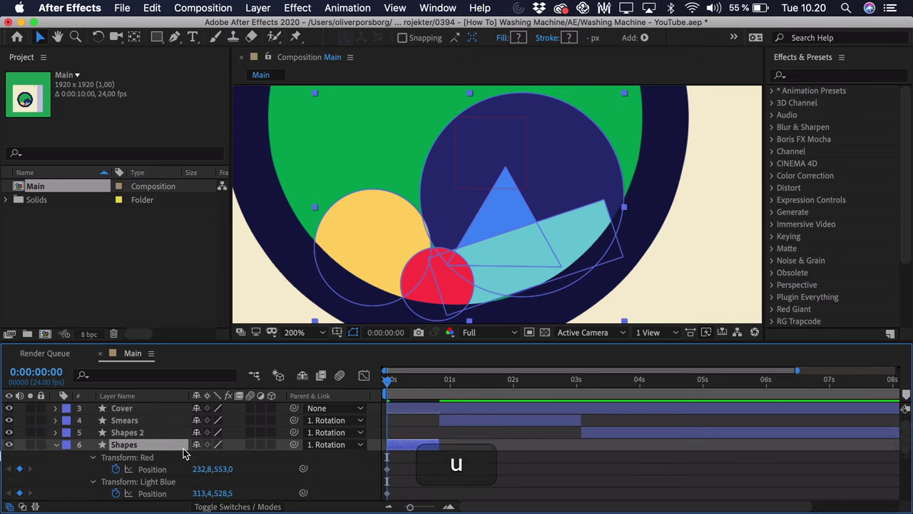
scroll(417, 439, up, 5)
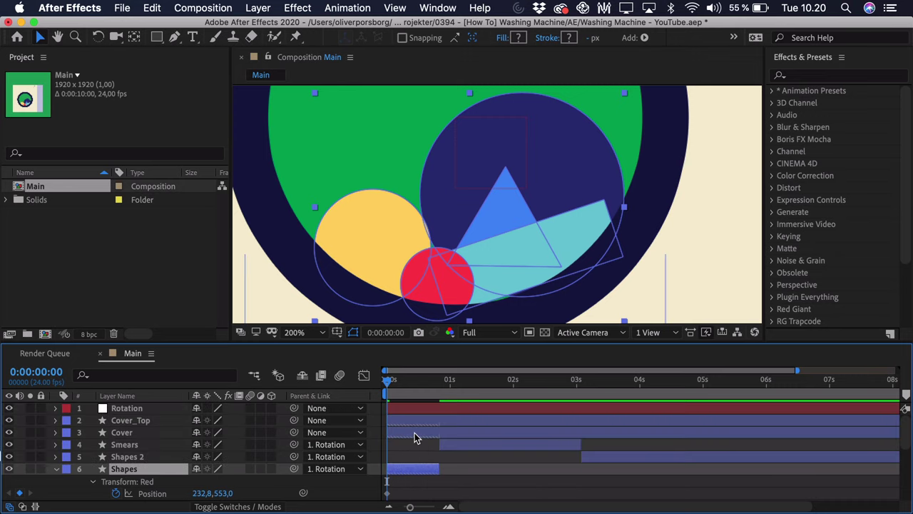
click(400, 407)
key(u)
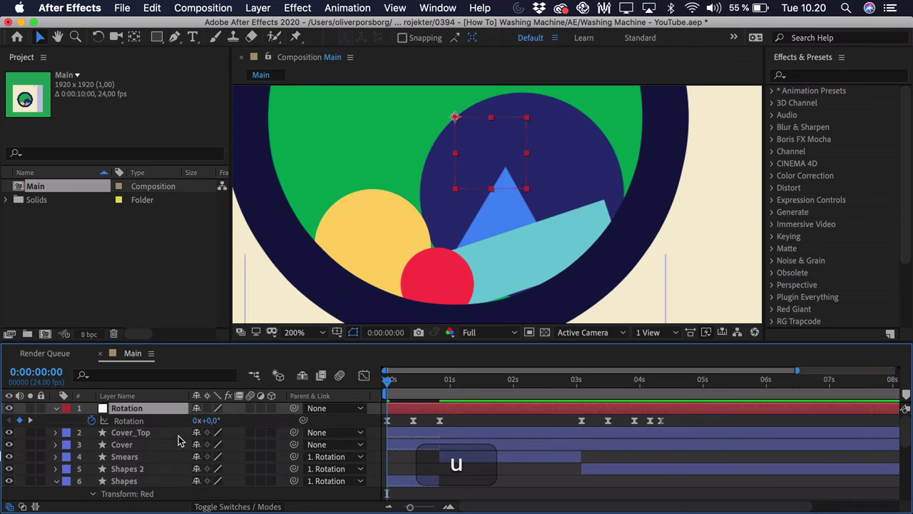
drag(389, 383, 417, 392)
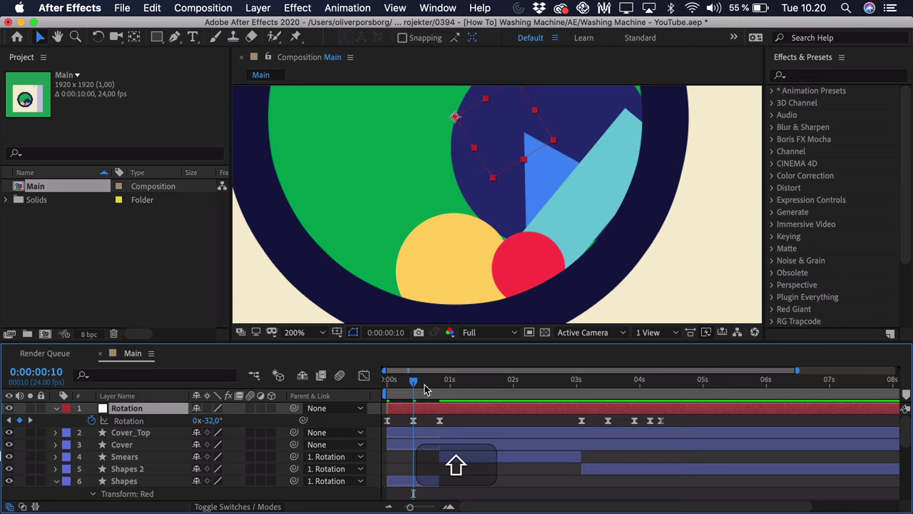
At 0:00:00:10, shift the Red shape to about 226,0, 553,1 and nudge the Yellow and Dark Blue shapes slightly away from the spin
drag(503, 141, 536, 191)
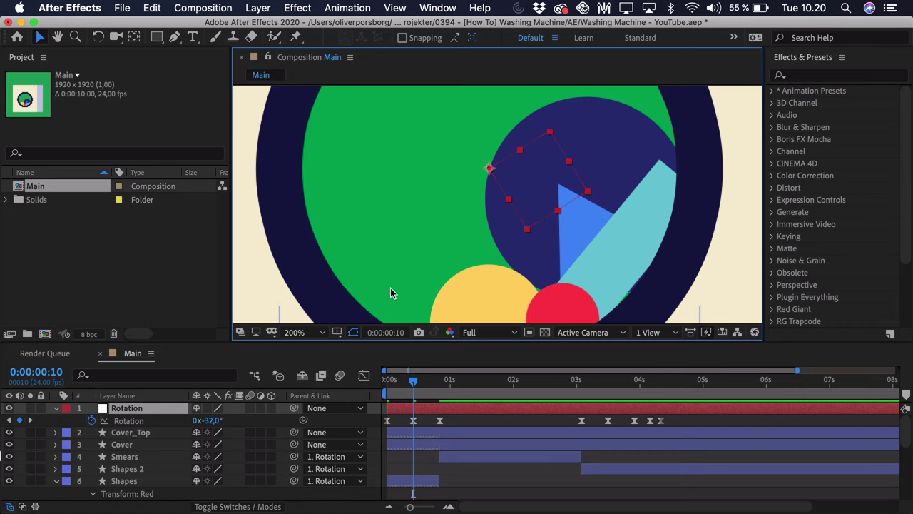
drag(500, 233, 436, 200)
scroll(375, 216, down, 1)
scroll(136, 441, down, 3)
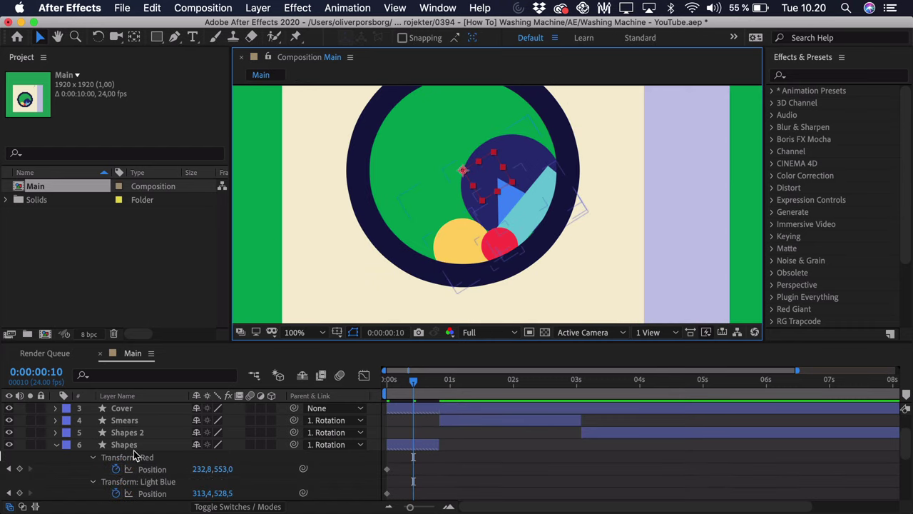
click(134, 457)
key(period)
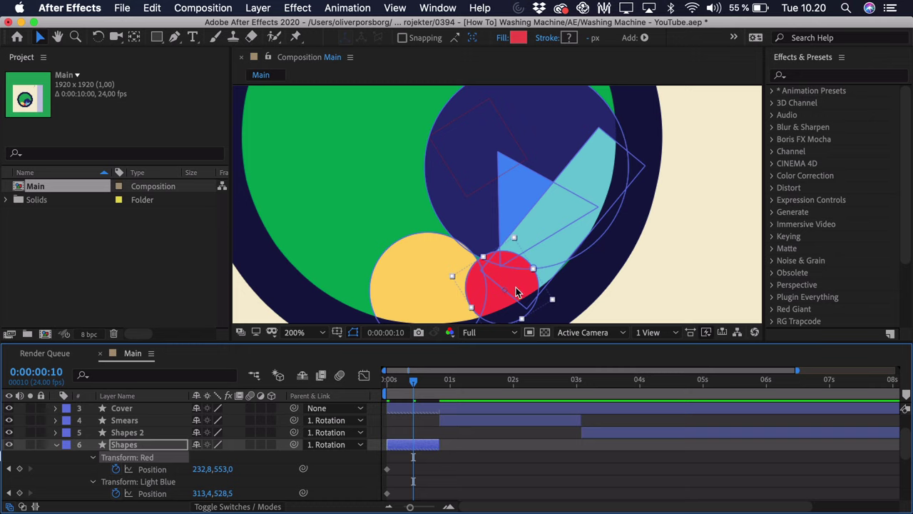
drag(495, 307, 489, 307)
click(401, 265)
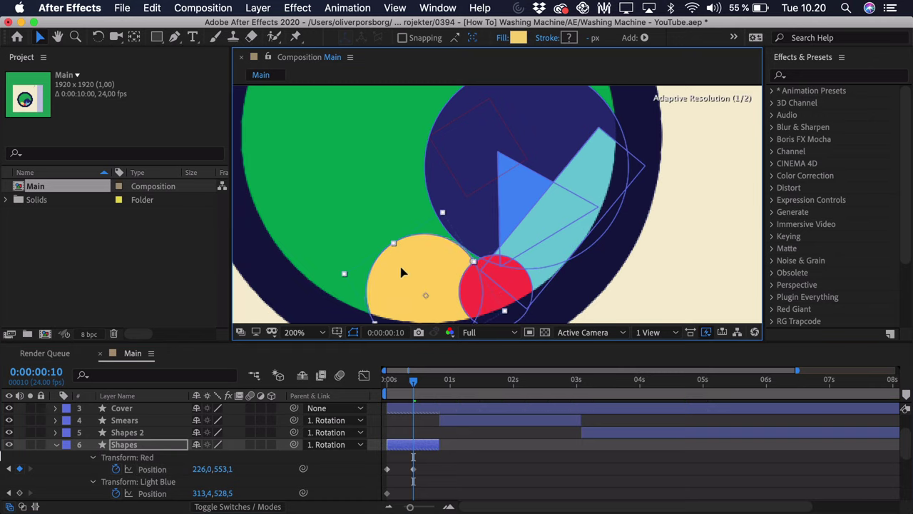
drag(546, 123, 529, 137)
At 0:00:00:10, rotate the Light Blue shape slightly and move it to about 299,9, 532,5
click(615, 146)
key(w)
drag(616, 147, 588, 155)
key(v)
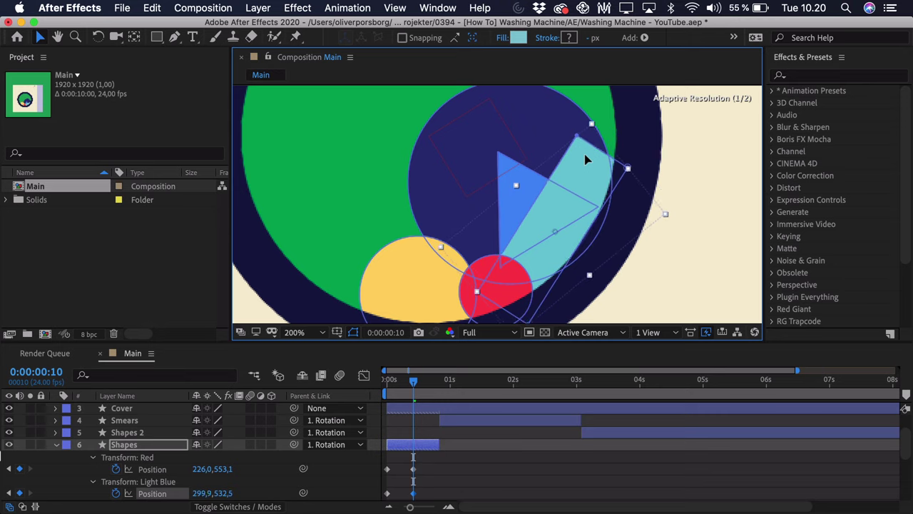
At 0:00:00:10, rotate the Blue triangle of the Shapes layer to about -13,8° and move it to about 282,3, 501,0
click(507, 179)
key(w)
drag(519, 177, 502, 183)
key(v)
Apply Easy Ease to all Position and Rotation keyframes of the Shapes layer
scroll(424, 417, down, 2)
scroll(426, 421, down, 2)
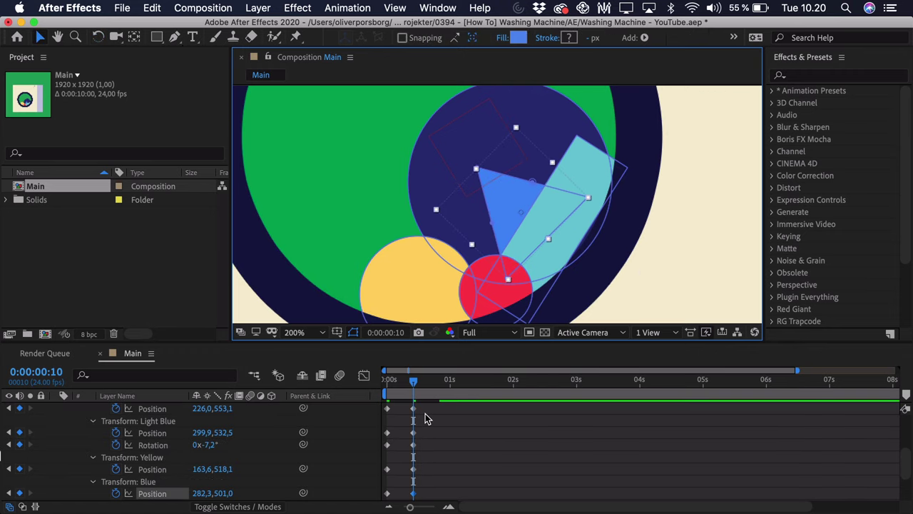
scroll(426, 421, up, 4)
scroll(426, 421, down, 2)
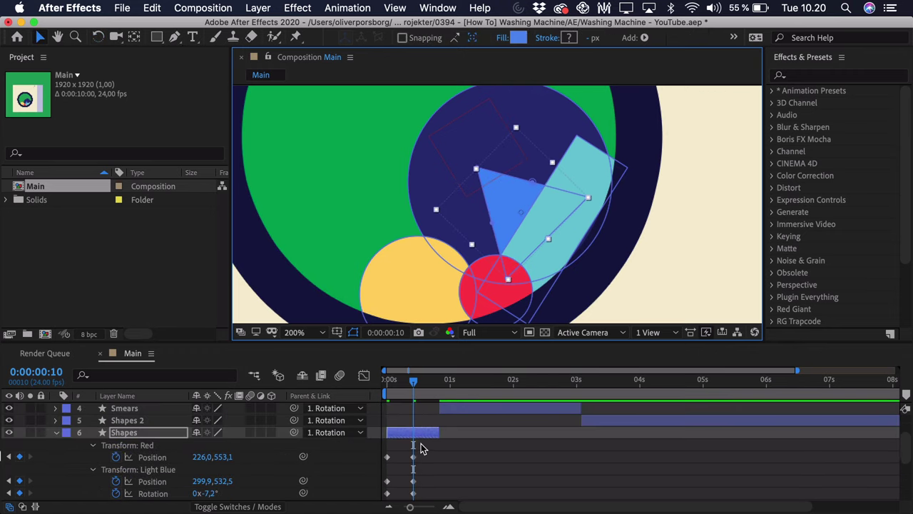
drag(422, 444, 419, 508)
key(F9)
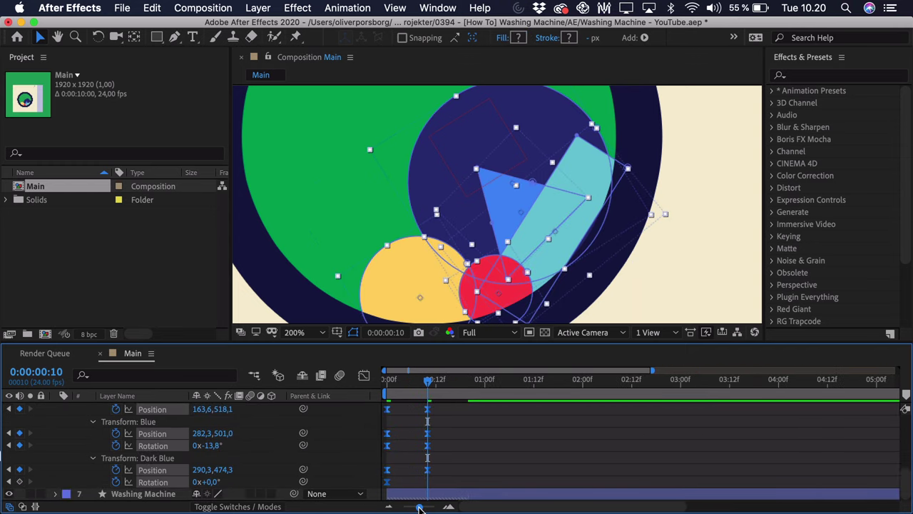
Fit the whole composition in view and shift all keyframes of the Shapes layer two frames later
click(317, 338)
click(318, 92)
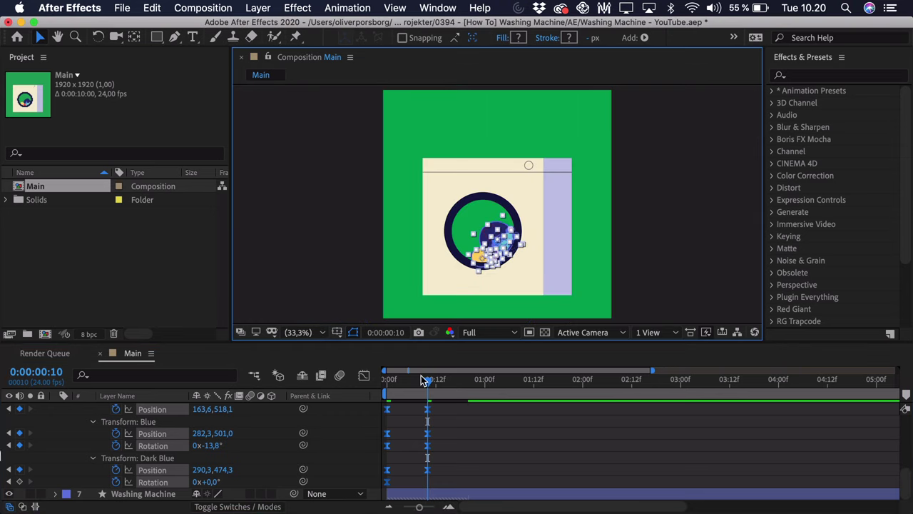
key(alt)
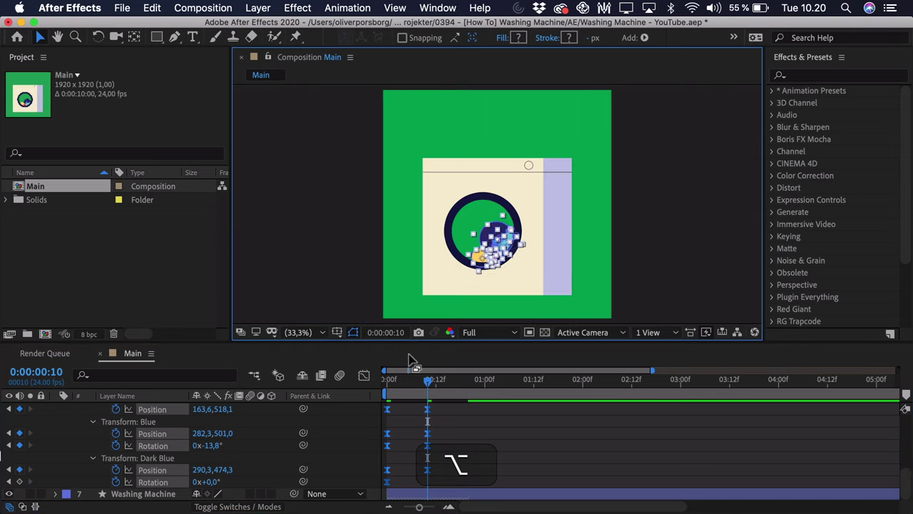
key(alt+Right)
key(alt+Right)
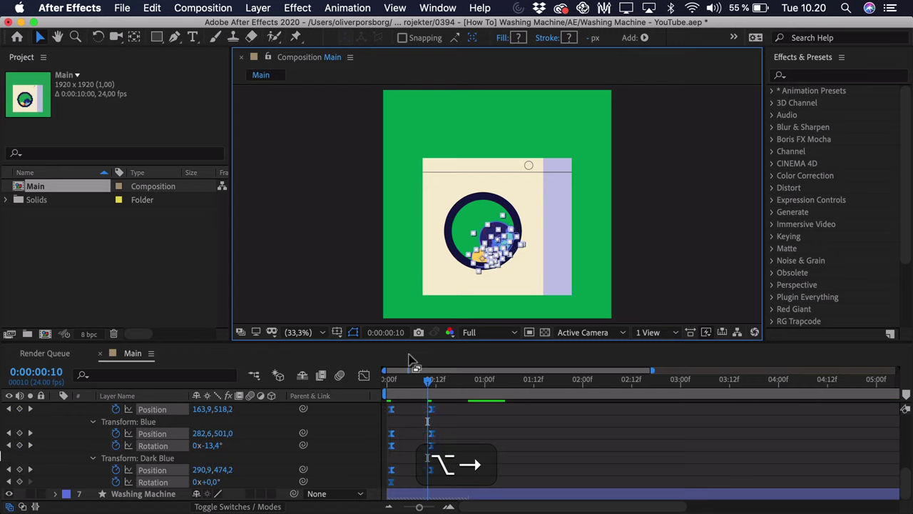
click(478, 428)
Delay the Blue shape's second Position and Rotation keyframes to 0:00:00:14, and preview the animation from the start
scroll(477, 441, up, 1)
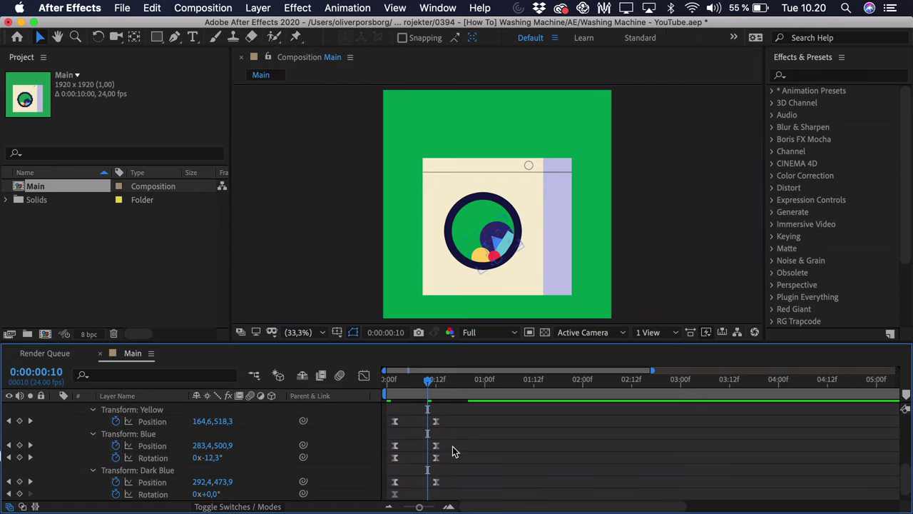
drag(438, 456, 435, 463)
drag(436, 458, 444, 458)
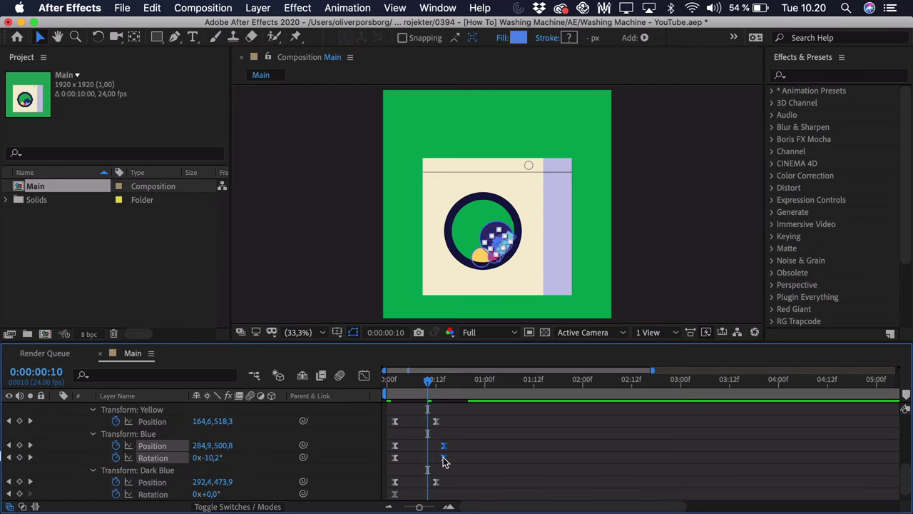
scroll(536, 235, up, 2)
drag(515, 229, 540, 189)
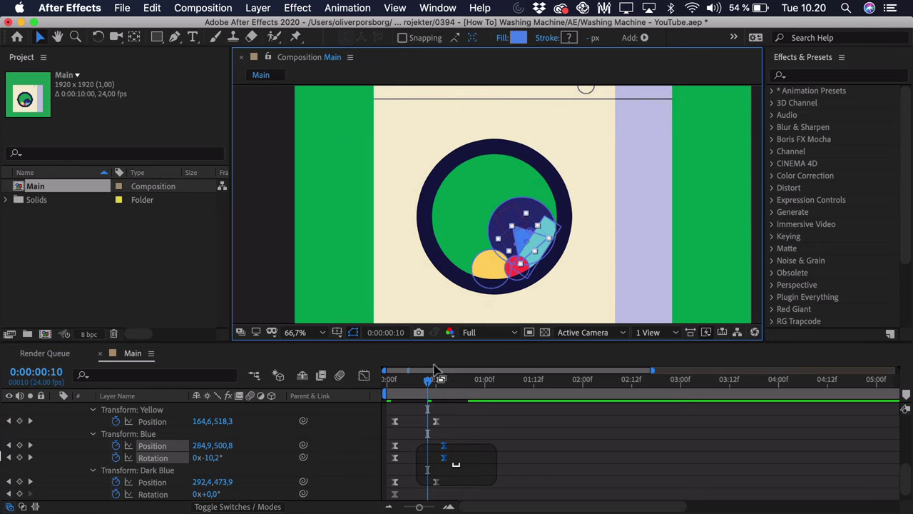
drag(427, 383, 193, 418)
click(549, 452)
key(space)
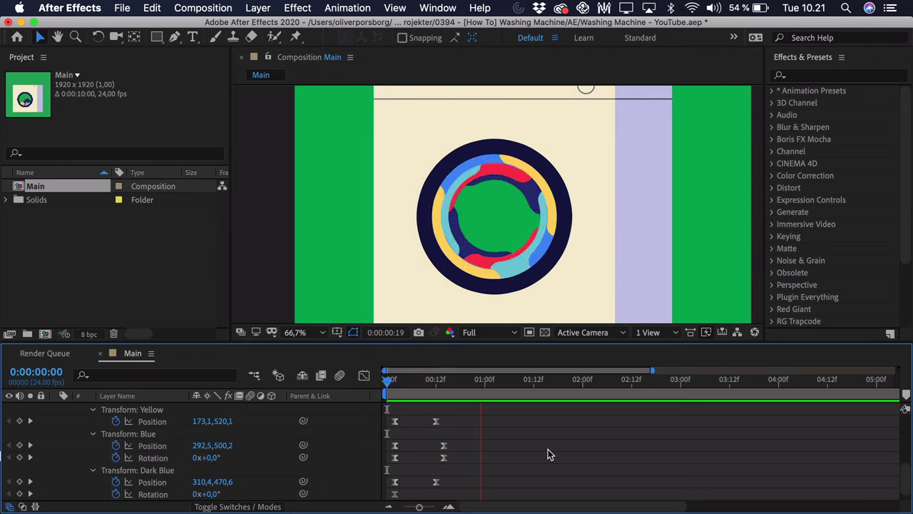
At 0:00:00:12, move the Dark Blue circle of the Shapes layer to about 275,7, 475,6
drag(390, 379, 437, 379)
scroll(484, 266, up, 2)
drag(507, 235, 476, 179)
click(587, 197)
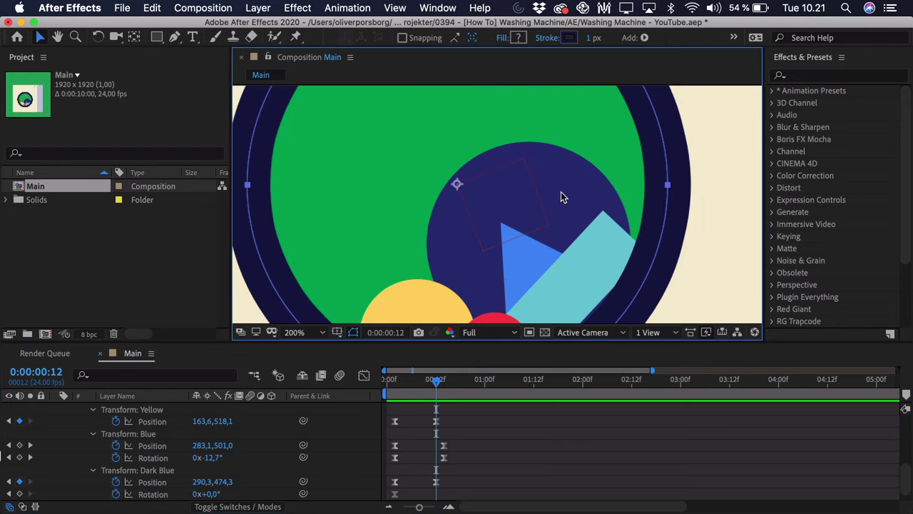
click(122, 434)
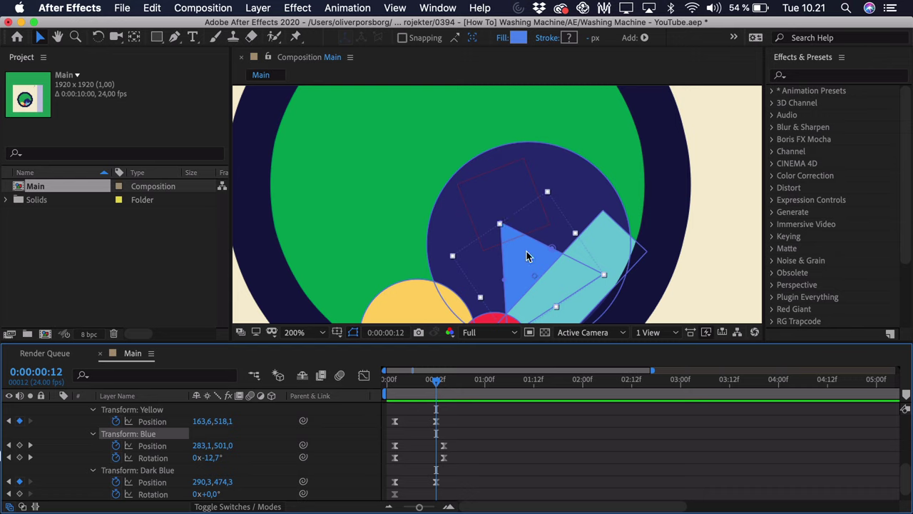
click(547, 175)
mouse_move(546, 176)
mouse_down()
mouse_move(536, 179)
mouse_move(539, 190)
mouse_up()
At 0:00:00:14, rotate the Blue triangle to about -31,8° and move it to about 272,0, 504,2
drag(437, 380, 445, 380)
key(w)
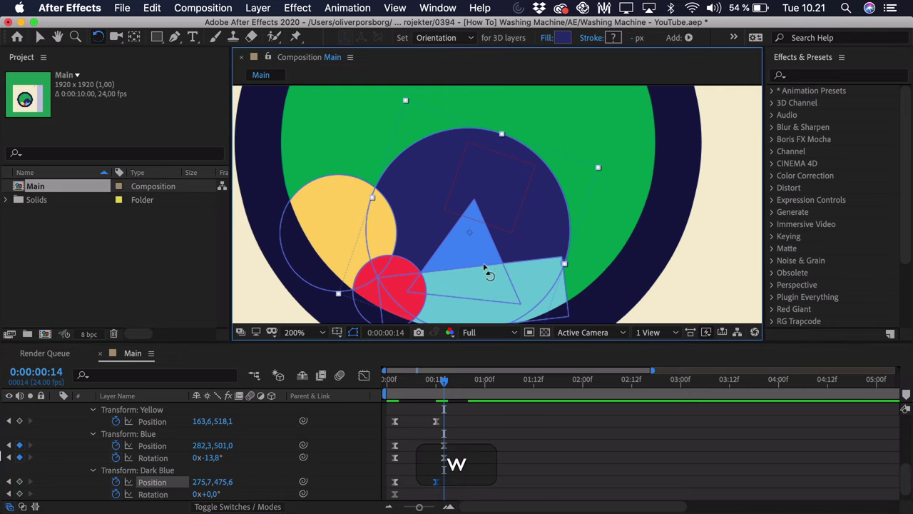
key(v)
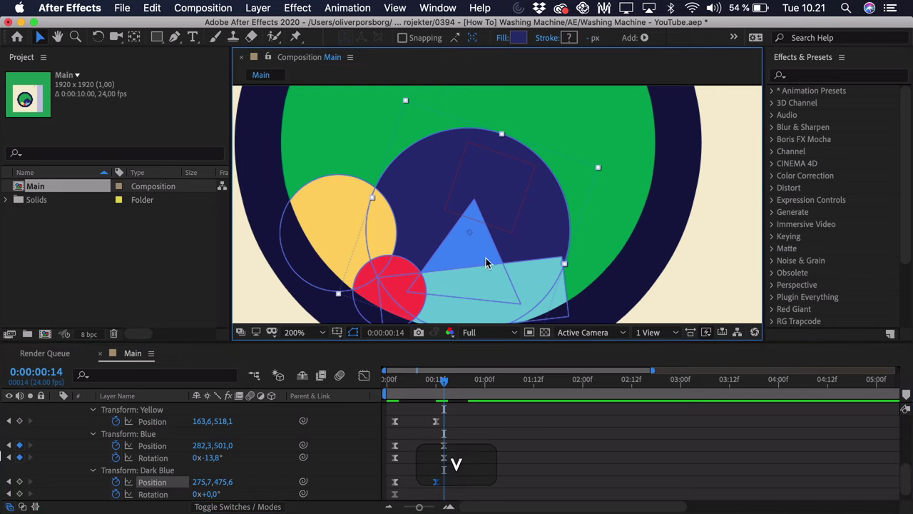
click(143, 435)
key(w)
mouse_move(476, 249)
mouse_down()
mouse_move(457, 239)
mouse_move(472, 256)
mouse_up()
key(v)
Play back the animation from the start and scrub through its opening frames to check the tumbling
click(386, 383)
scroll(481, 237, down, 1)
key(space)
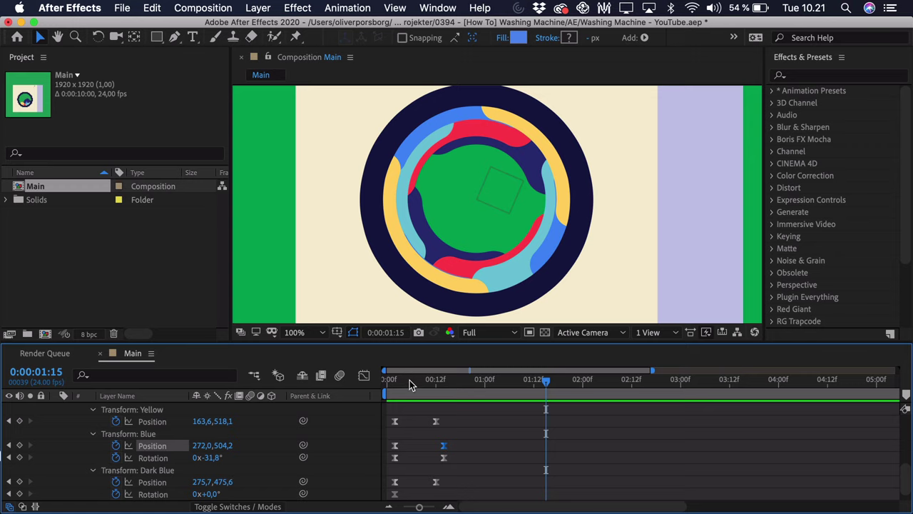
mouse_move(410, 385)
mouse_down()
mouse_move(398, 385)
mouse_move(428, 385)
mouse_up()
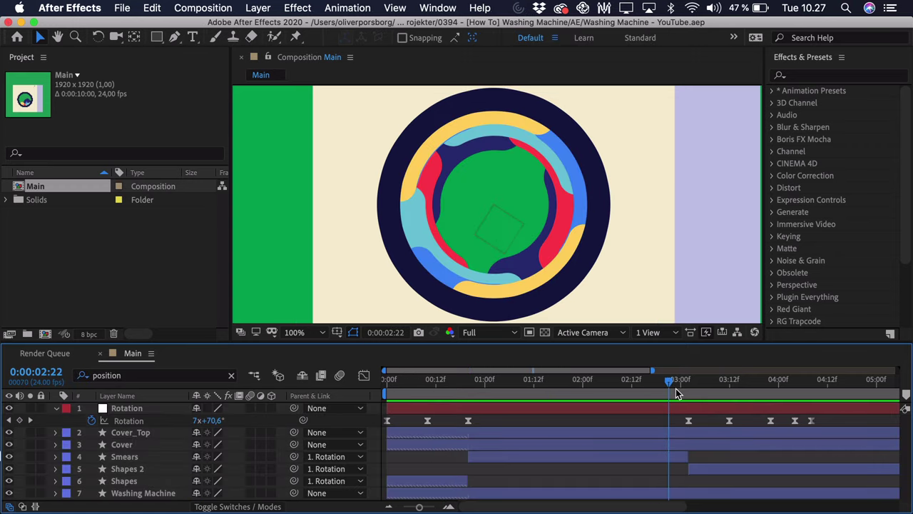
Go to 0:00:03:12 and filter the Shapes 2 layer to show only its position properties
drag(672, 389, 729, 399)
key(shift)
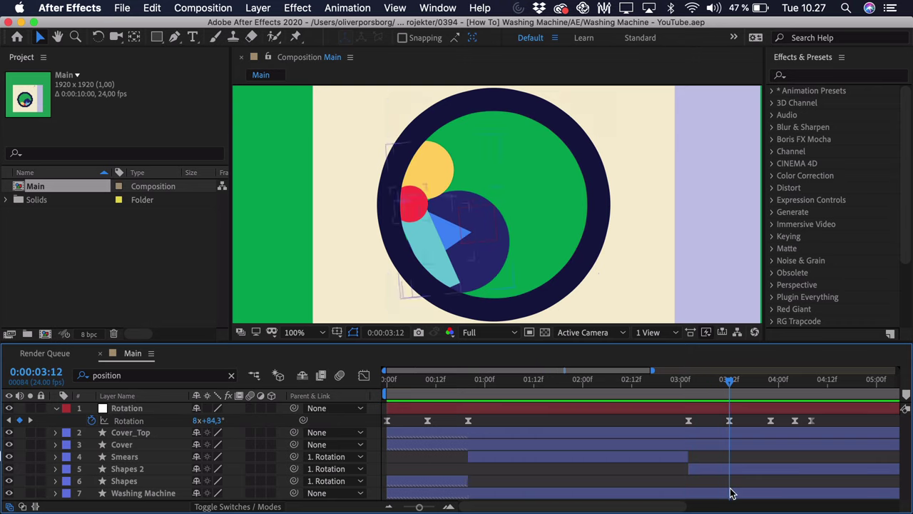
click(719, 472)
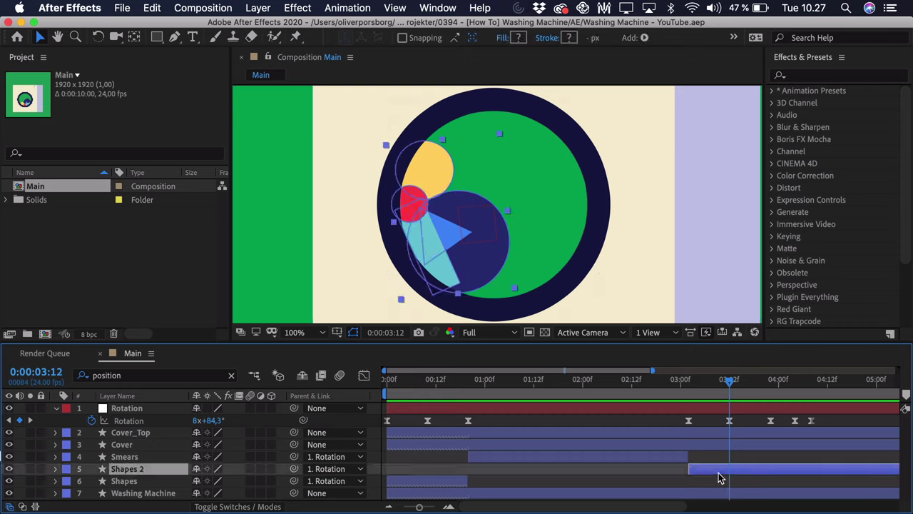
click(135, 381)
key(Return)
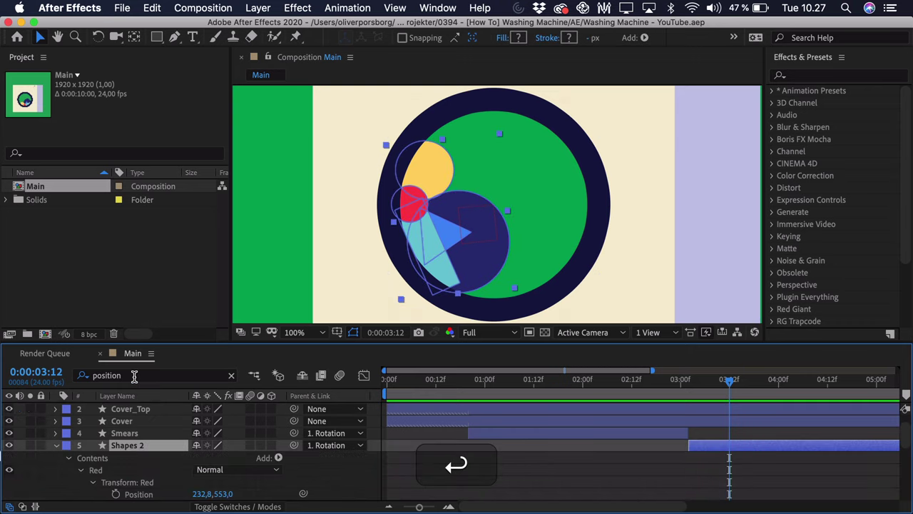
At 0:00:03:12, add Position keyframes for the Red, Light Blue, Yellow, Blue and Dark Blue shapes of Shapes 2
click(115, 494)
scroll(107, 493, down, 3)
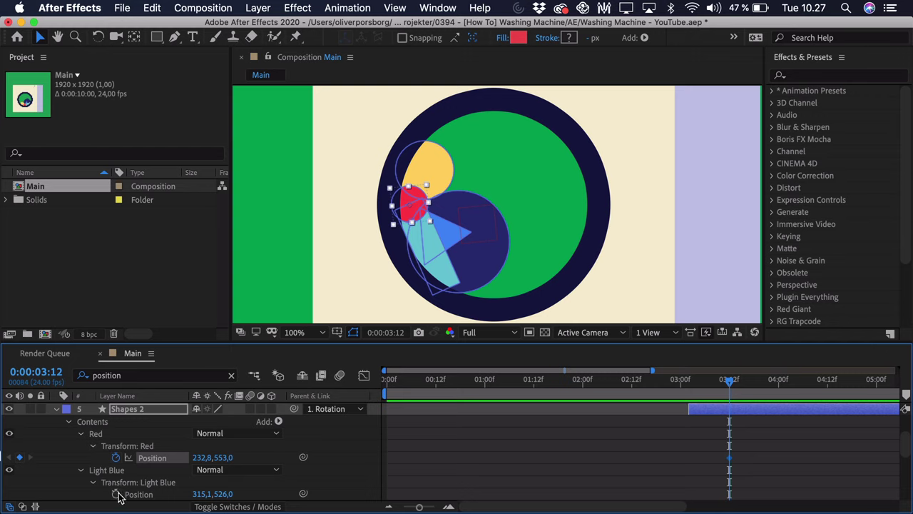
click(116, 494)
scroll(118, 492, down, 4)
click(117, 484)
scroll(118, 487, down, 3)
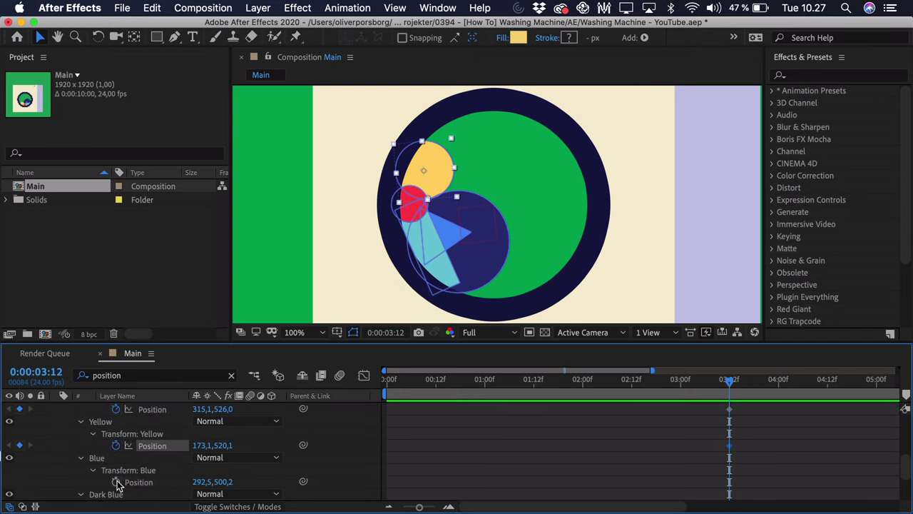
click(116, 482)
scroll(116, 478, down, 3)
click(117, 446)
scroll(117, 450, up, 6)
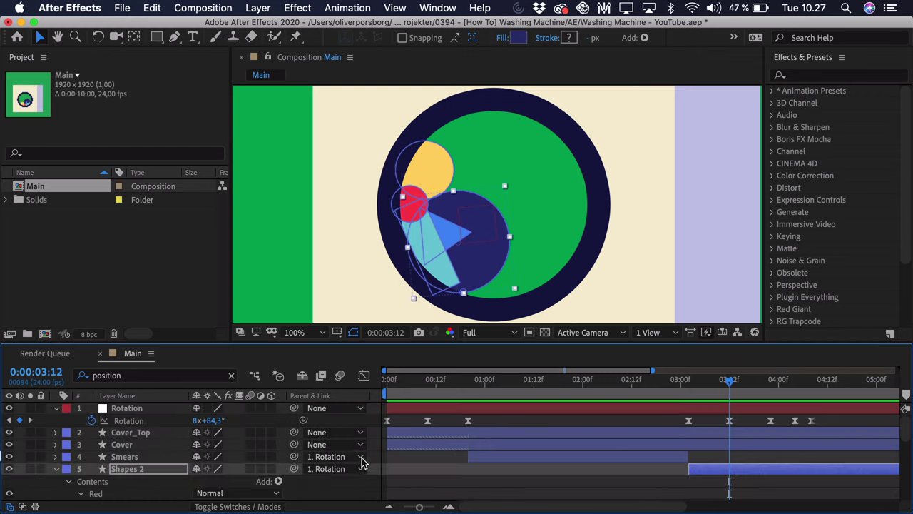
Filter Shapes 2 by rotation and add Rotation keyframes for its Light Blue and Blue shapes at 0:00:03:12
click(129, 468)
click(128, 375)
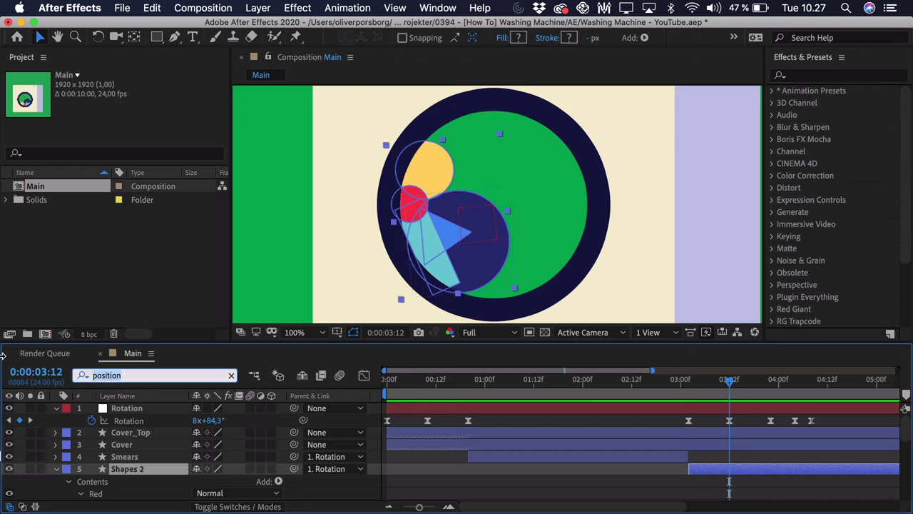
text(rotat)
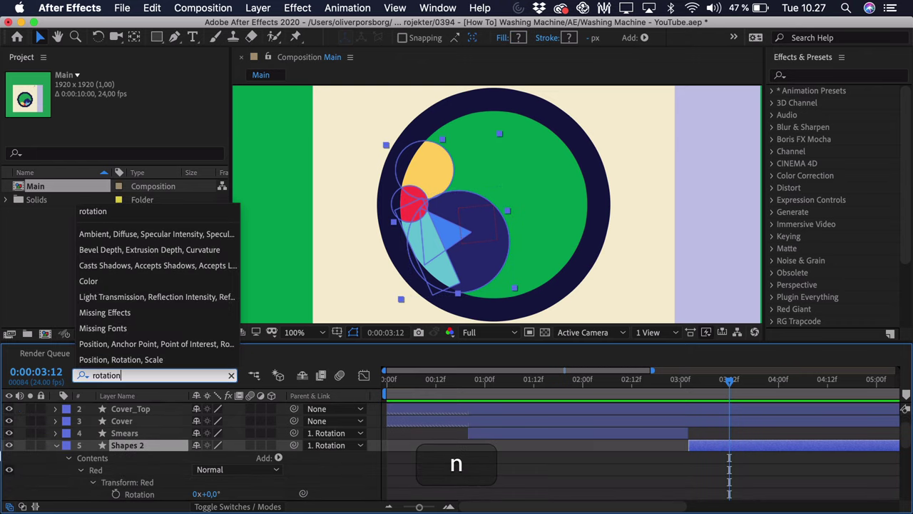
scroll(54, 464, down, 5)
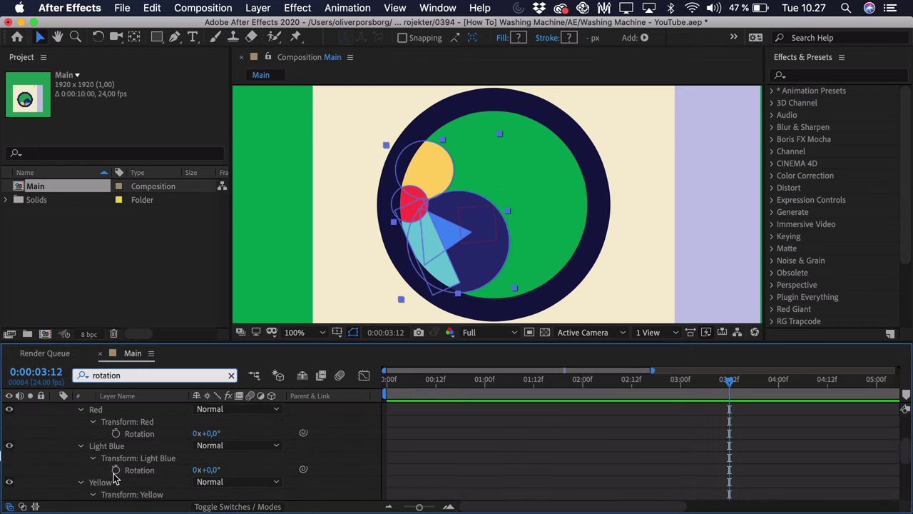
scroll(114, 475, up, 5)
click(114, 471)
scroll(115, 474, down, 5)
click(117, 475)
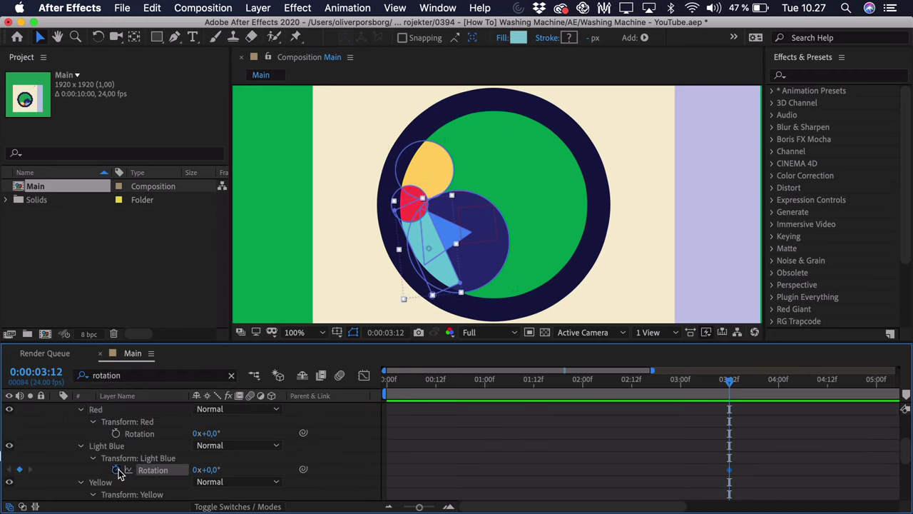
scroll(118, 473, down, 5)
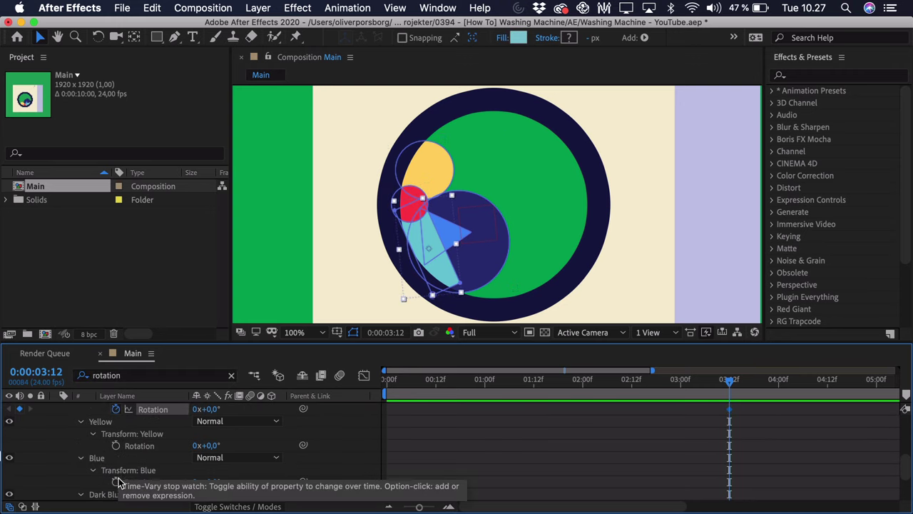
click(116, 481)
scroll(155, 445, down, 3)
scroll(155, 445, up, 10)
Reveal the keyframed properties of Shapes 2 and the Rotation null, and go to 0:00:03:22
key(u)
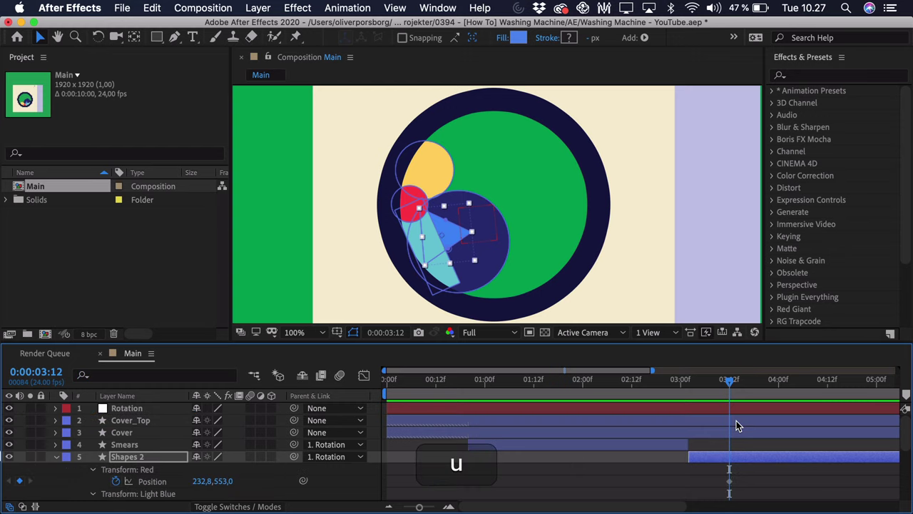
click(132, 408)
key(u)
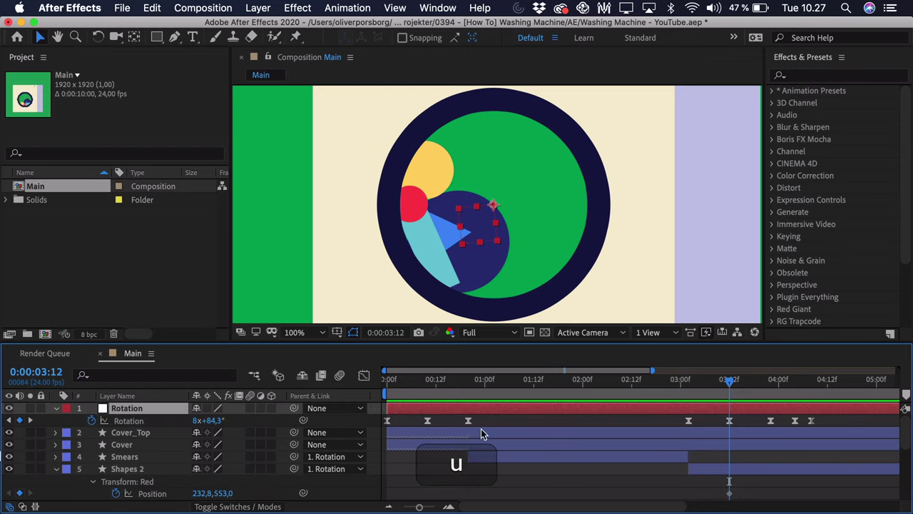
drag(738, 384, 770, 384)
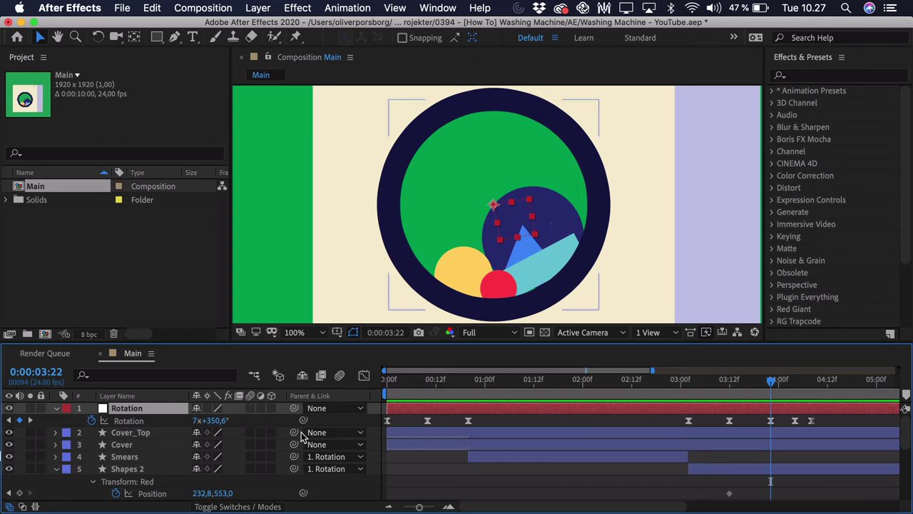
At 0:00:03:22, nudge the Dark Blue and Yellow shapes of Shapes 2 and move the Red shape to about 244,0, 551,9
click(122, 469)
scroll(520, 204, up, 2)
scroll(603, 190, down, 1)
click(603, 186)
drag(582, 194, 566, 180)
drag(583, 188, 596, 177)
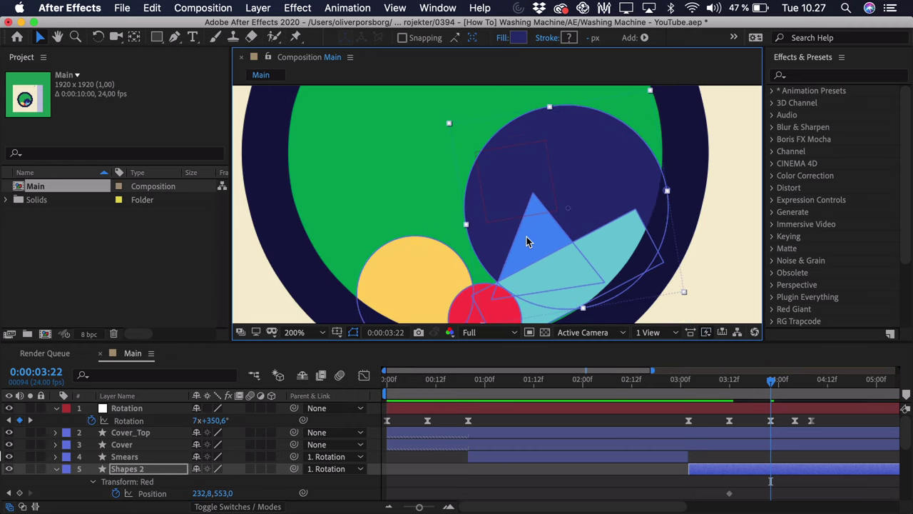
drag(400, 272, 412, 269)
drag(466, 226, 464, 186)
drag(479, 296, 490, 292)
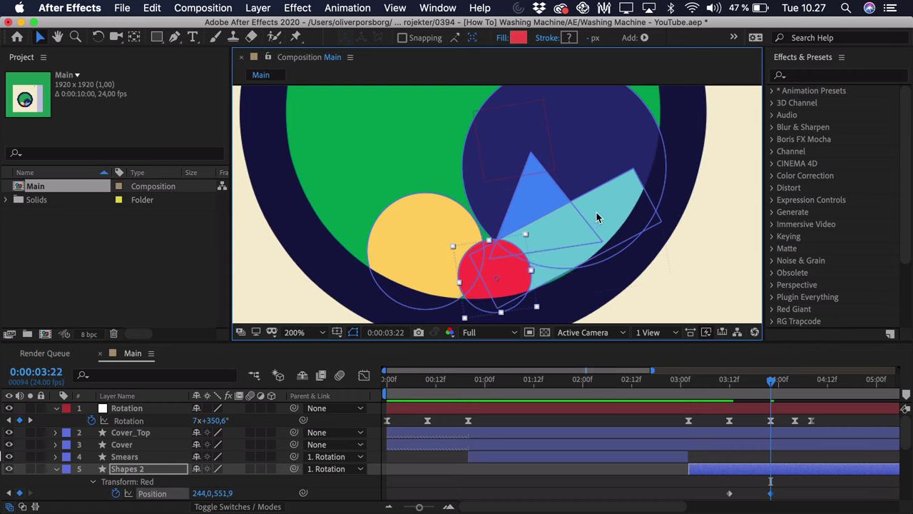
At 0:00:03:22, rotate the Light Blue and Blue shapes of Shapes 2 slightly and shift the Yellow circle closer to them
double_click(598, 218)
key(w)
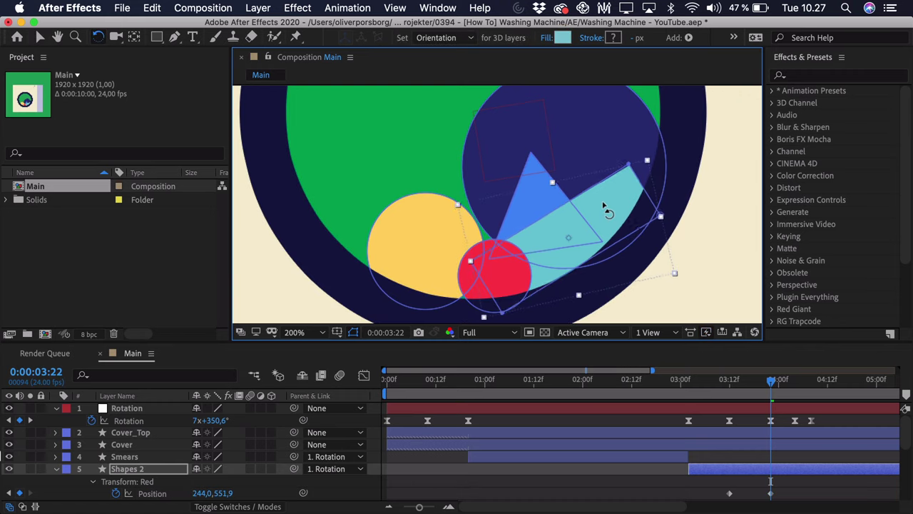
key(v)
double_click(529, 194)
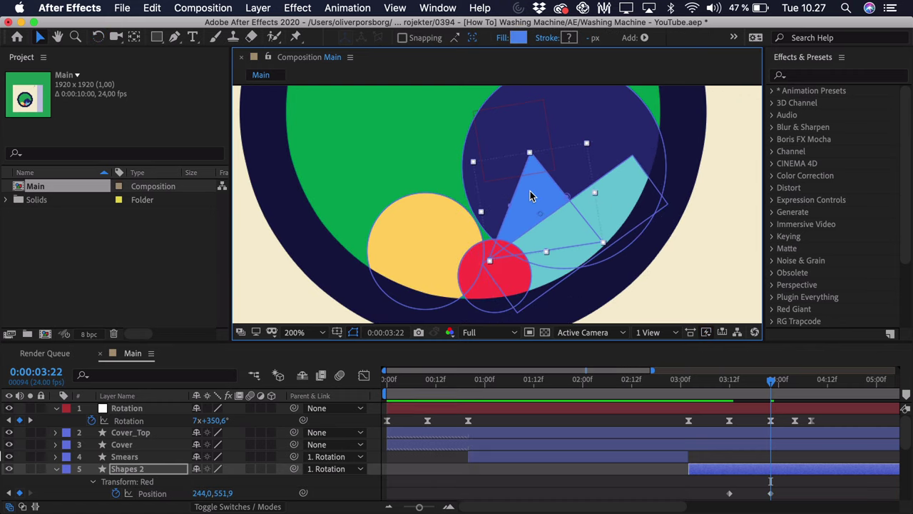
key(w)
drag(531, 193, 538, 189)
key(v)
double_click(429, 221)
drag(428, 221, 438, 221)
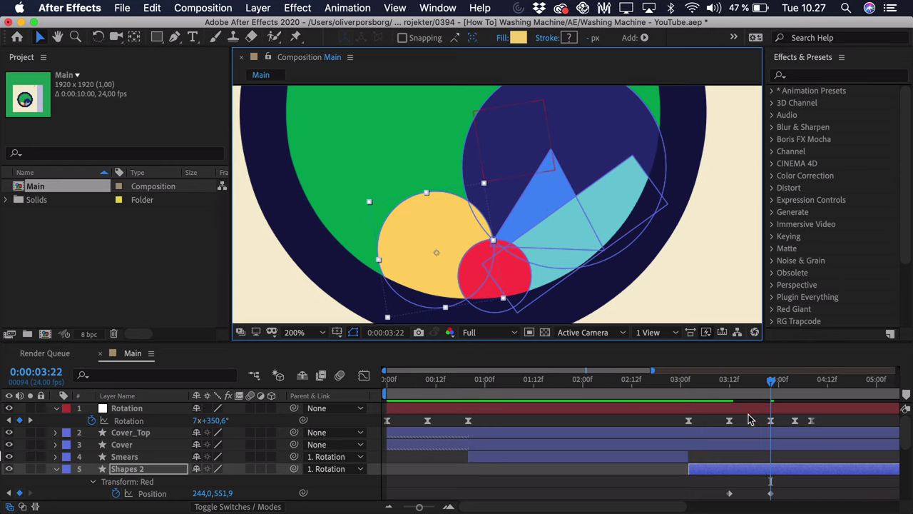
At 0:00:04:04, nudge the Dark Blue and Yellow circles of Shapes 2 and move the Red circle to about 236,9, 553,6
drag(771, 389, 795, 384)
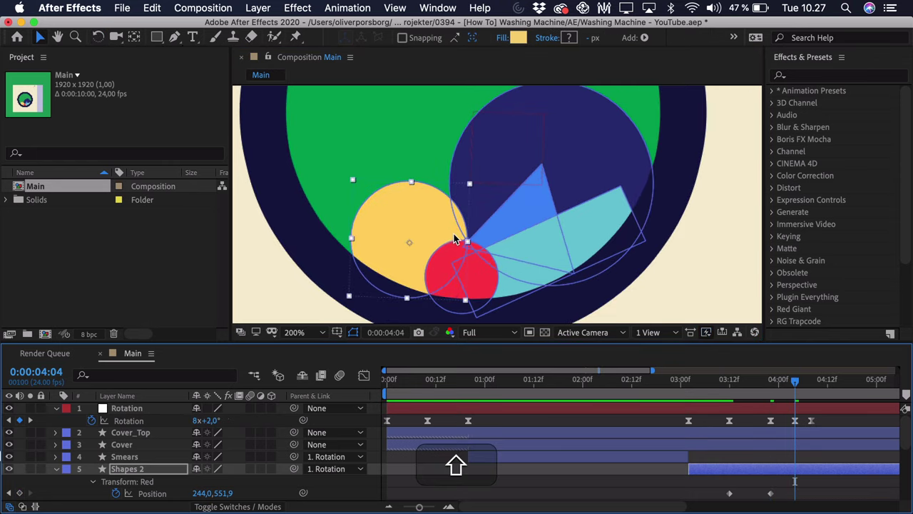
key(space)
drag(435, 212, 458, 222)
key(v)
click(634, 162)
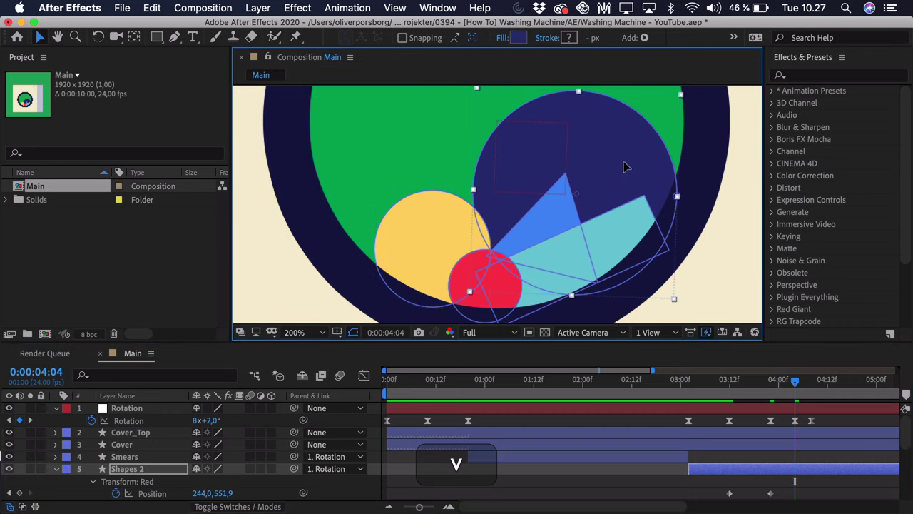
drag(625, 163, 604, 171)
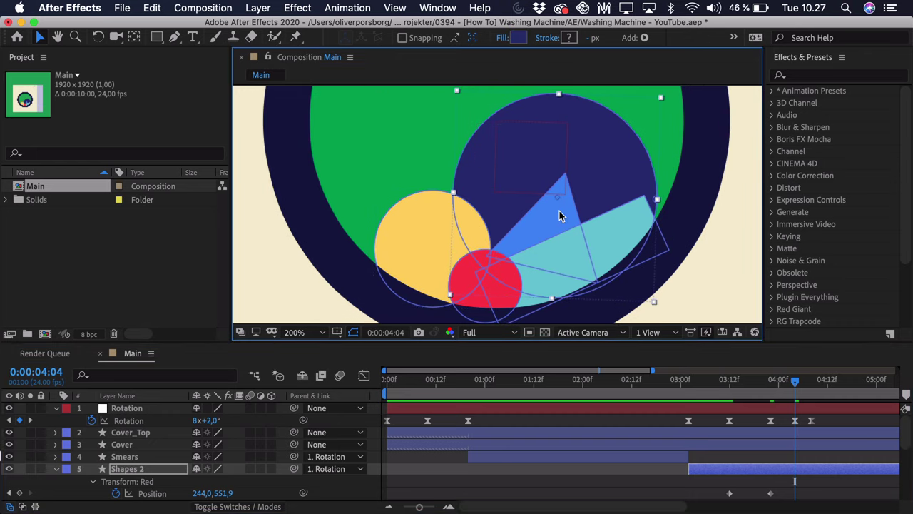
drag(414, 254, 403, 257)
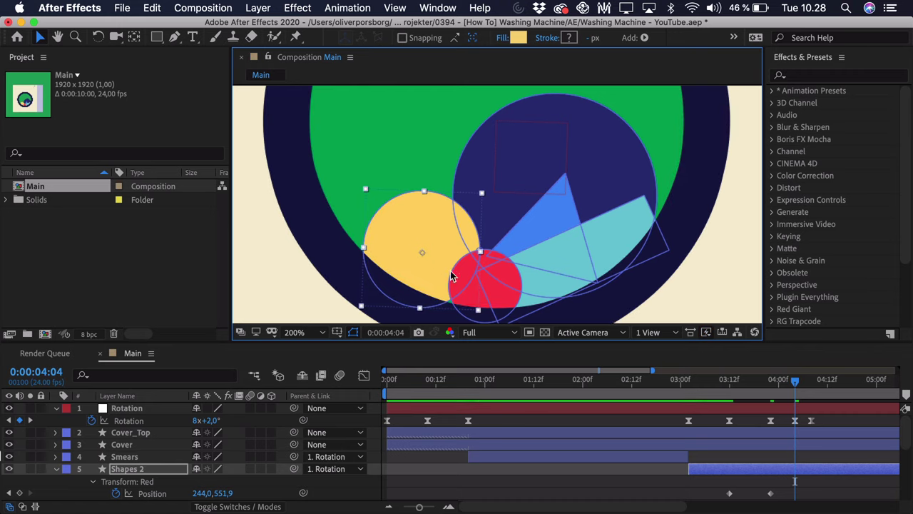
drag(468, 281, 460, 284)
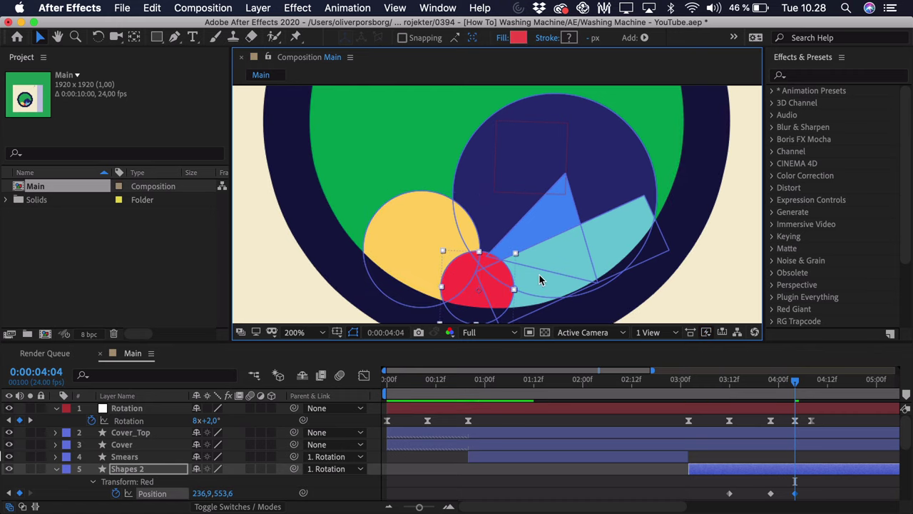
At 0:00:04:04, rotate the Light Blue rectangle and the Blue triangle of Shapes 2 slightly counterclockwise
key(w)
drag(637, 227, 624, 224)
key(v)
click(524, 228)
key(w)
drag(554, 216, 535, 217)
key(v)
scroll(552, 201, down, 1)
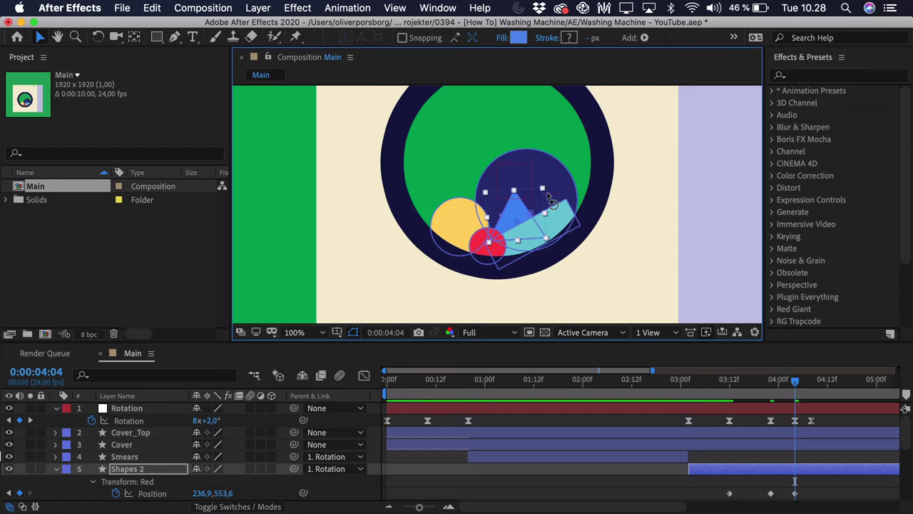
Apply Easy Ease to all position and rotation keyframes of the shapes in Shapes 2
drag(823, 488, 703, 489)
key(F9)
scroll(708, 469, up, 5)
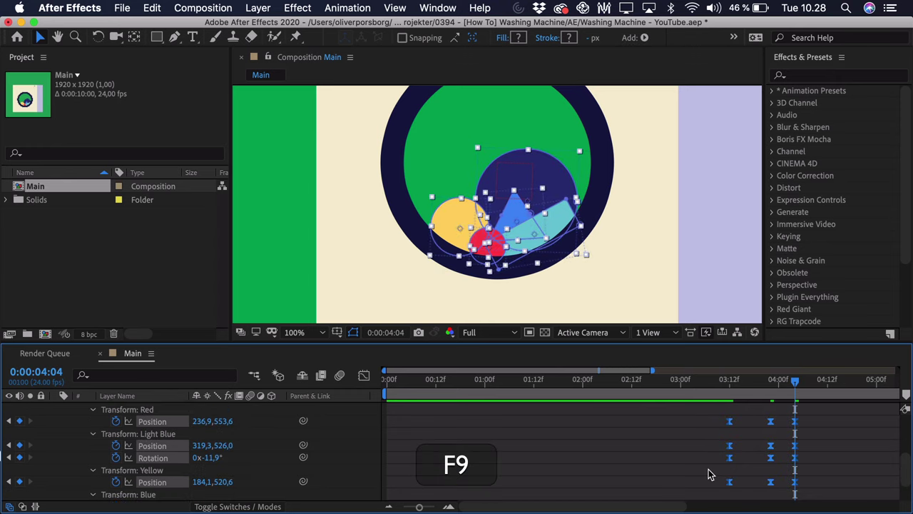
scroll(732, 428, up, 1)
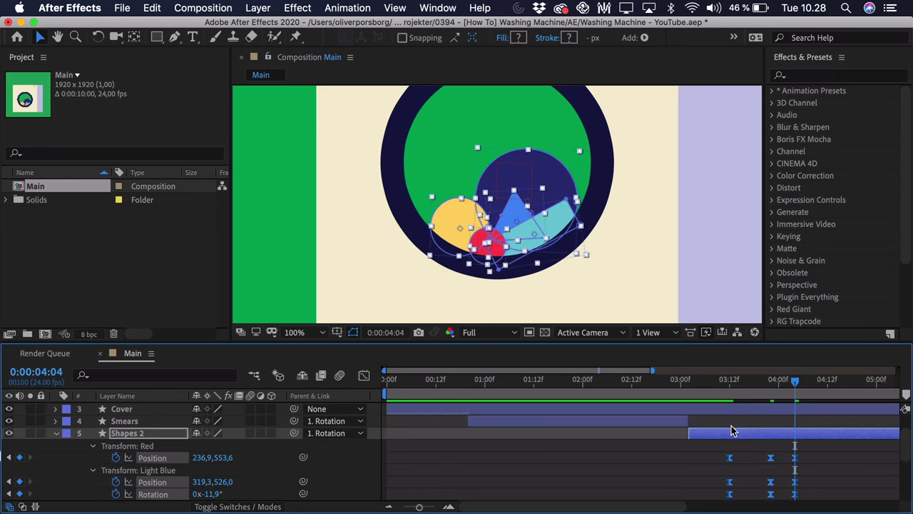
Shift the selected Shapes 2 keyframes two frames later and preview the animation from 0:00:03:12
key(alt)
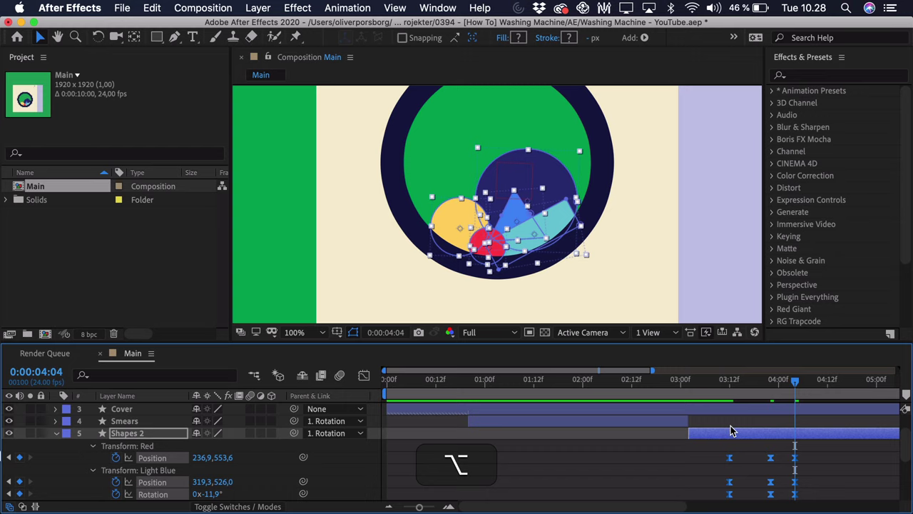
key(alt+Right)
key(alt+Right)
click(728, 380)
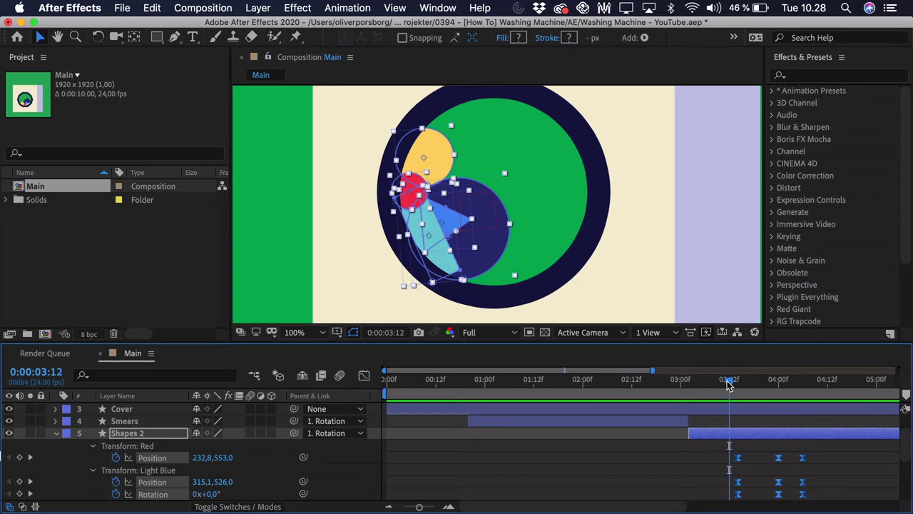
key(space)
key(space)
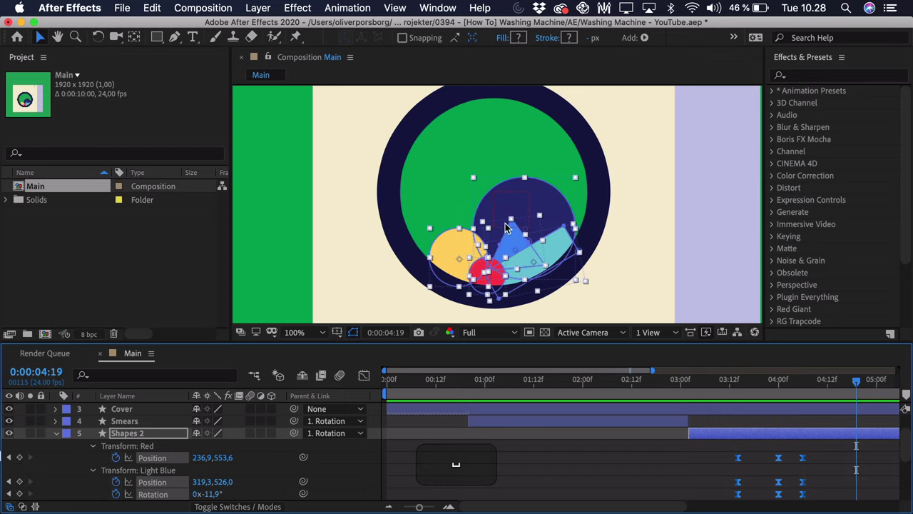
Stagger the final Shapes 2 keyframes: Red and Dark Blue two frames later, Yellow one frame later, Light Blue one frame earlier, and preview from 0:00:03:09
click(869, 478)
scroll(867, 482, down, 1)
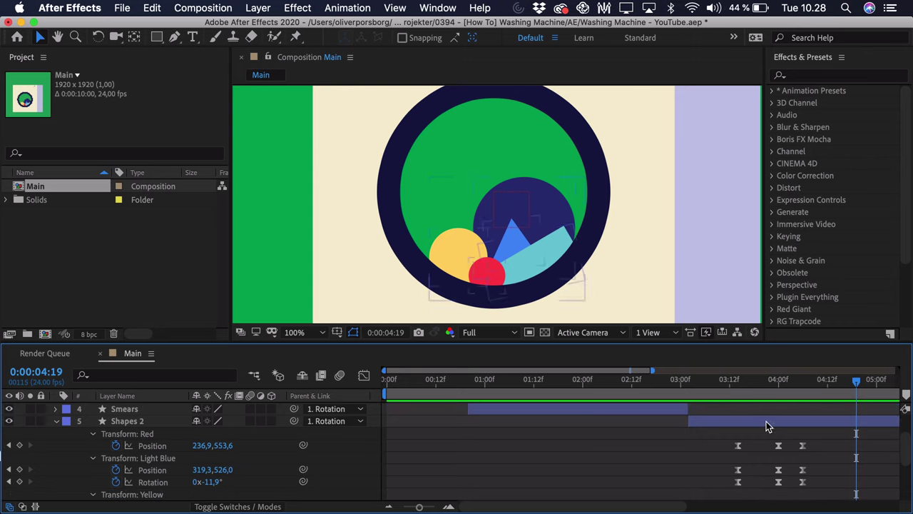
drag(803, 446, 811, 446)
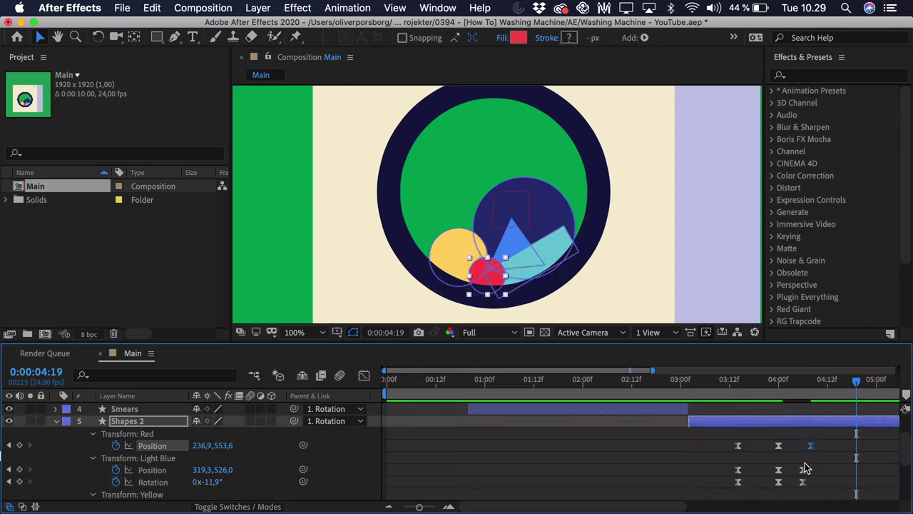
click(800, 469)
click(805, 482)
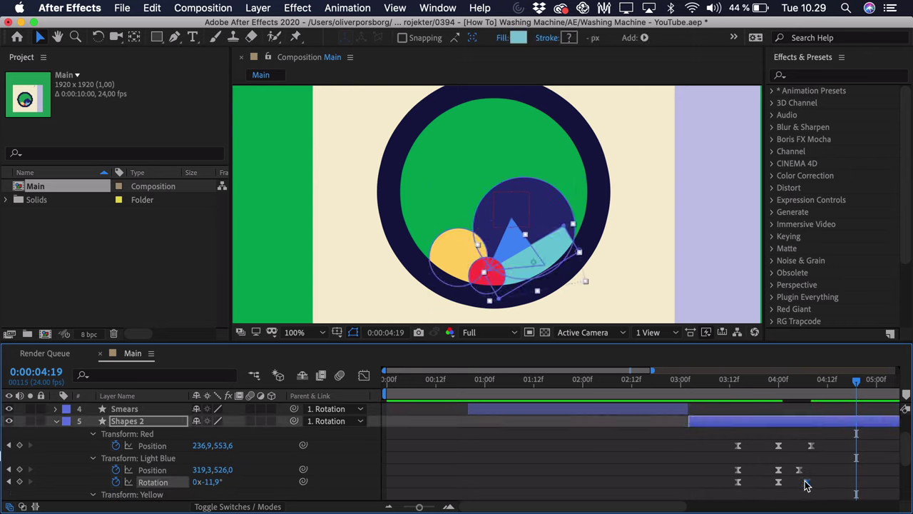
drag(811, 483, 806, 483)
scroll(814, 477, down, 1)
scroll(807, 484, down, 2)
scroll(807, 485, down, 4)
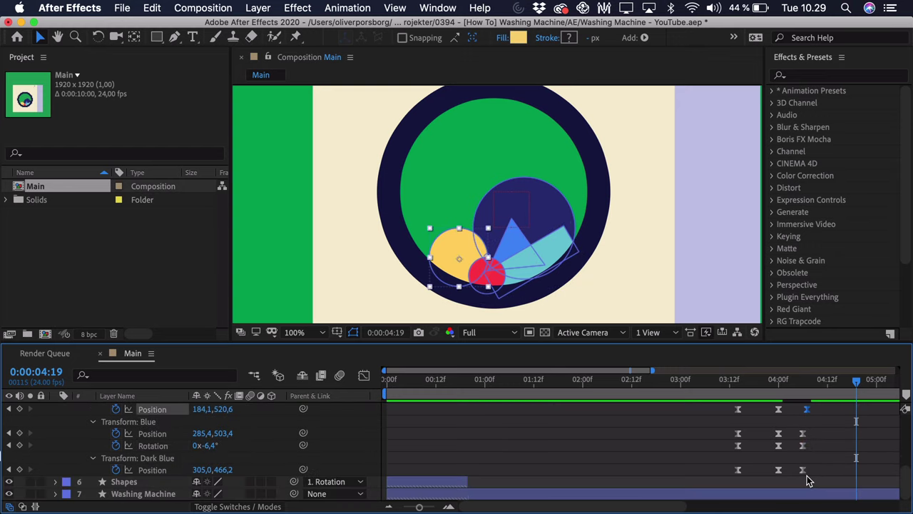
click(809, 469)
click(718, 385)
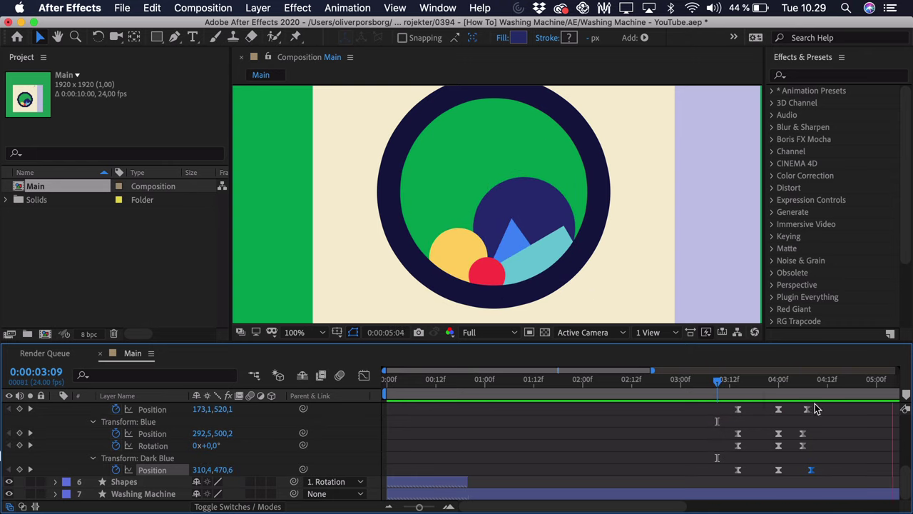
key(space)
Move the final position keyframes of the Red, Yellow and Dark Blue shapes one frame earlier
scroll(811, 428, up, 4)
click(547, 445)
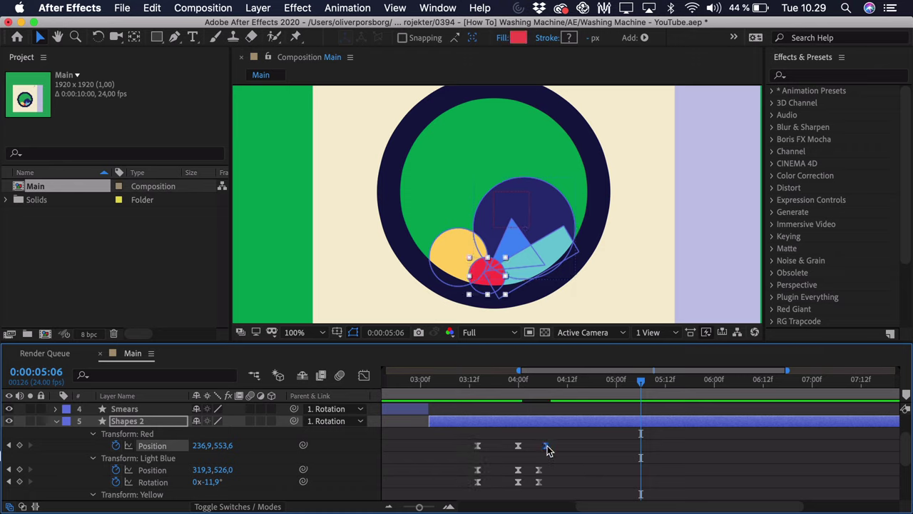
scroll(547, 452, down, 2)
click(543, 469)
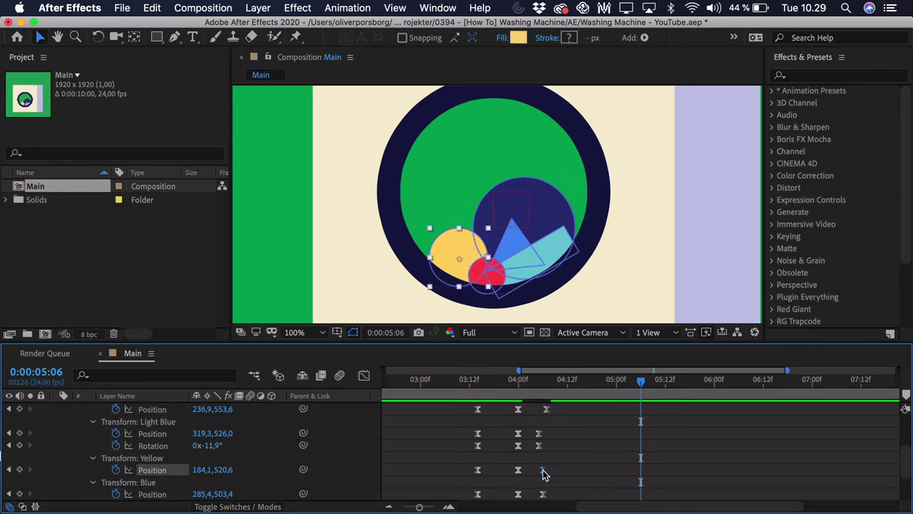
scroll(510, 464, down, 1)
scroll(557, 485, down, 3)
click(550, 482)
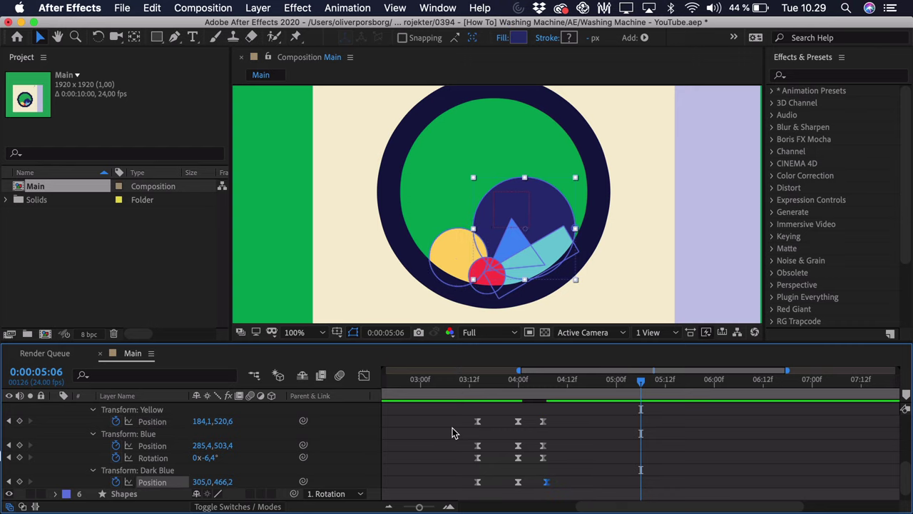
Collapse the Shapes 2 layer and go to the Rotation null's last keyframe at 0:00:04:08
scroll(452, 428, up, 10)
click(57, 469)
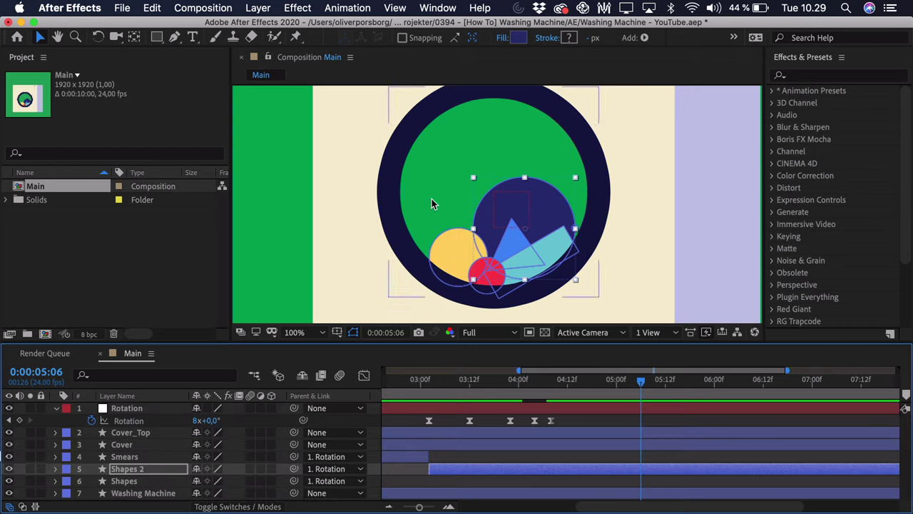
key(comma)
key(j)
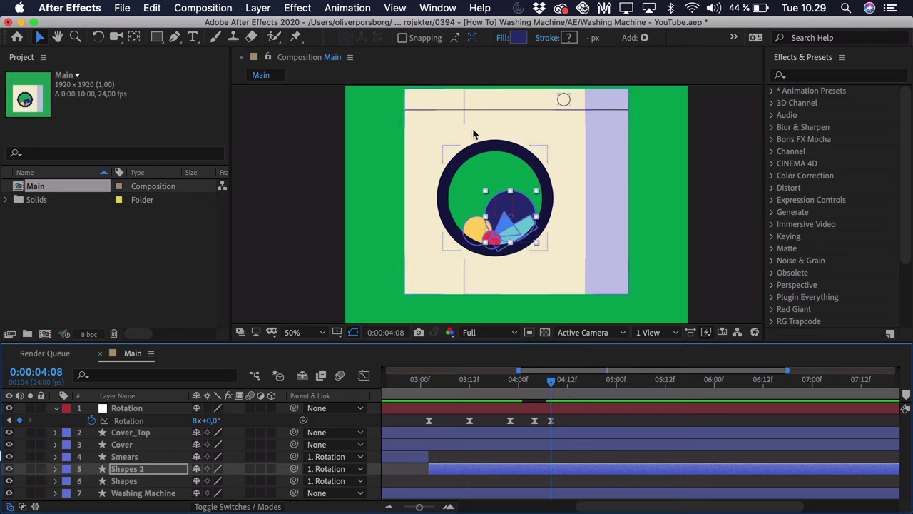
Move the Cover_Top layer's anchor point to the left edge of its ring and make it a 3D layer
click(456, 157)
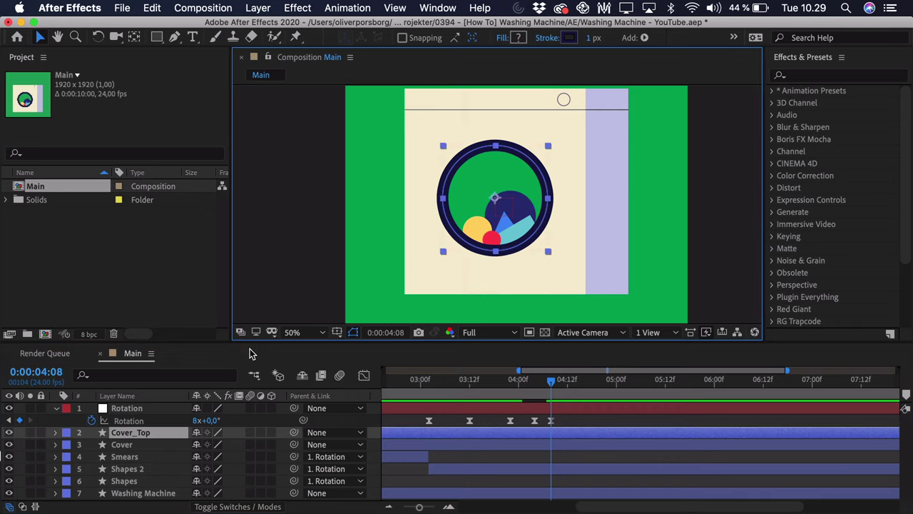
key(period)
drag(482, 167, 533, 201)
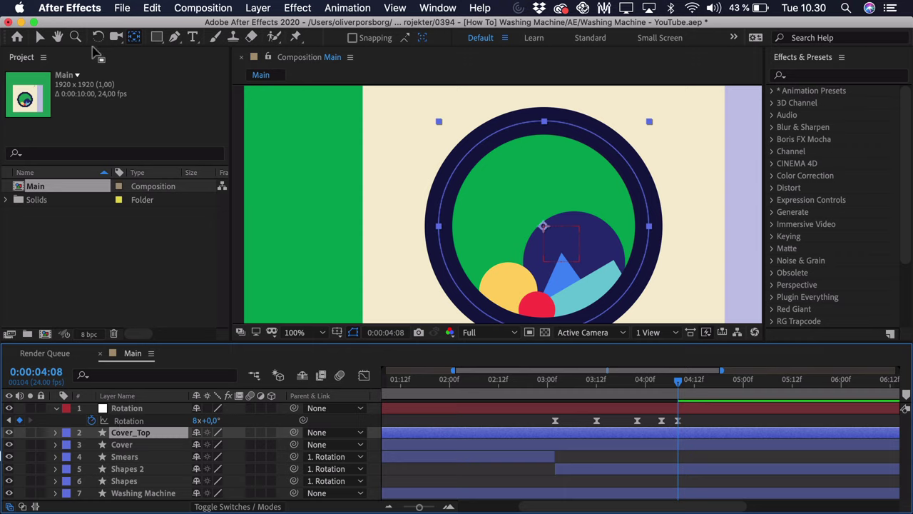
drag(544, 227, 438, 229)
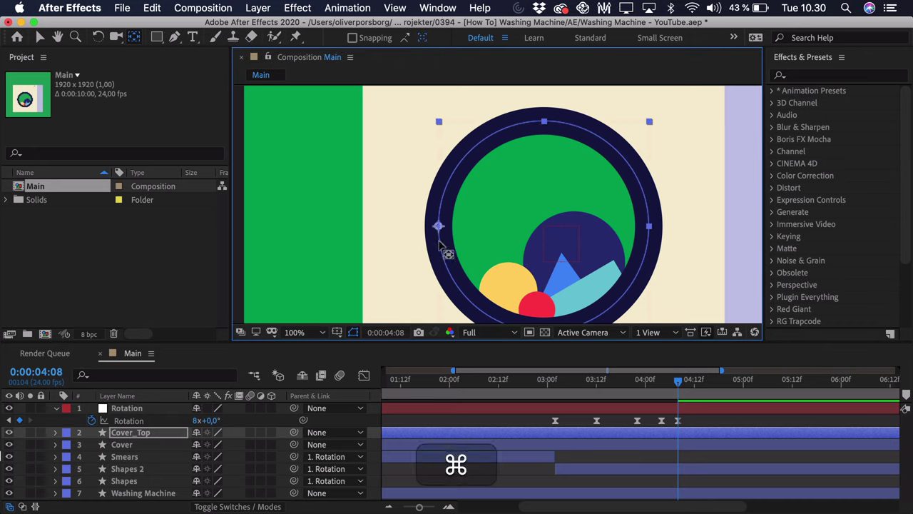
click(272, 432)
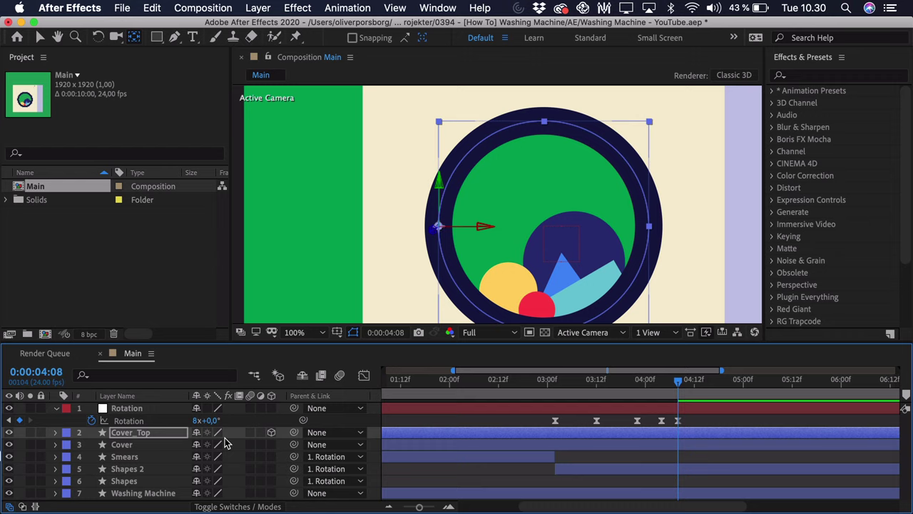
Reveal Cover_Top's rotation properties and try swinging the door ring open with Y Rotation
click(124, 434)
key(r)
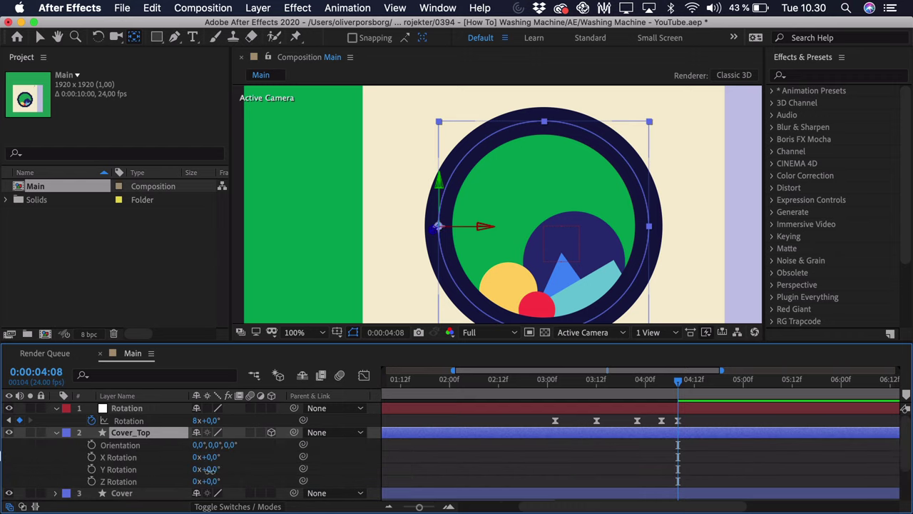
drag(202, 471, 269, 467)
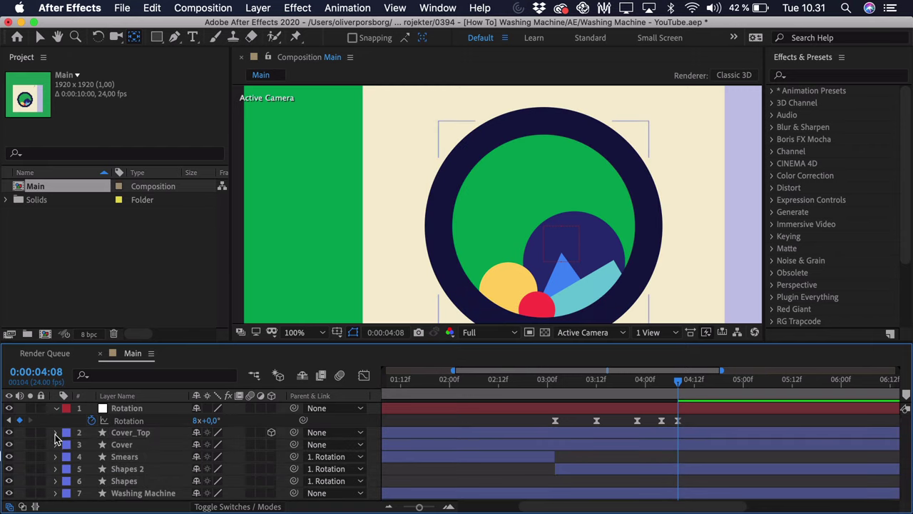
Expand Stroke 1 in Group 1 of Cover_Top and set its Stroke Width to 1
click(55, 432)
click(68, 445)
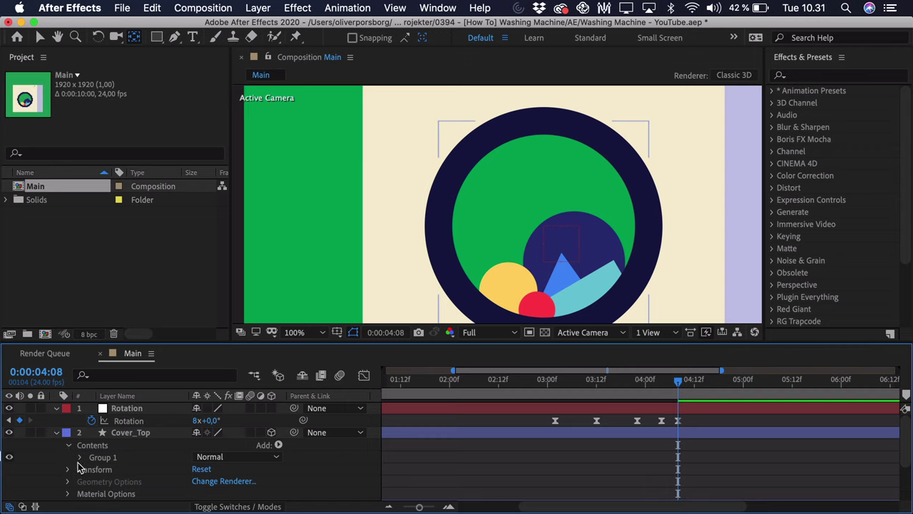
click(79, 458)
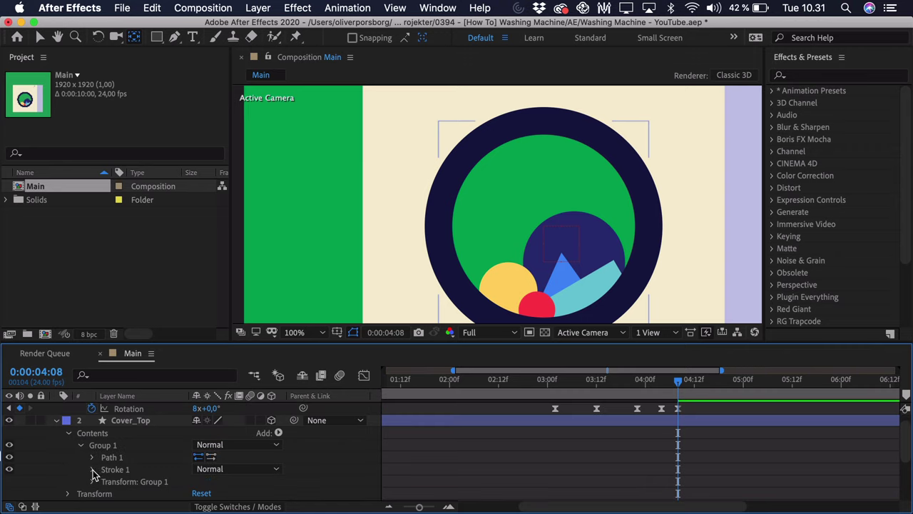
click(92, 469)
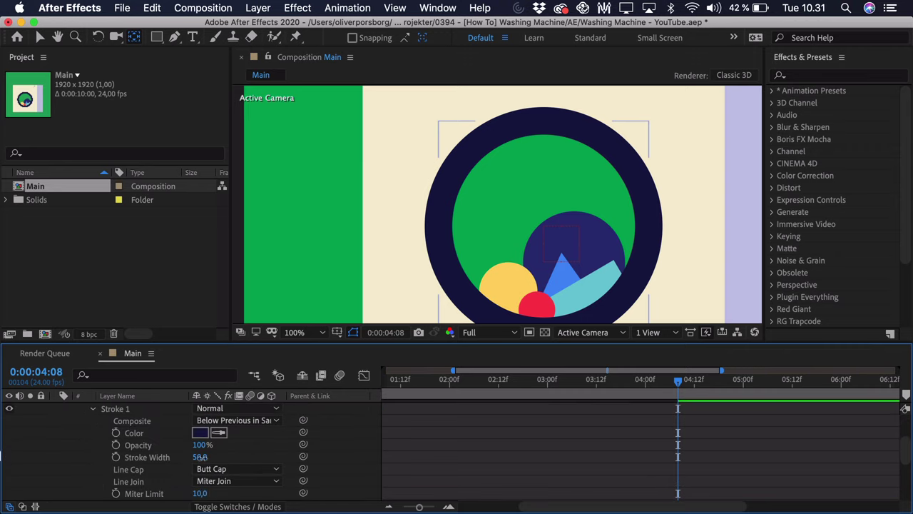
text(1)
key(Return)
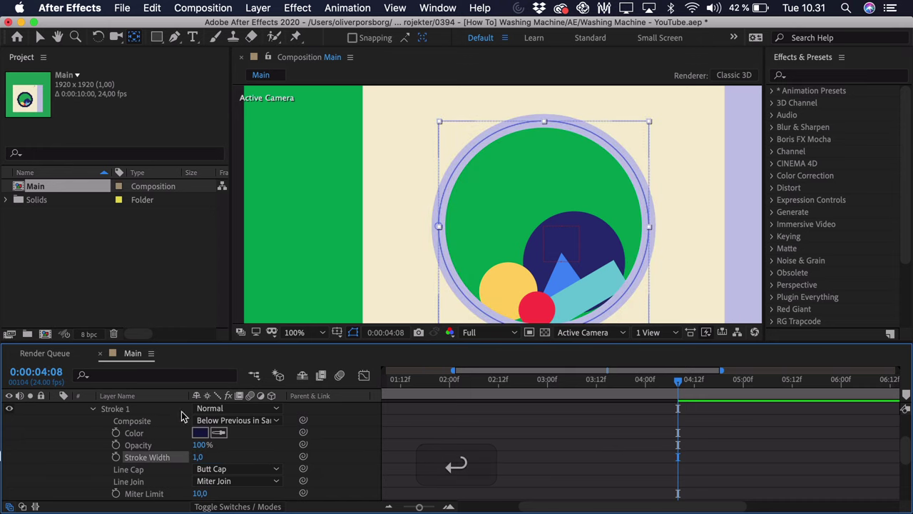
Add a Stroke layer style to Cover_Top and expand its settings
click(255, 7)
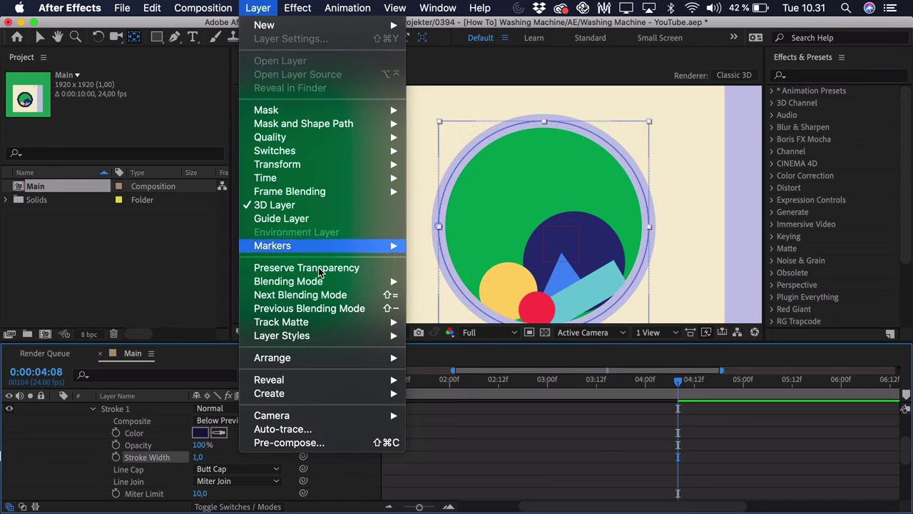
mouse_move(337, 341)
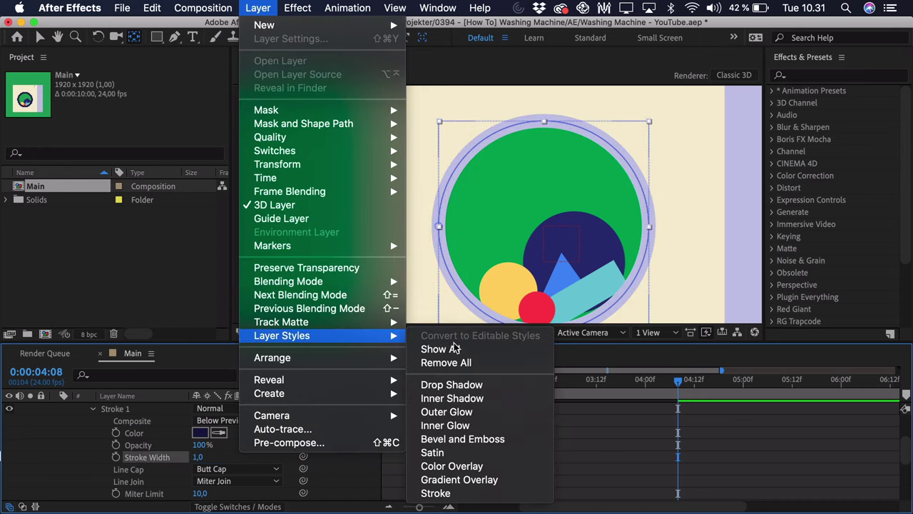
click(435, 493)
scroll(170, 456, down, 1)
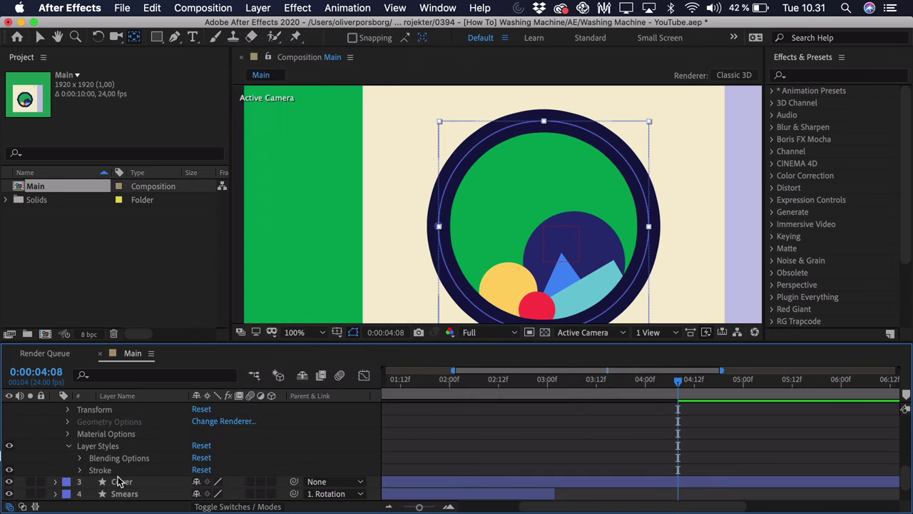
click(80, 471)
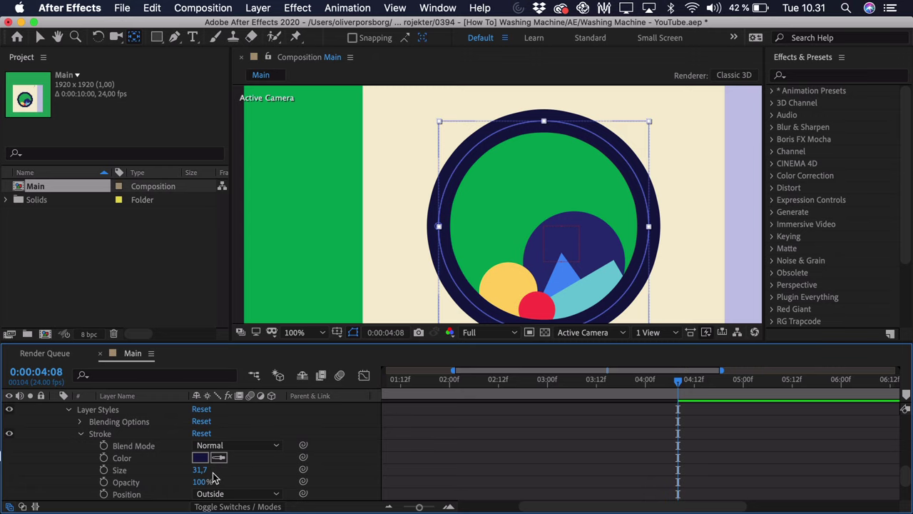
Set the Size of Cover_Top's Stroke layer style to 33,7
drag(200, 470, 215, 469)
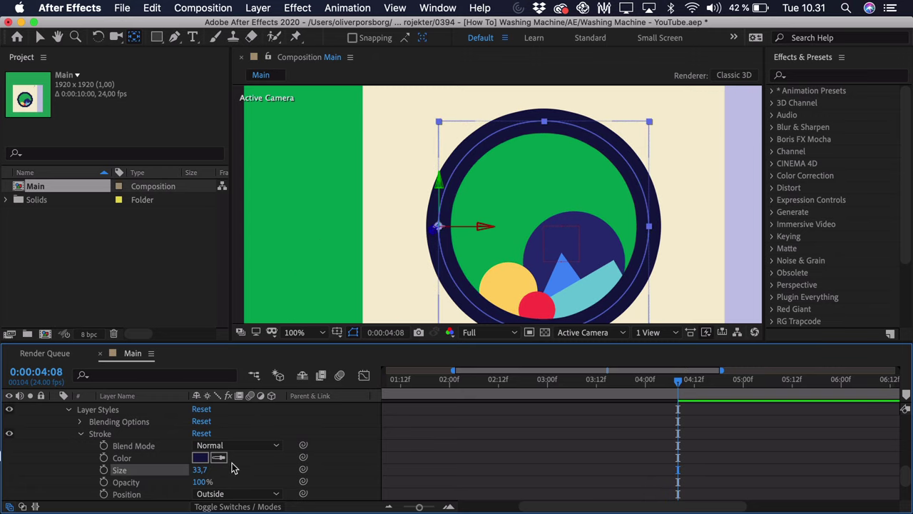
scroll(200, 457, down, 1)
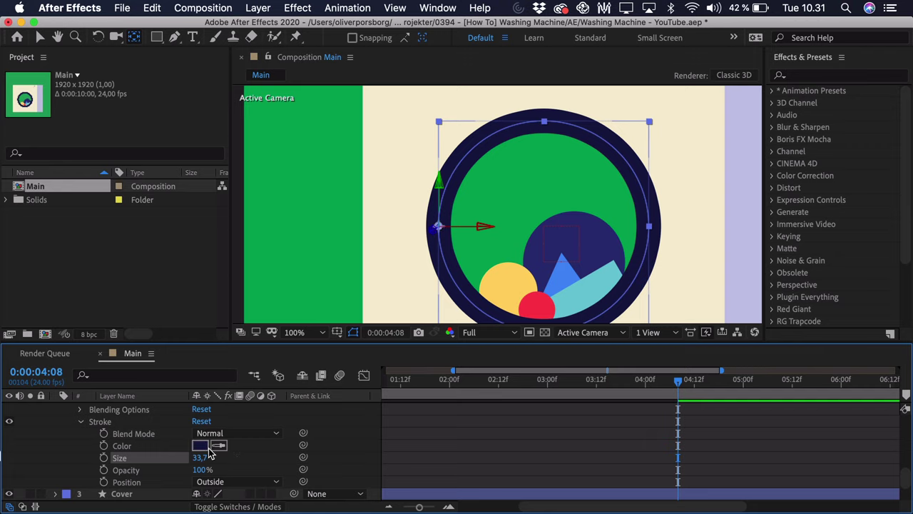
scroll(218, 450, down, 5)
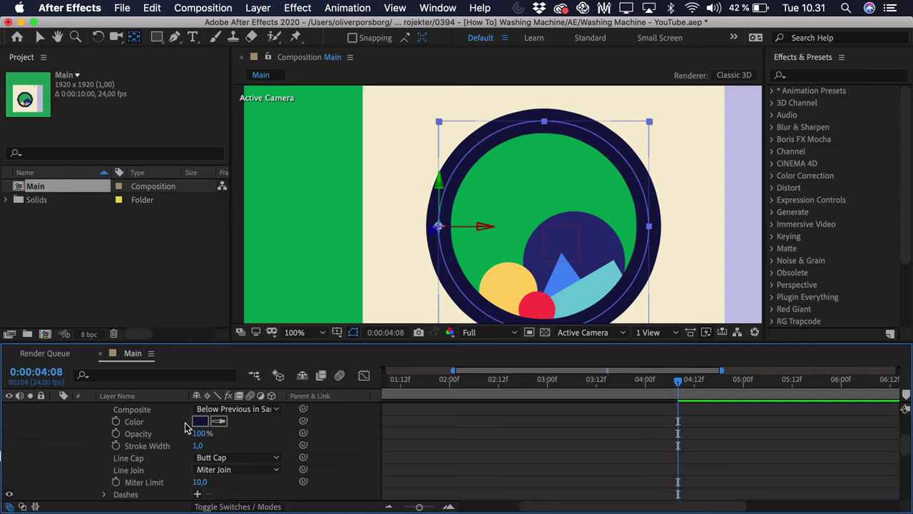
scroll(202, 428, up, 3)
scroll(171, 450, down, 4)
scroll(150, 458, up, 10)
scroll(179, 479, down, 1)
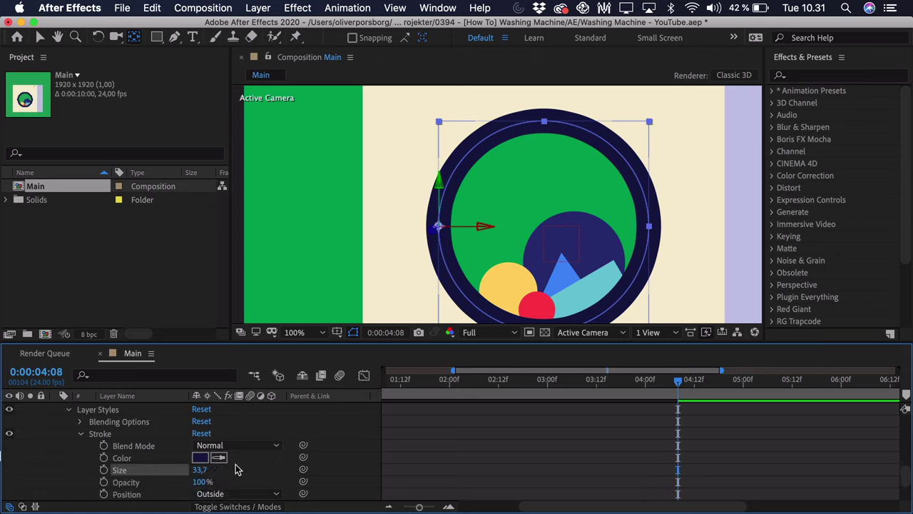
scroll(237, 469, up, 1)
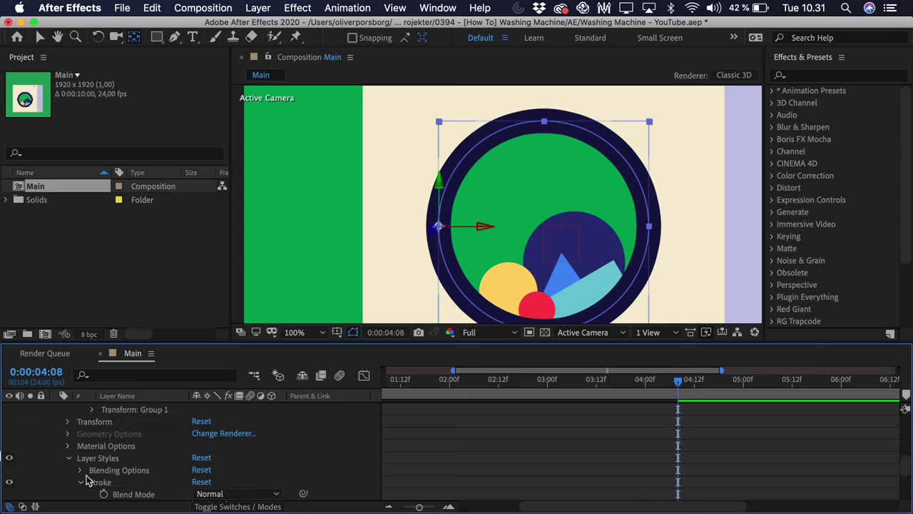
scroll(130, 437, up, 5)
Keyframe Cover_Top's Y Rotation at 0° on 0:00:04:00 and at 124° on 0:00:04:14 so the door swings open
key(r)
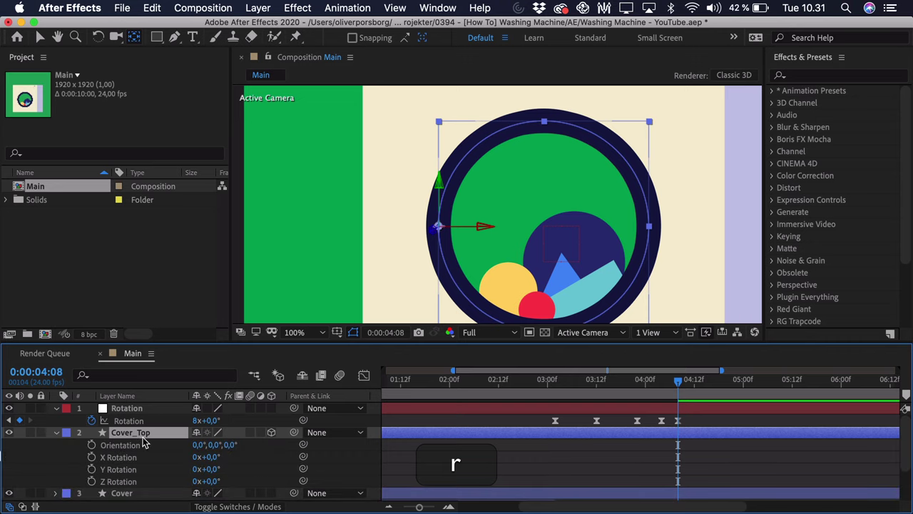
key(comma)
key(comma)
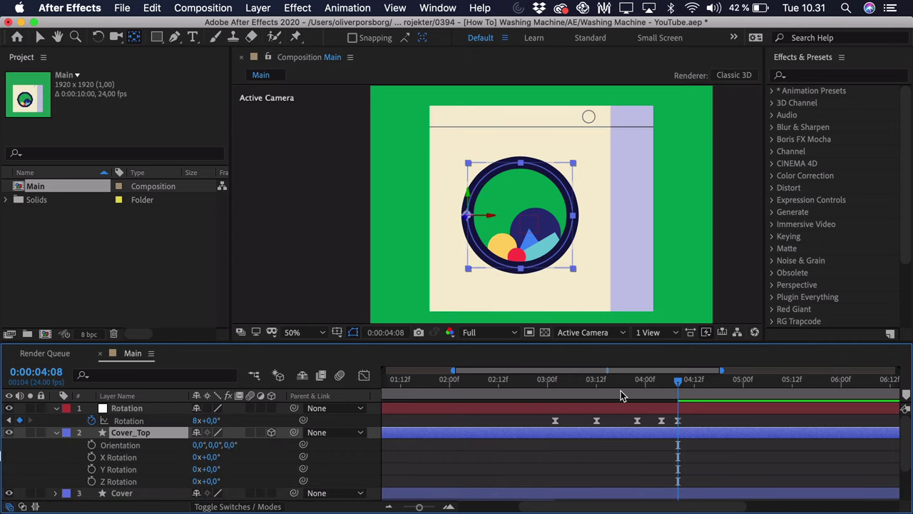
drag(620, 397, 646, 396)
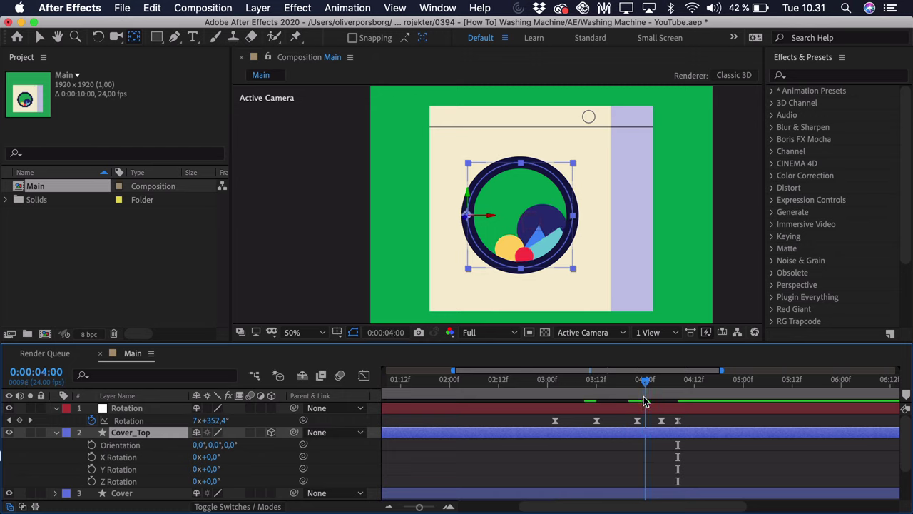
click(92, 469)
drag(663, 385, 702, 386)
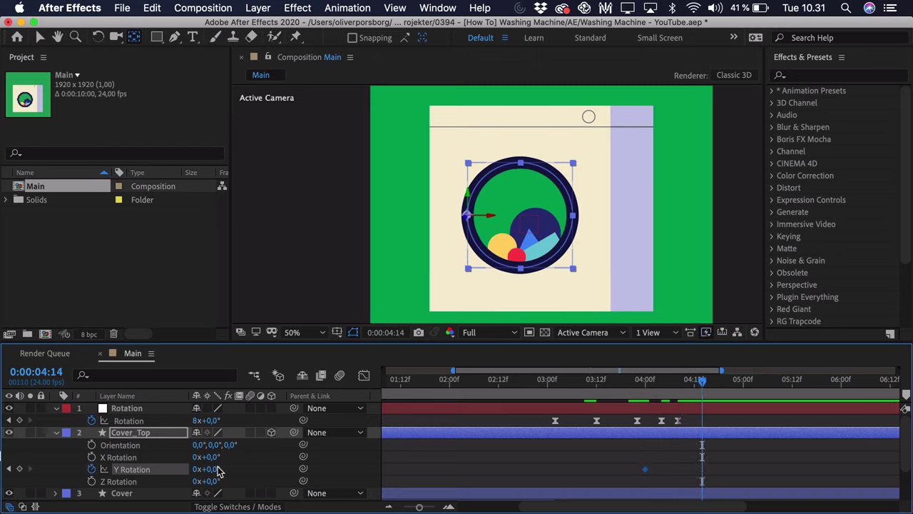
drag(218, 471, 302, 468)
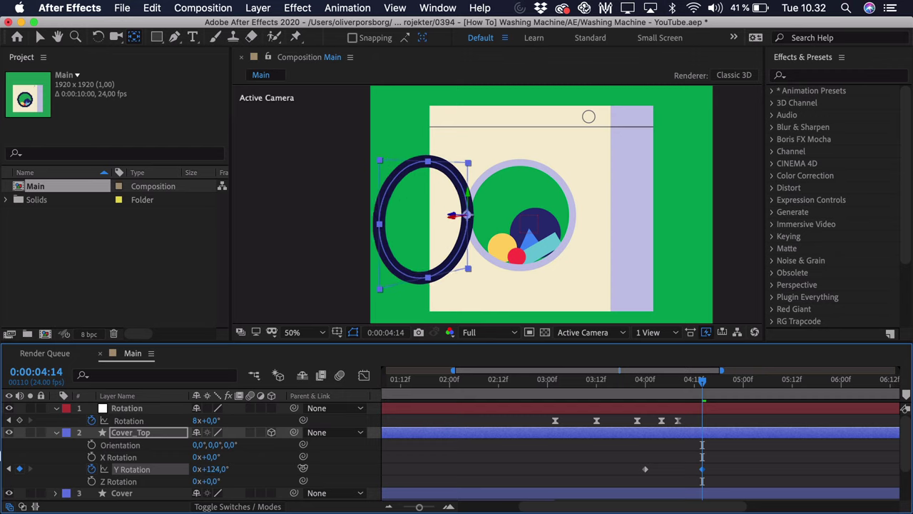
Add a settling Y Rotation keyframe of 113° at 0:00:04:20 and apply Easy Ease to all three door keyframes
drag(706, 379, 726, 379)
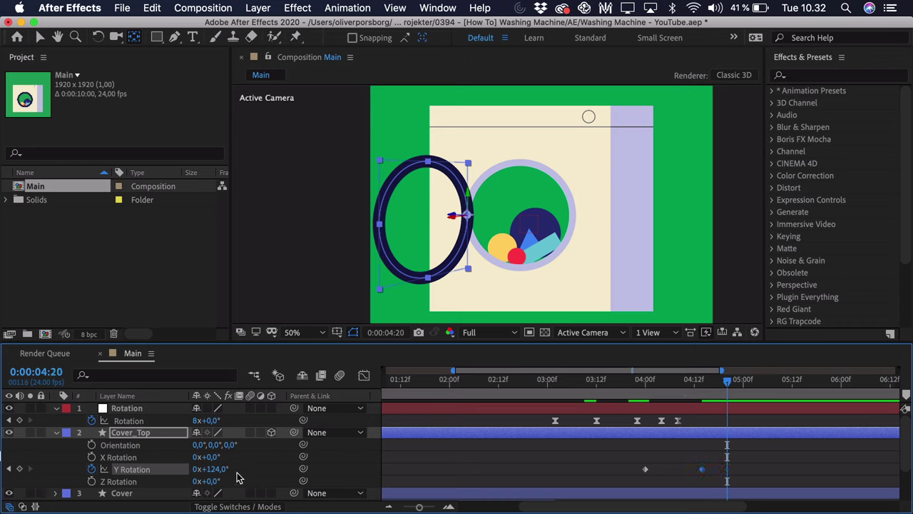
drag(211, 469, 202, 469)
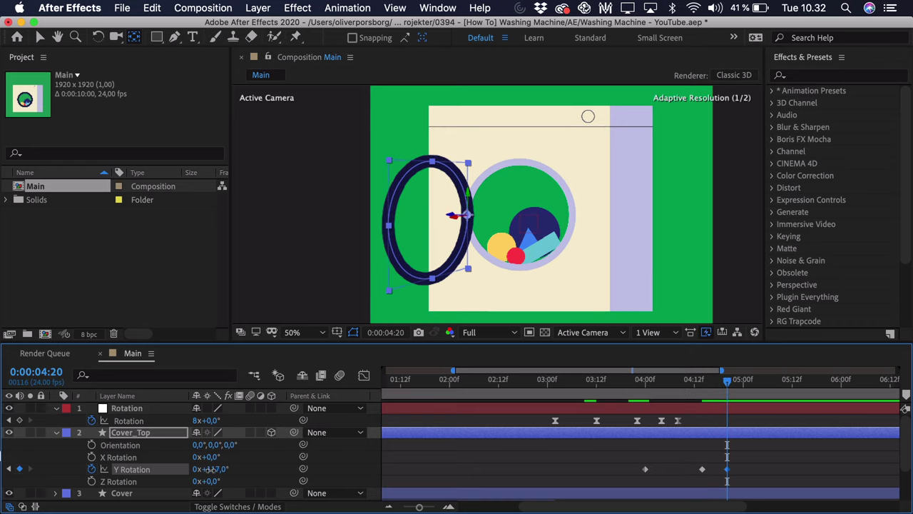
drag(761, 462, 612, 473)
key(F9)
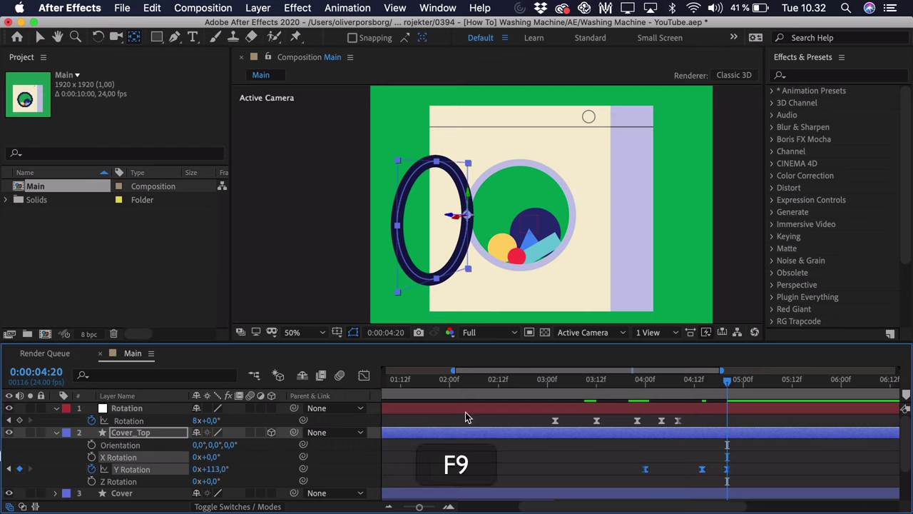
Lengthen the easing handles on Cover_Top's Y Rotation curve in the graph editor and play back the door opening
click(364, 375)
drag(428, 508, 431, 508)
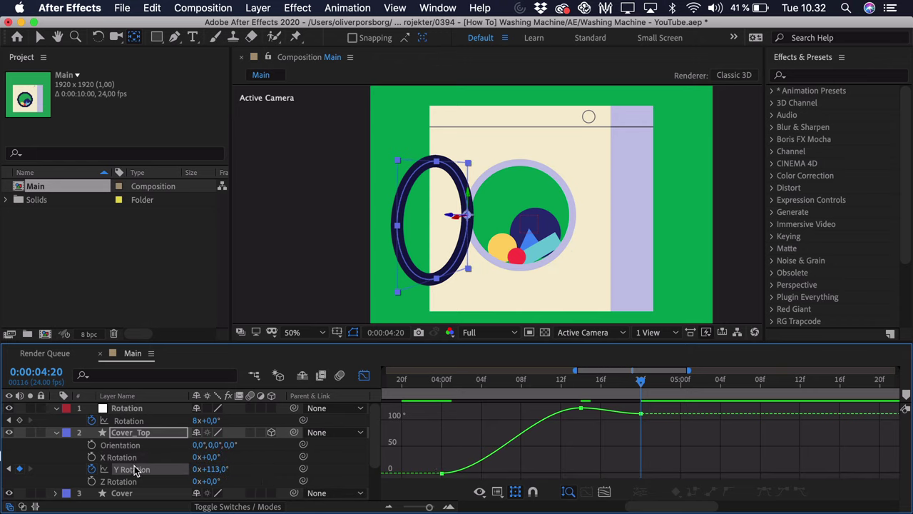
drag(442, 461, 523, 474)
drag(535, 409, 507, 411)
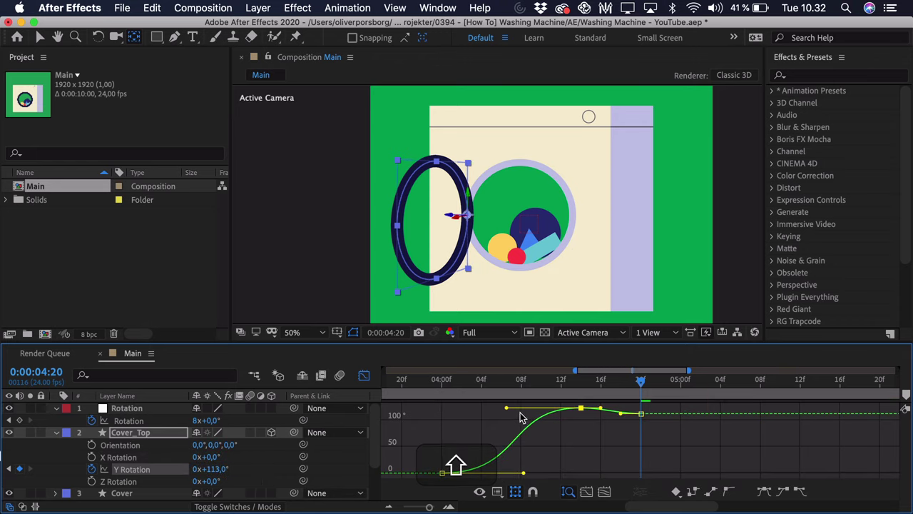
drag(601, 409, 606, 409)
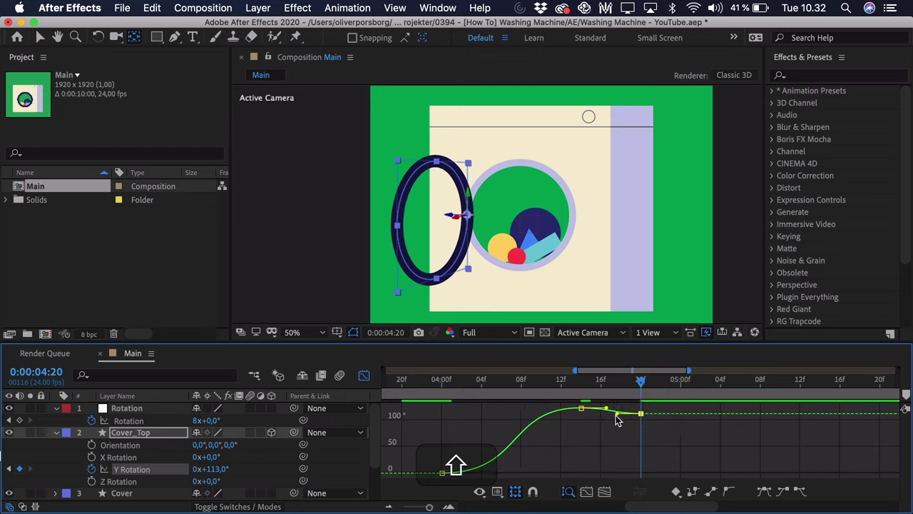
click(442, 473)
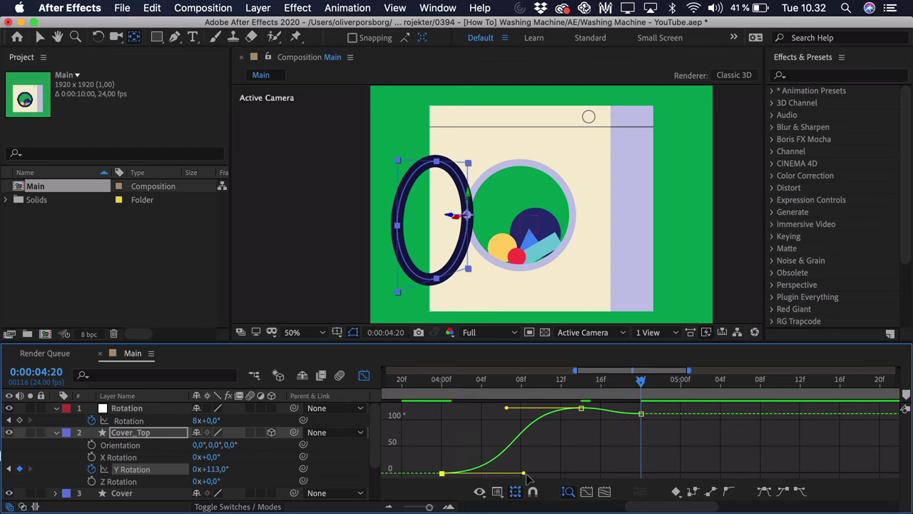
click(364, 375)
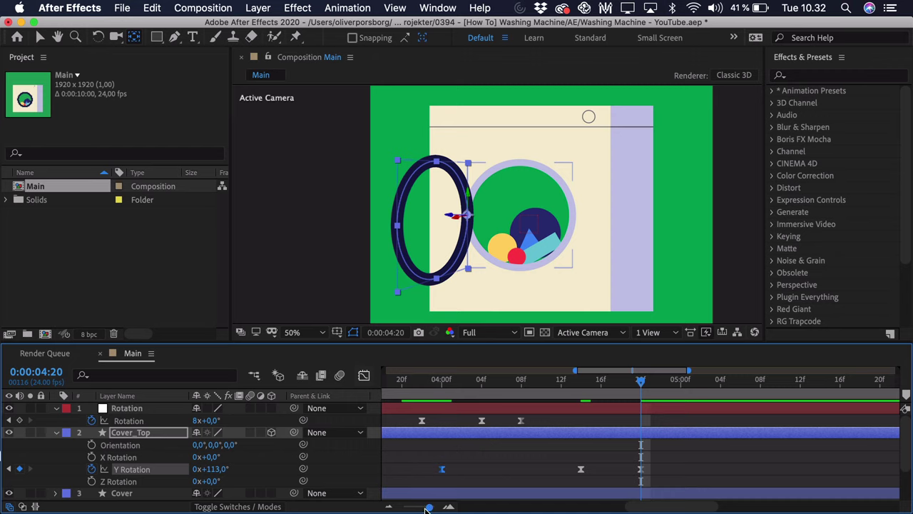
key(minus)
click(515, 379)
key(space)
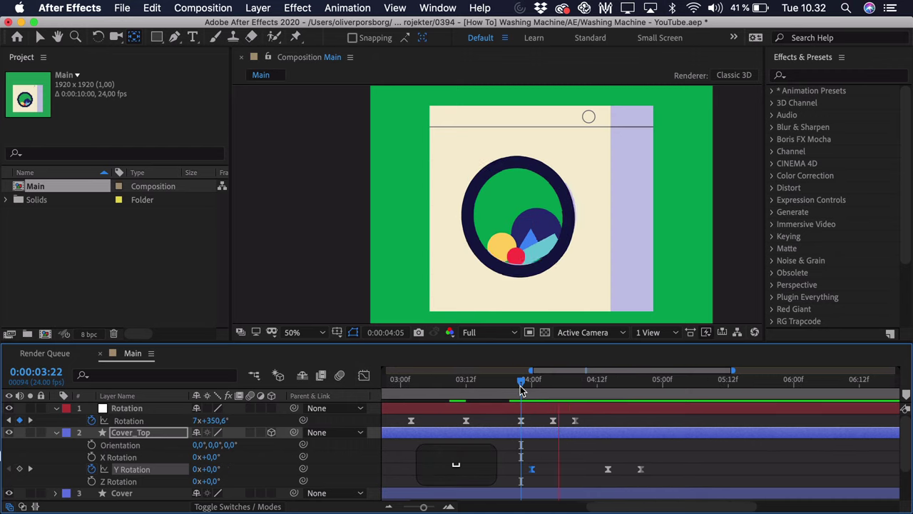
key(space)
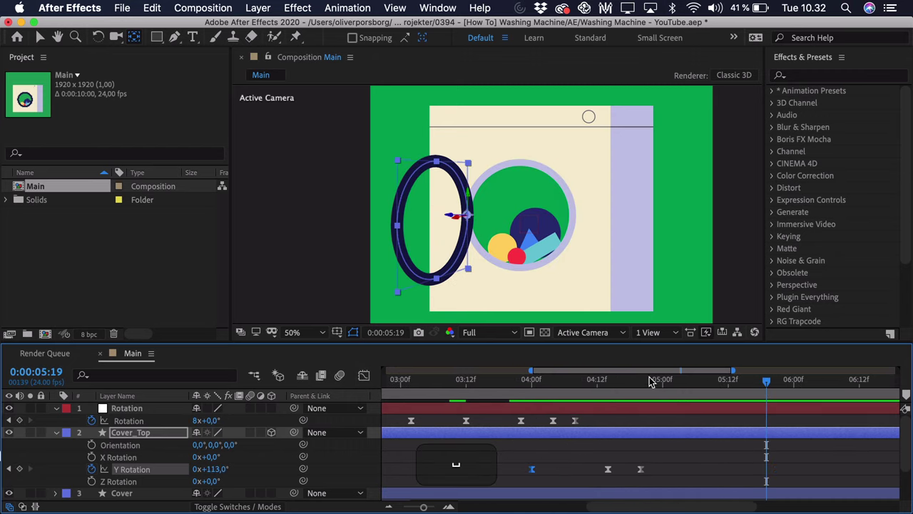
Lower the overshoot keyframe at 0:00:04:14 on Cover_Top's Y Rotation graph and play back the swing
shift+click(639, 385)
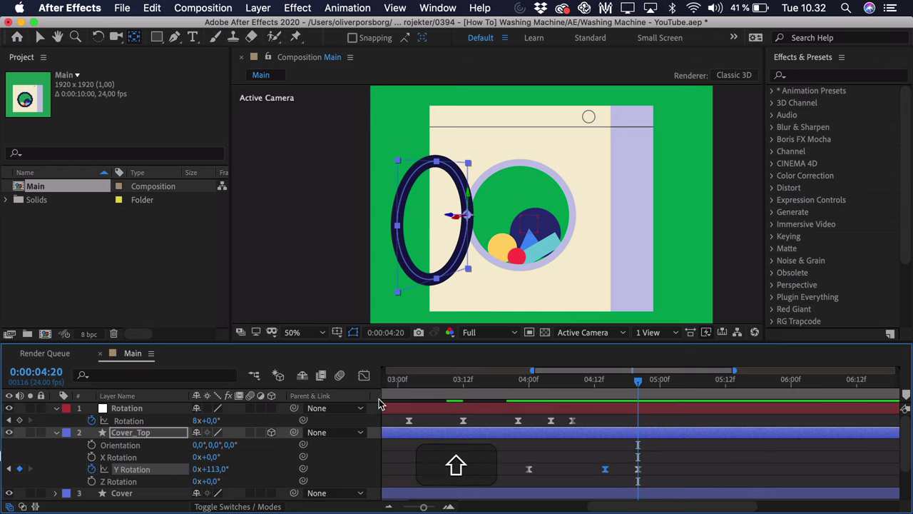
click(364, 376)
drag(424, 506, 433, 507)
drag(519, 408, 519, 415)
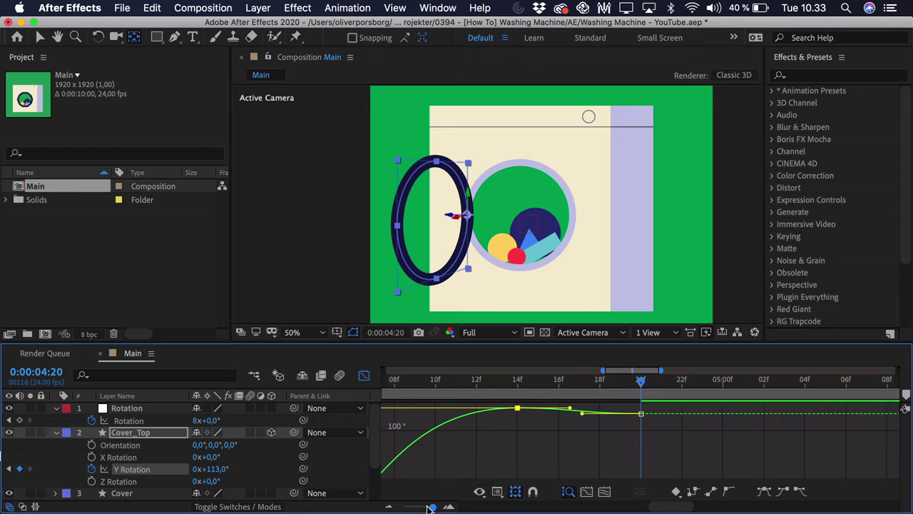
drag(430, 508, 424, 507)
click(497, 391)
key(space)
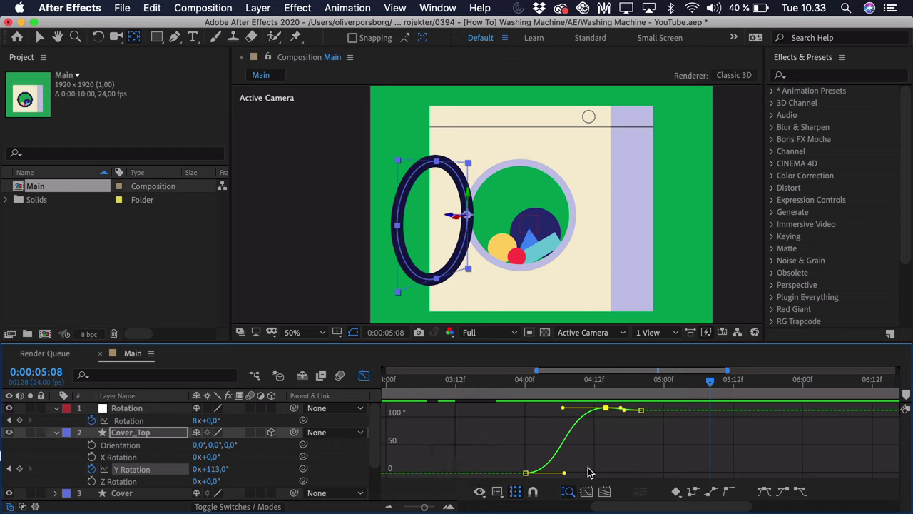
Steepen the rise of the door's Y Rotation curve, shift its keyframes about three frames earlier and preview the result
mouse_move(581, 464)
mouse_down()
mouse_move(502, 491)
mouse_move(583, 473)
mouse_up()
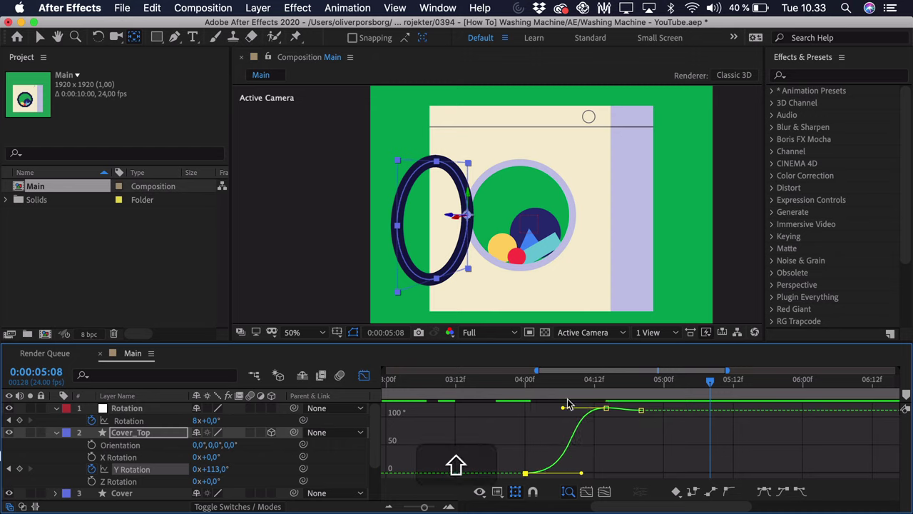
drag(563, 409, 579, 410)
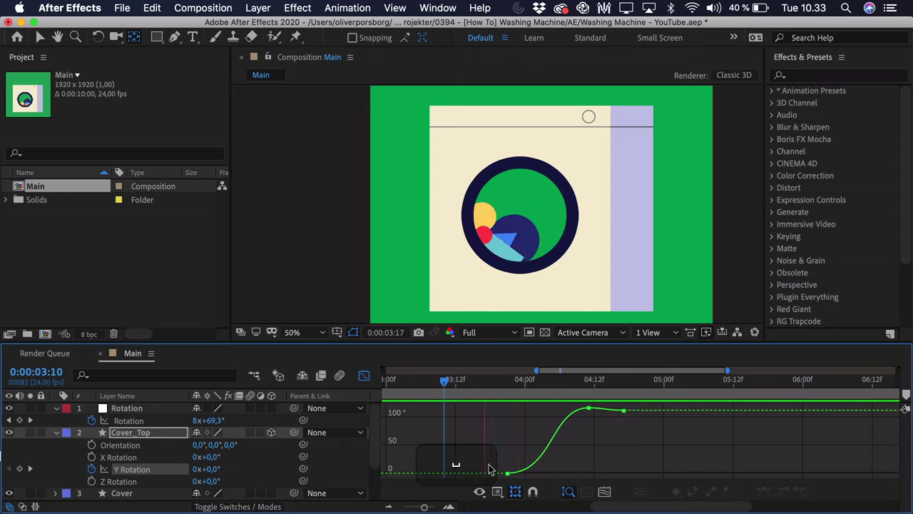
key(space)
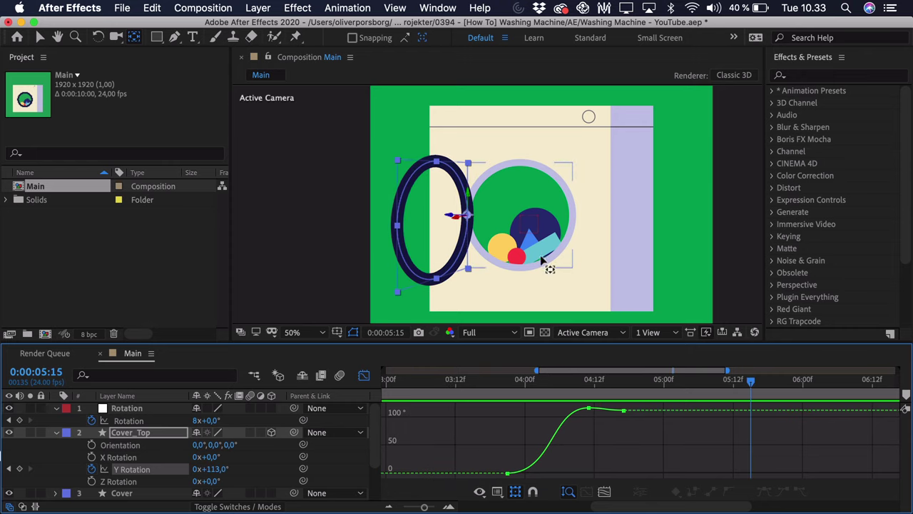
click(364, 375)
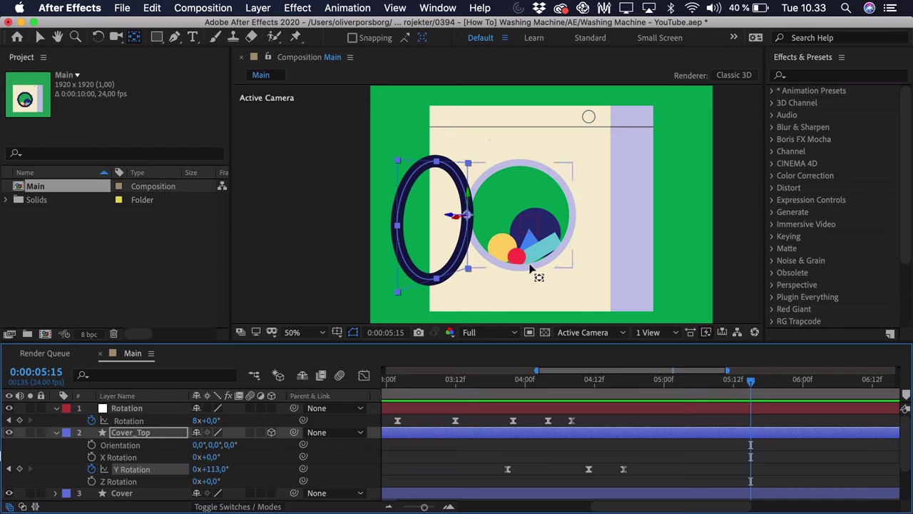
Reveal the keyframed properties of the Shapes 2 layer and go to the last Red position keyframe at 0:00:04:07
scroll(143, 460, down, 3)
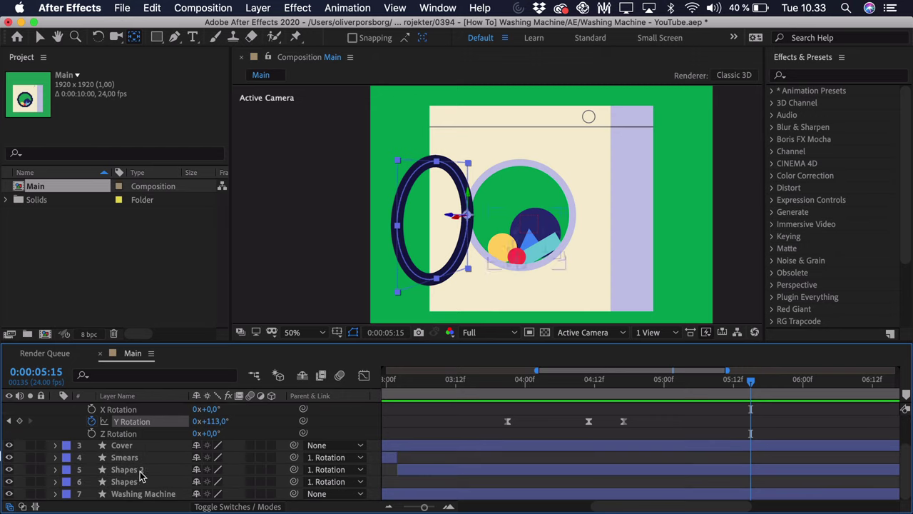
click(147, 471)
key(u)
scroll(541, 446, down, 2)
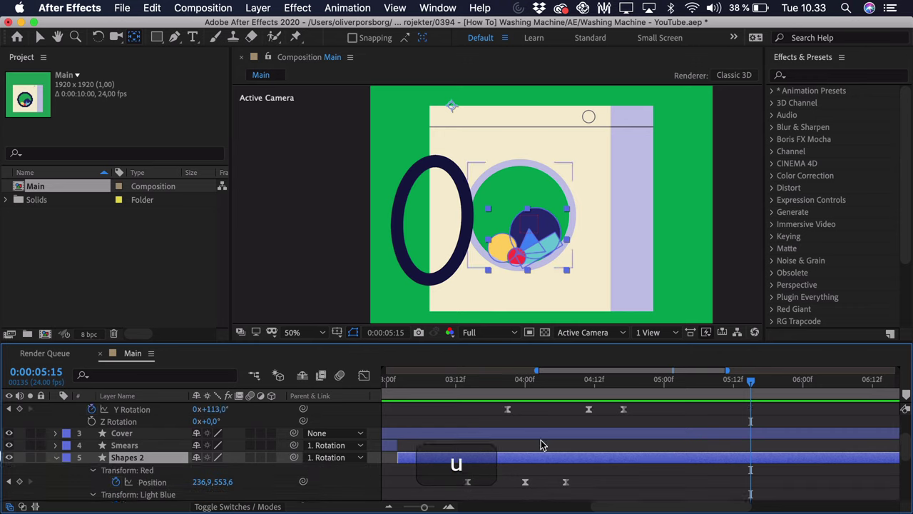
shift+click(569, 380)
scroll(158, 451, down, 2)
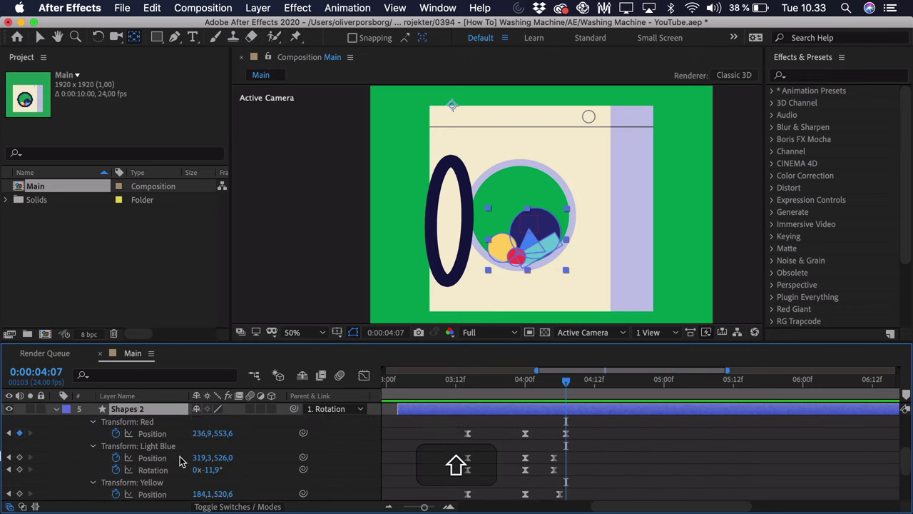
Move the Light Blue shape down to position 322,8, 534,4 on its last keyframe at 0:00:04:05
click(159, 448)
scroll(584, 271, up, 2)
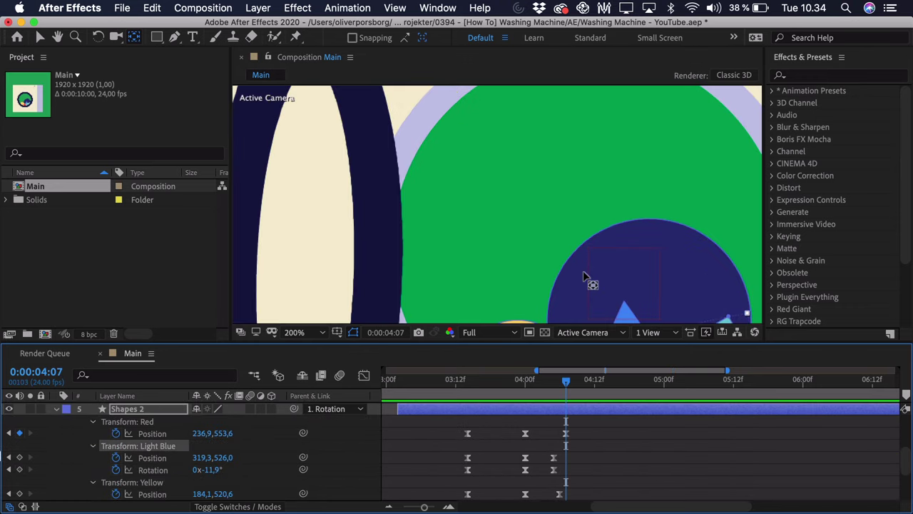
key(space)
drag(586, 270, 507, 119)
drag(549, 224, 516, 183)
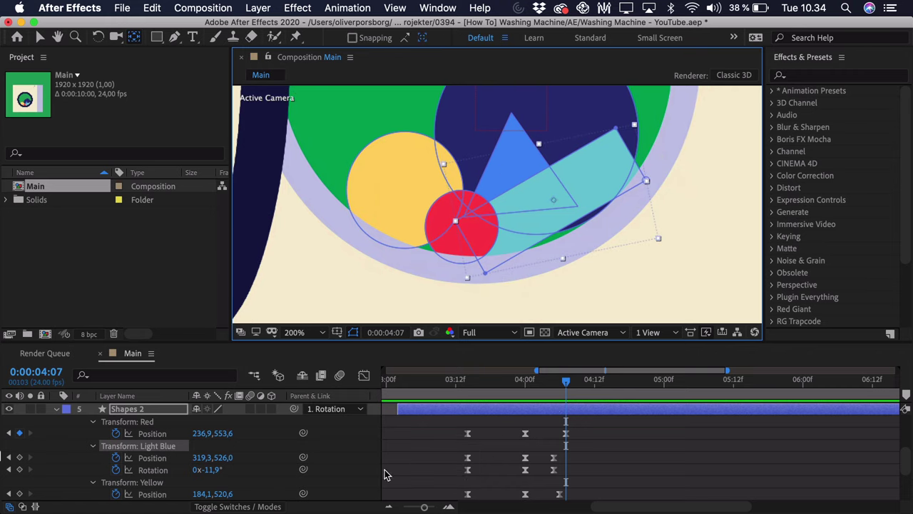
click(555, 380)
key(v)
drag(593, 192, 597, 205)
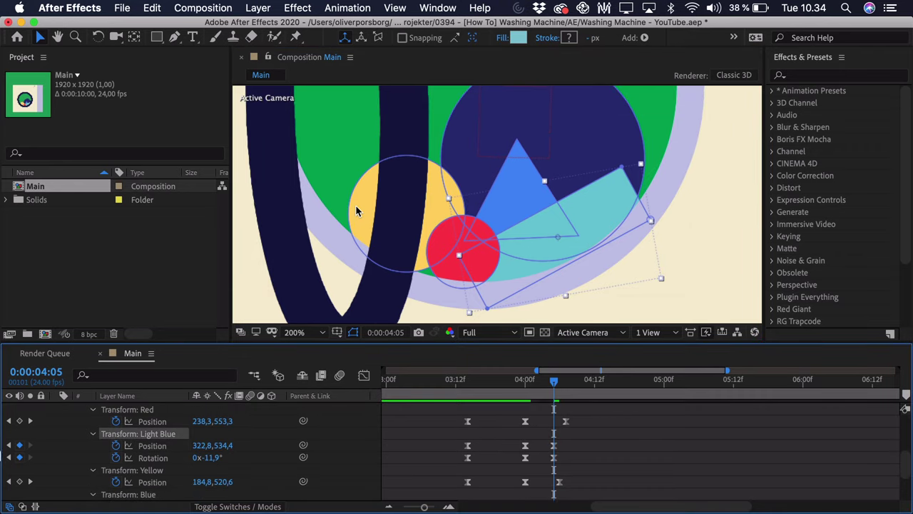
Move the Yellow circle down to position 187,2, 530,1 on its last keyframe at 0:00:04:06
click(355, 205)
drag(556, 391, 561, 391)
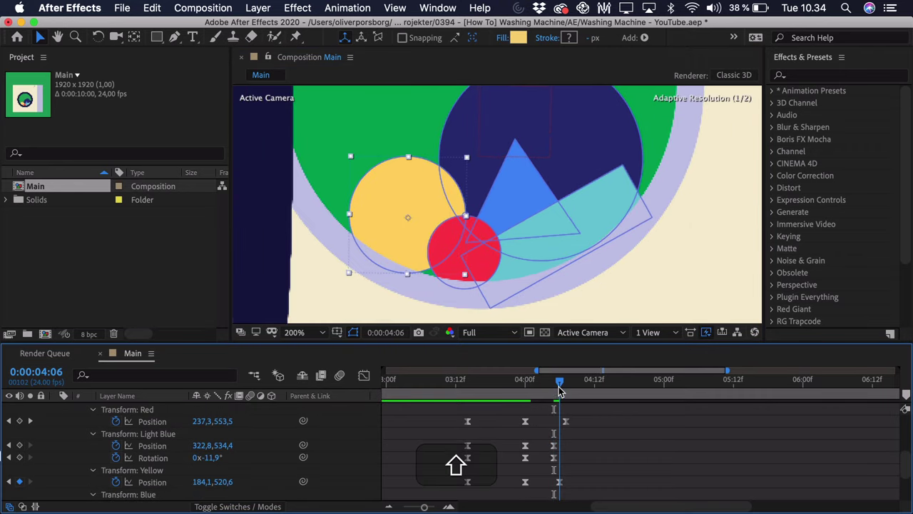
drag(383, 227, 384, 232)
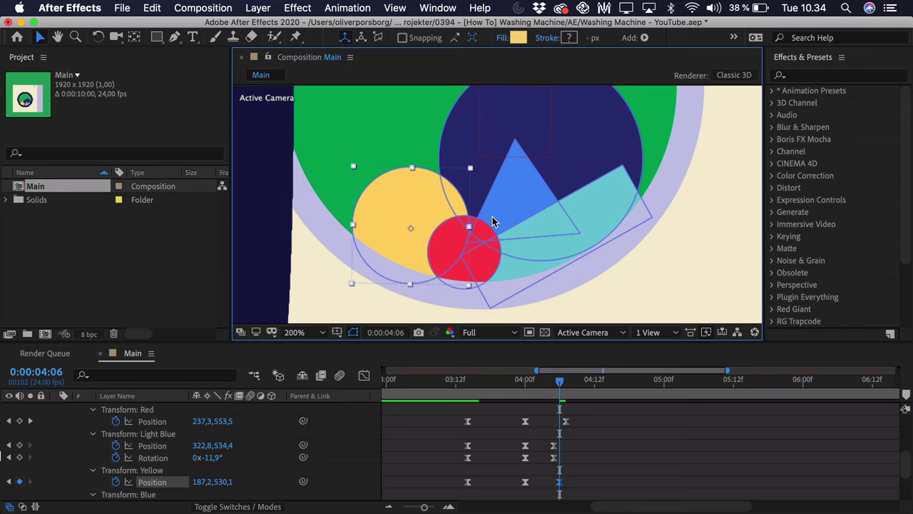
Preview the door opening and laundry movement from 0:00:03:22
key(comma)
click(511, 388)
key(space)
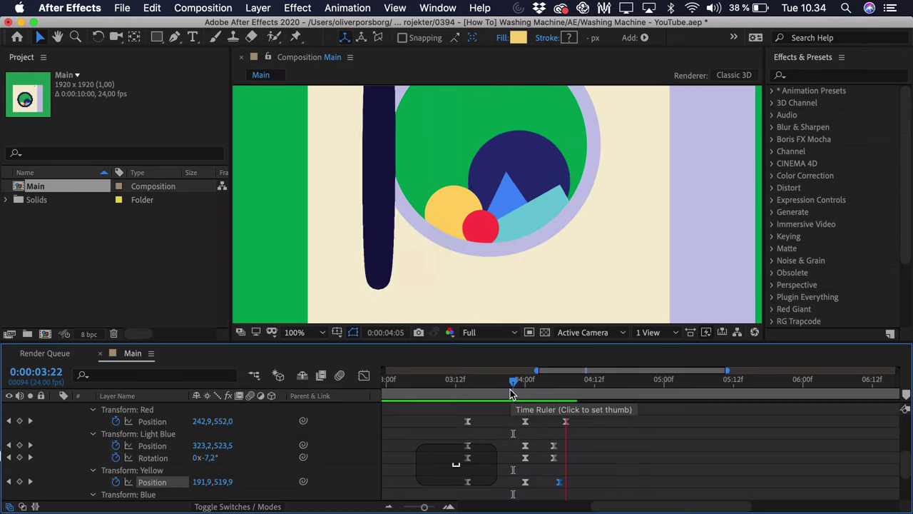
key(space)
Fit the whole composition into an enlarged viewer and preview the complete animation from the beginning
key(comma)
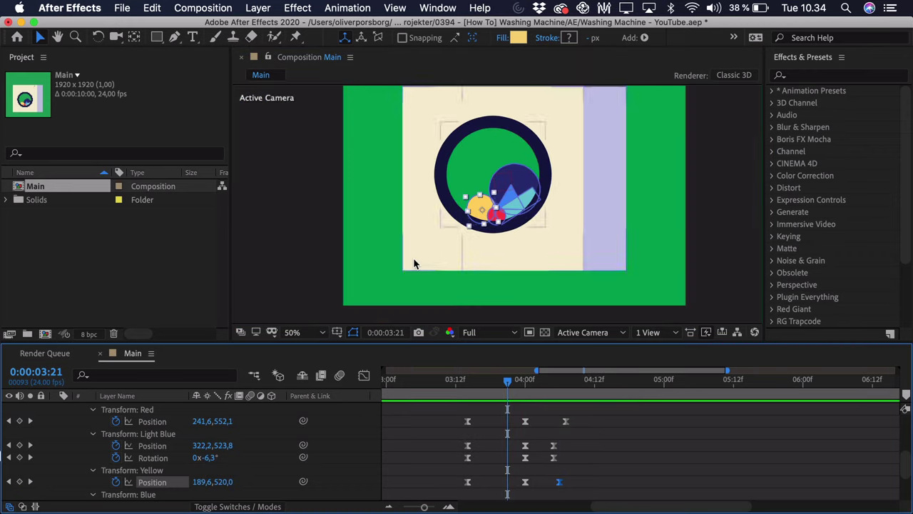
click(296, 332)
click(343, 100)
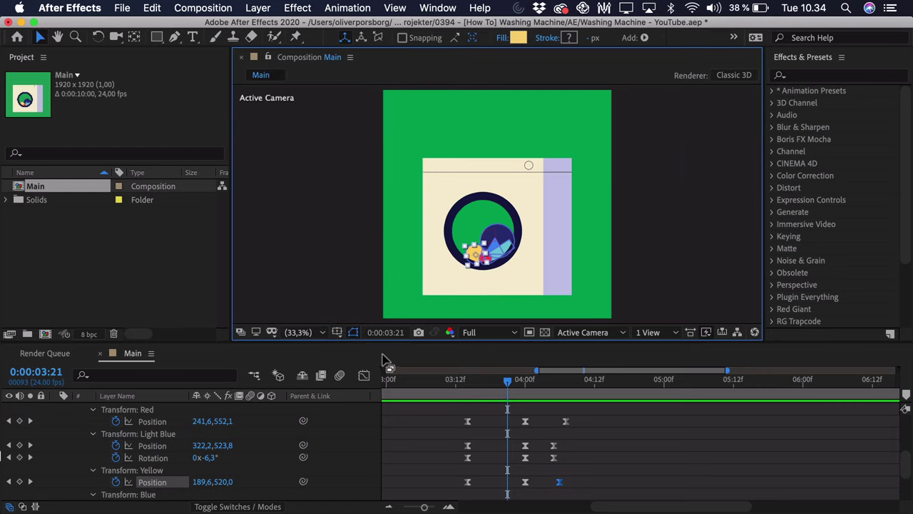
drag(389, 348, 389, 391)
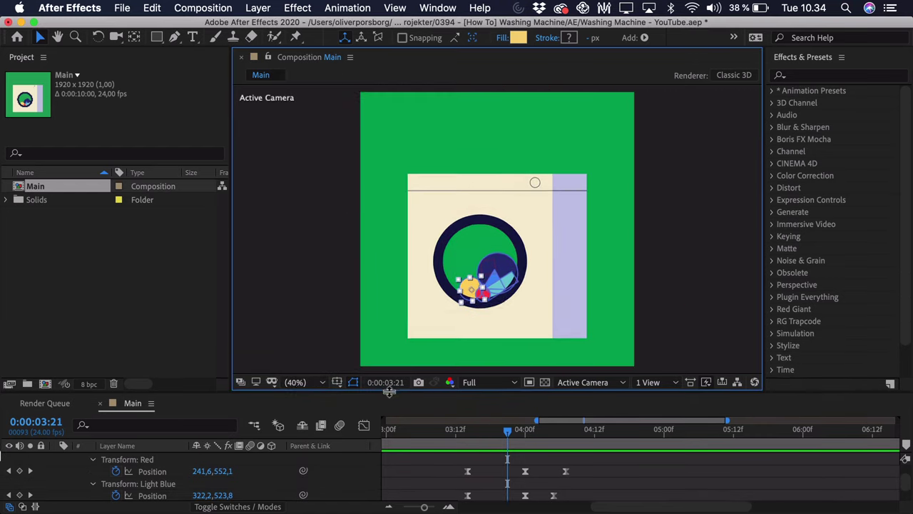
drag(424, 507, 411, 507)
key(Home)
key(space)
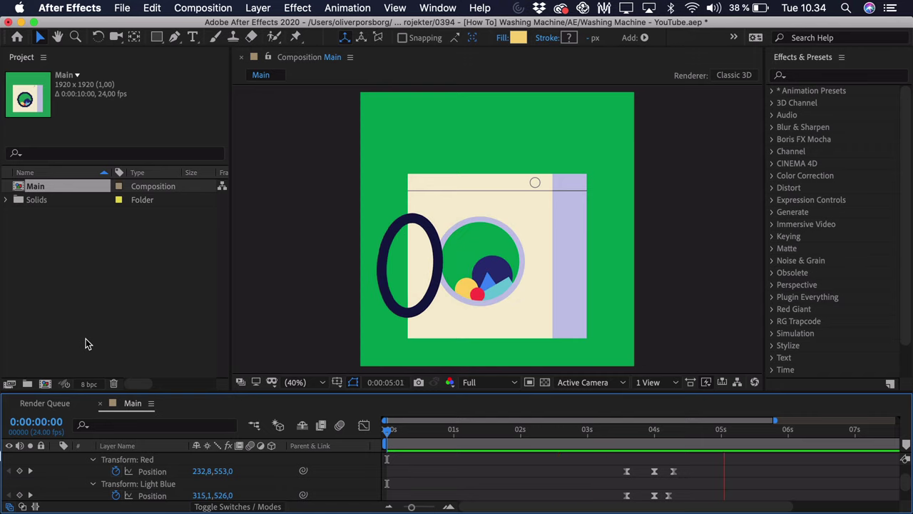
key(space)
Enlarge the timeline area and collapse the displayed properties of all layers
scroll(155, 471, up, 5)
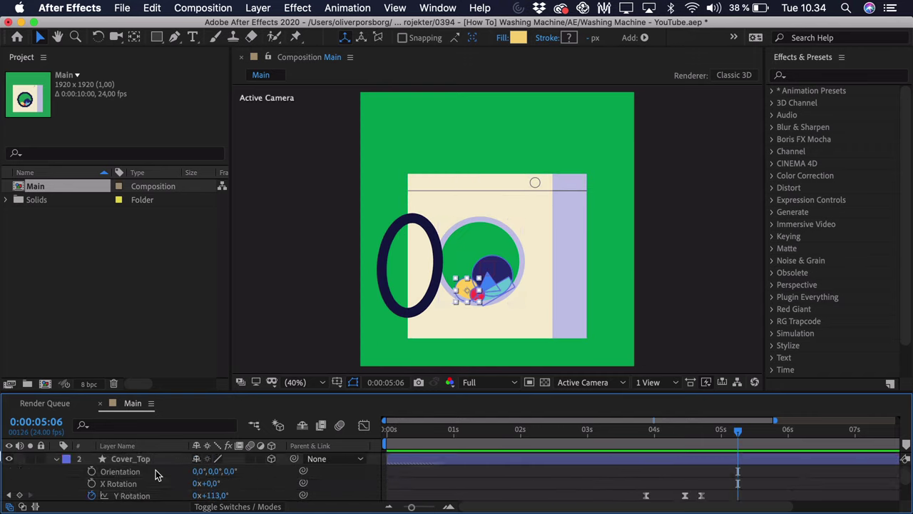
key(super+a)
drag(317, 391, 316, 354)
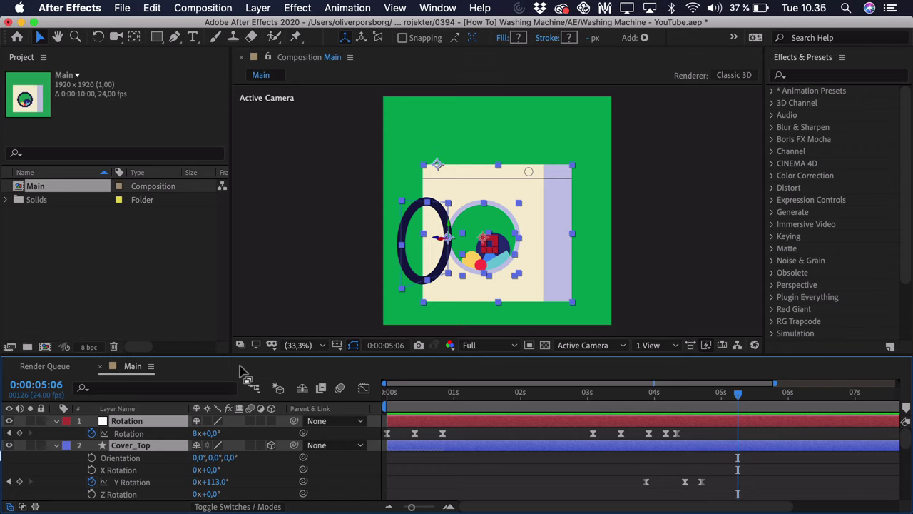
key(u)
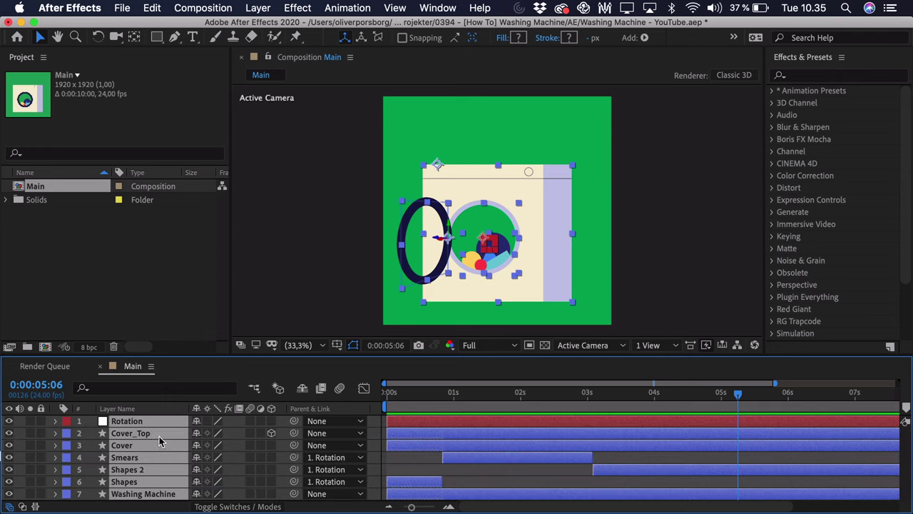
Pre-compose all seven layers into a composition named Washing Machine
key(super+a)
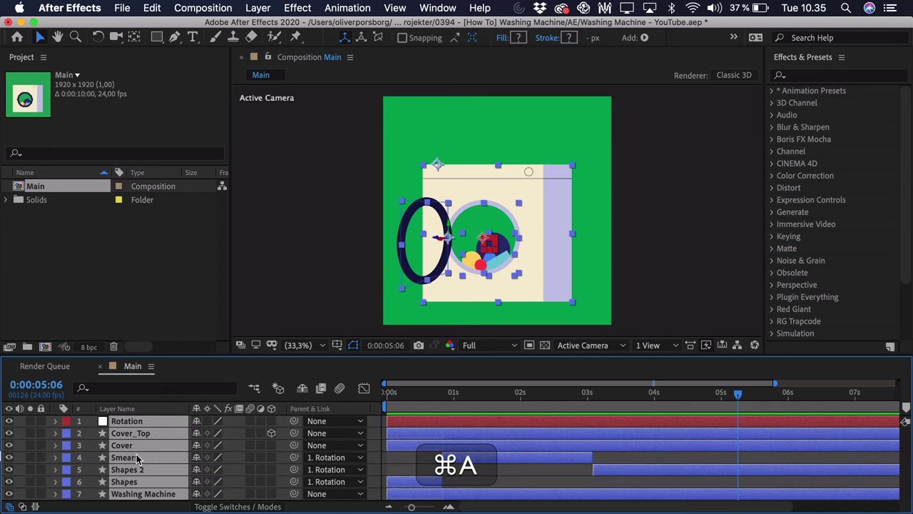
right_click(140, 439)
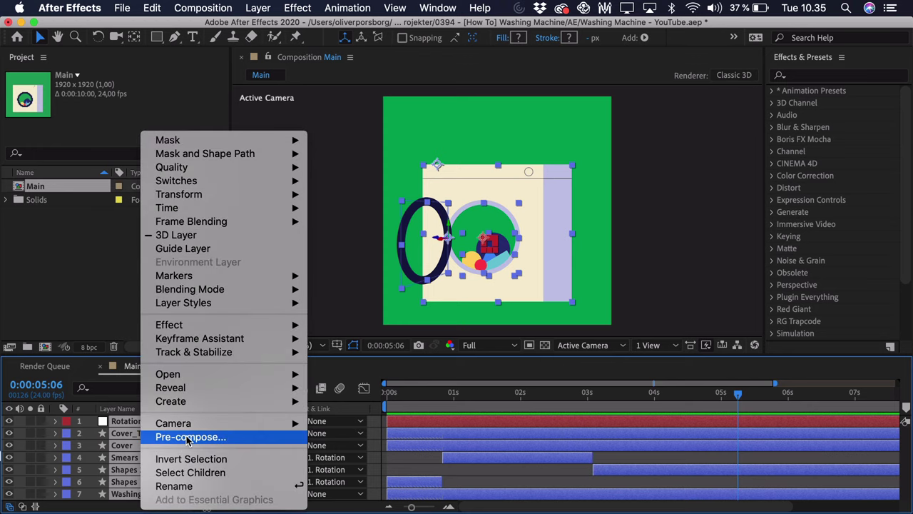
click(187, 437)
text(Washing Machine)
key(Return)
Return to 0:00:00:00 and apply the CC Slant effect to the Washing Machine layer
click(594, 393)
drag(590, 396, 276, 393)
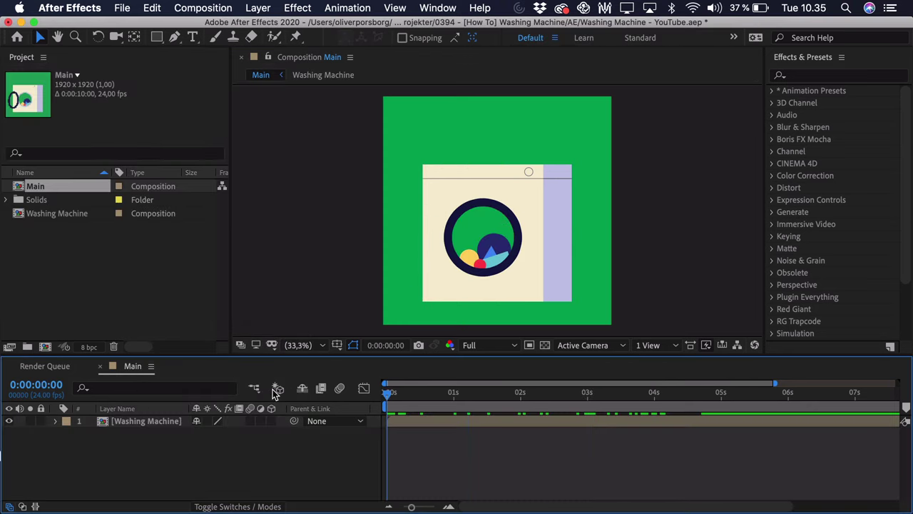
click(792, 77)
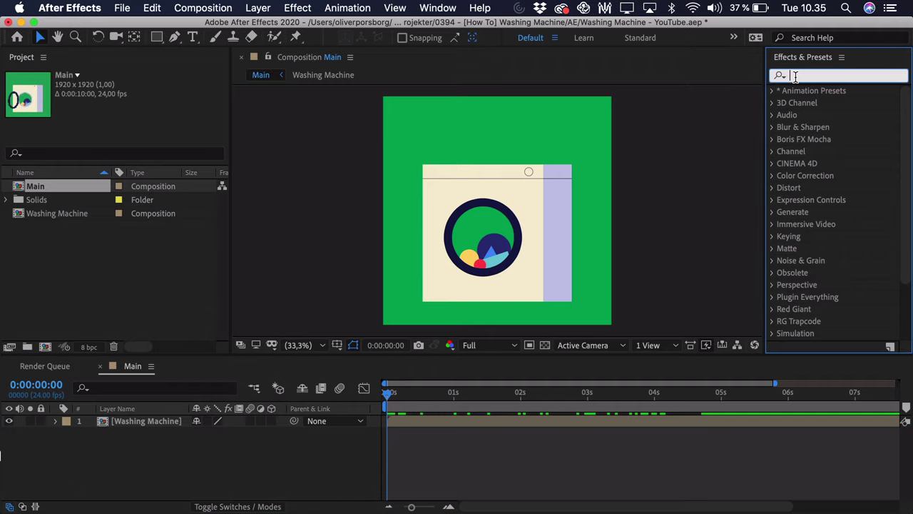
text(cc slant)
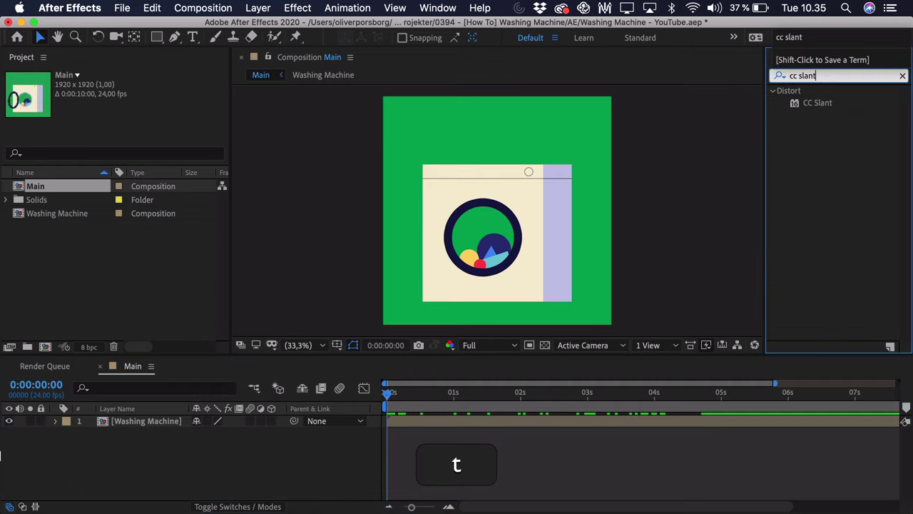
drag(814, 101, 477, 419)
Place the CC Slant floor point at the machine's bottom edge, at 924, 1722
drag(157, 136, 150, 140)
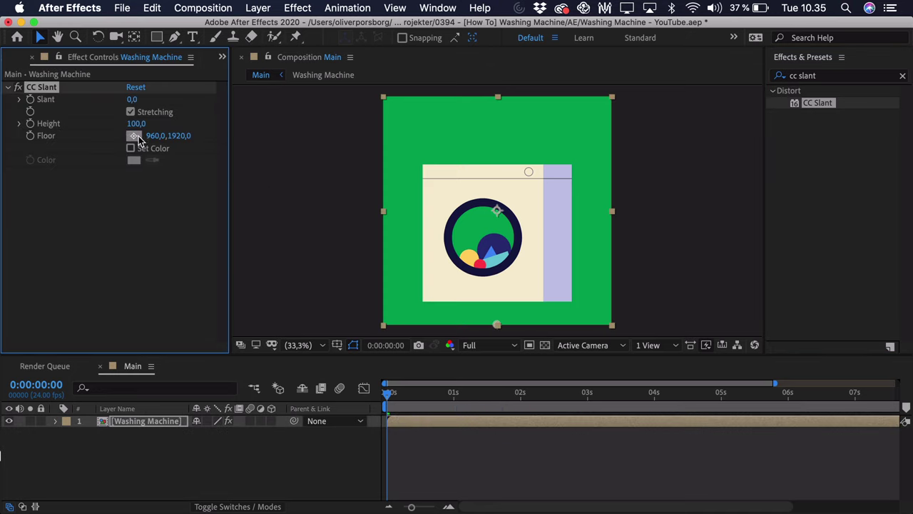
click(138, 137)
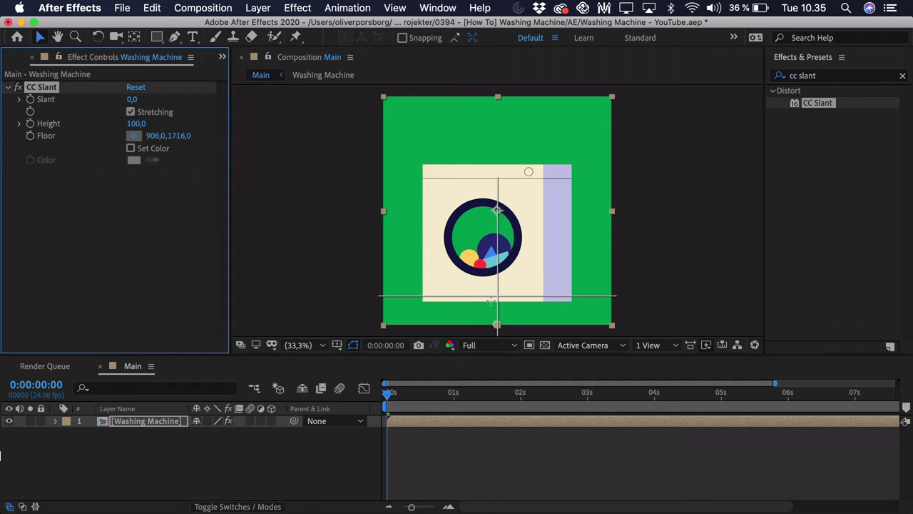
click(495, 305)
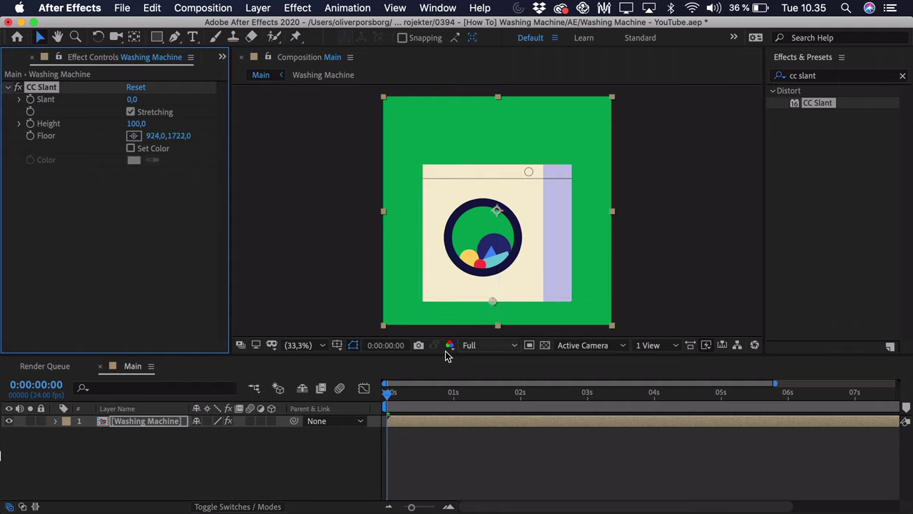
Start keyframing Slant at 0:00:00:00 with a value of 0 and reveal the keyframed property on the layer
drag(414, 506, 419, 508)
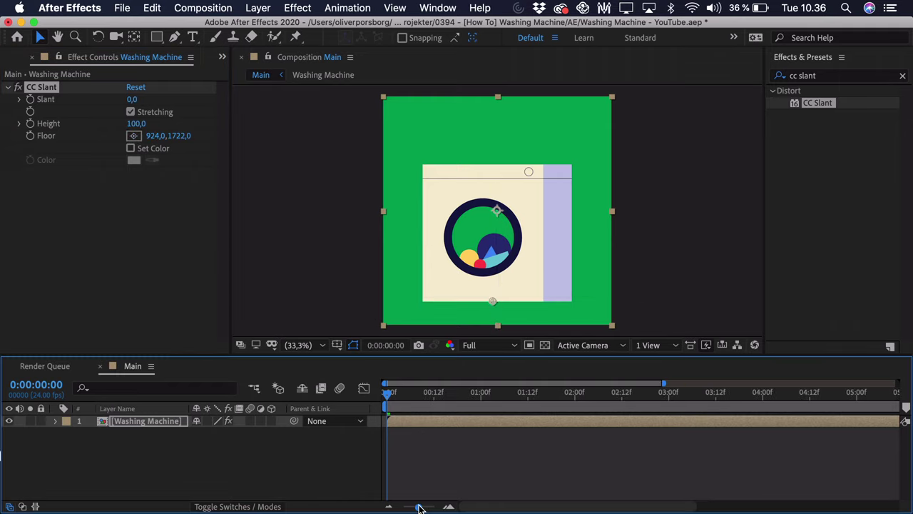
click(30, 102)
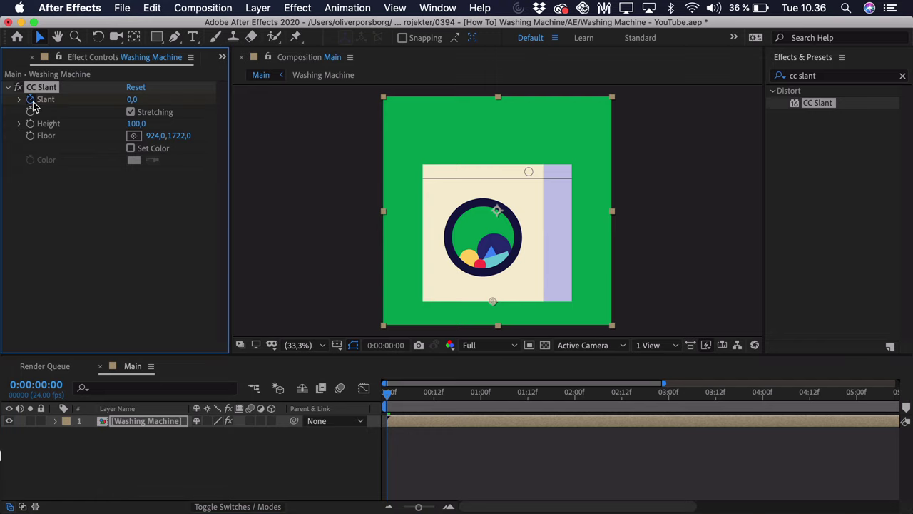
key(u)
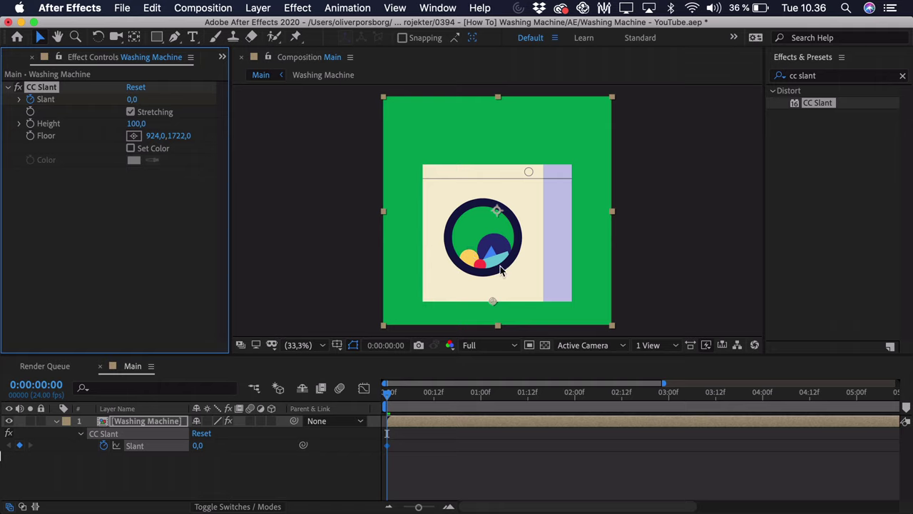
Keyframe the Slant at 5 on 0:00:00:10 and at -6 on 0:00:00:20
drag(399, 399, 426, 401)
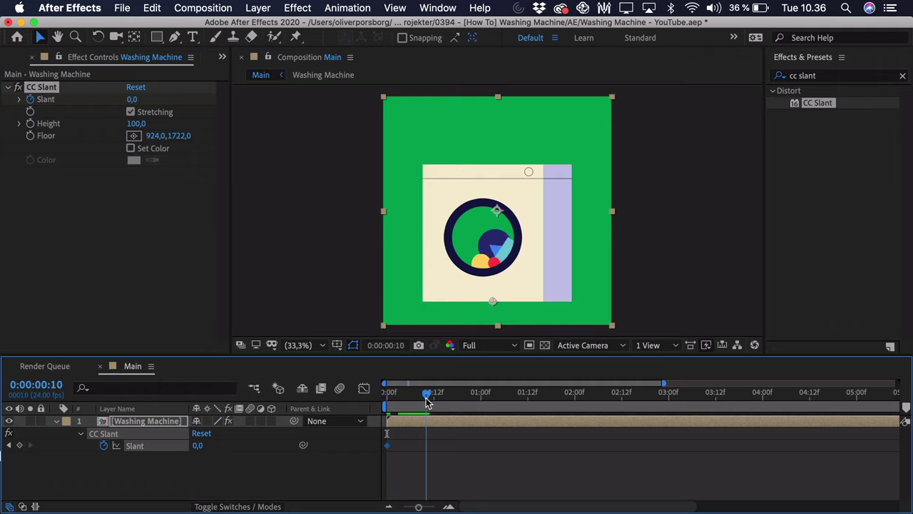
mouse_move(141, 99)
mouse_down()
mouse_move(150, 98)
mouse_move(138, 99)
mouse_up()
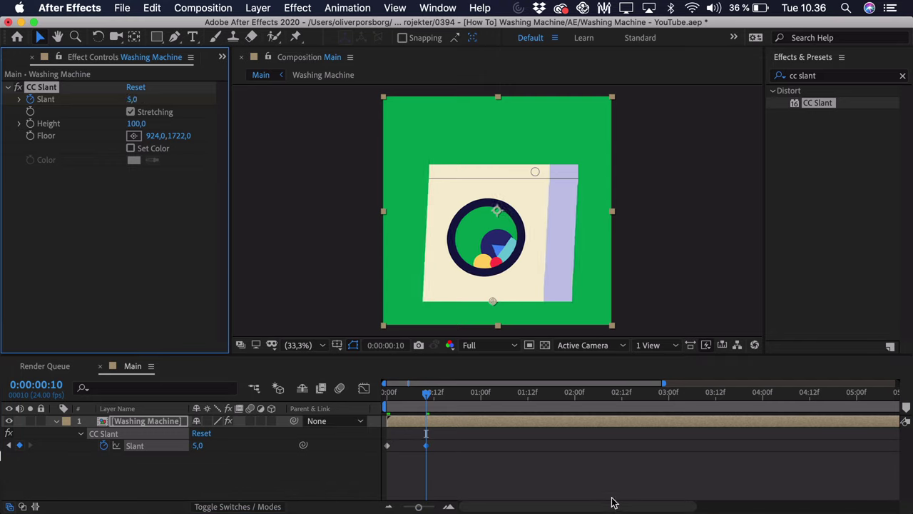
click(466, 401)
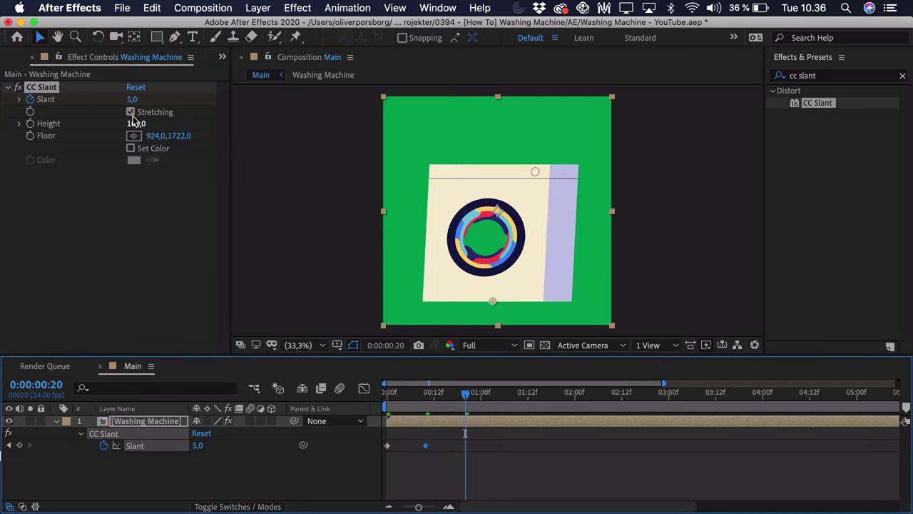
drag(131, 101, 124, 99)
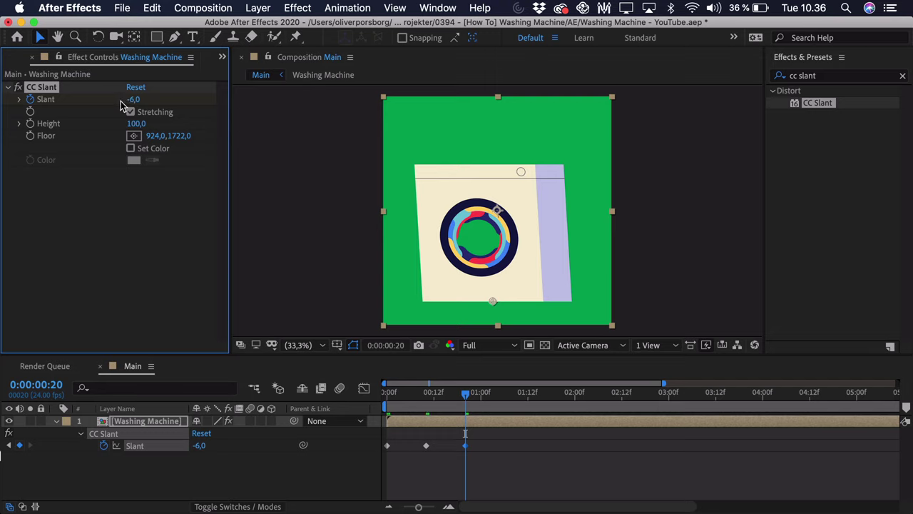
Add a Slant keyframe of 0,5 three frames further on, at 0:00:00:23
key(super)
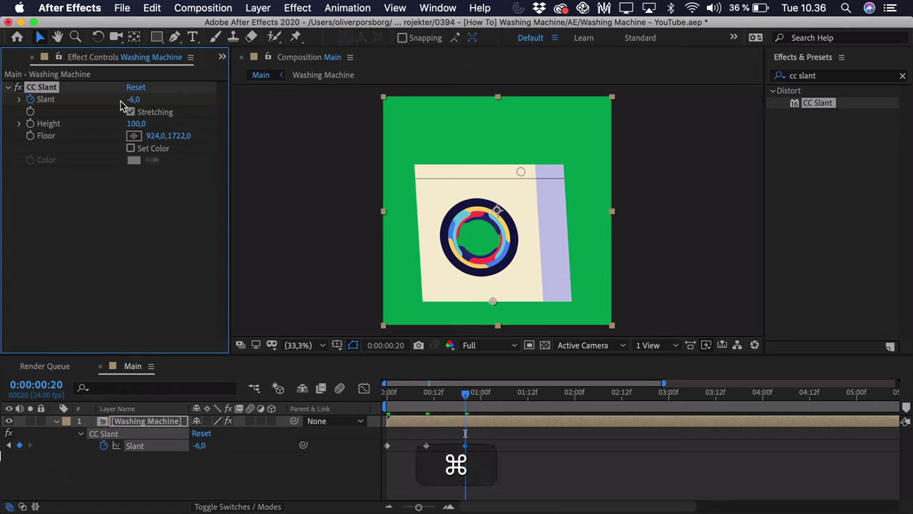
key(super+Right)
key(super+Right)
key(super+Right)
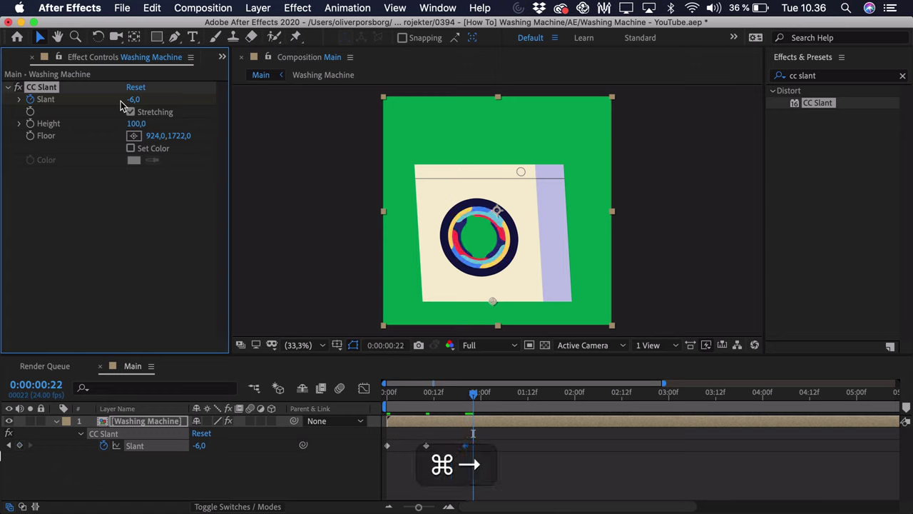
click(199, 446)
text(0,5)
key(Return)
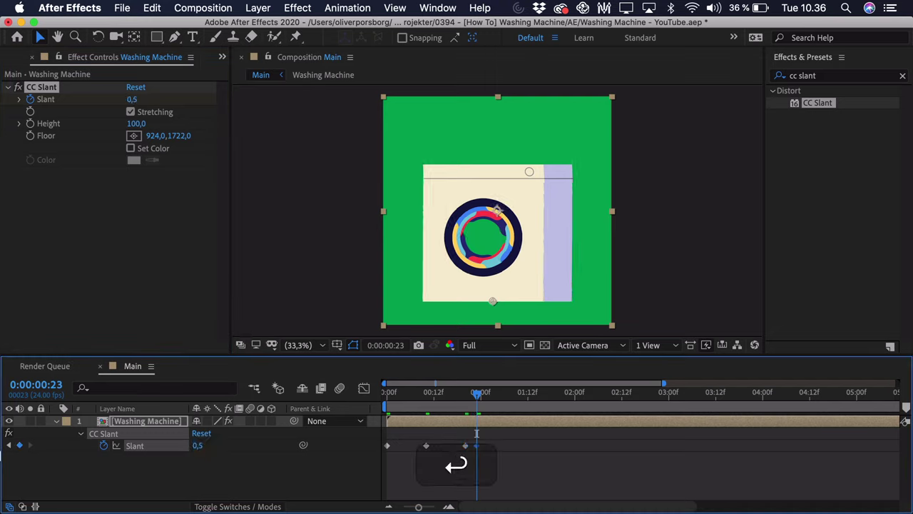
Add a Slant keyframe of -0,5 at 0:00:01:02
key(super+Right)
key(super+Right)
key(super+Right)
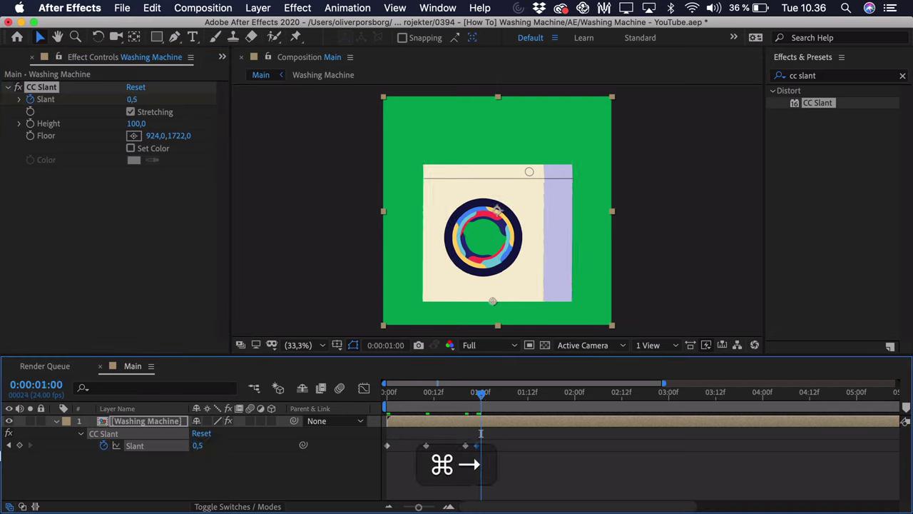
click(197, 445)
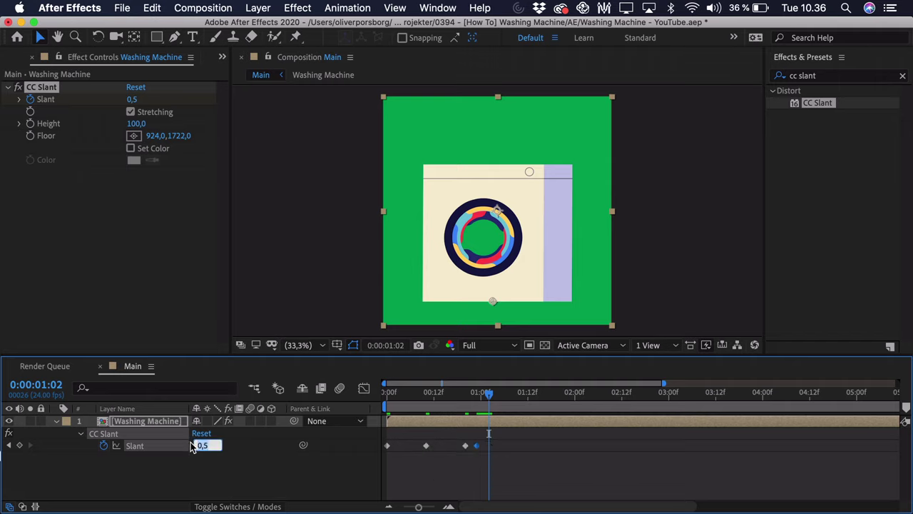
text(-0,5)
key(Return)
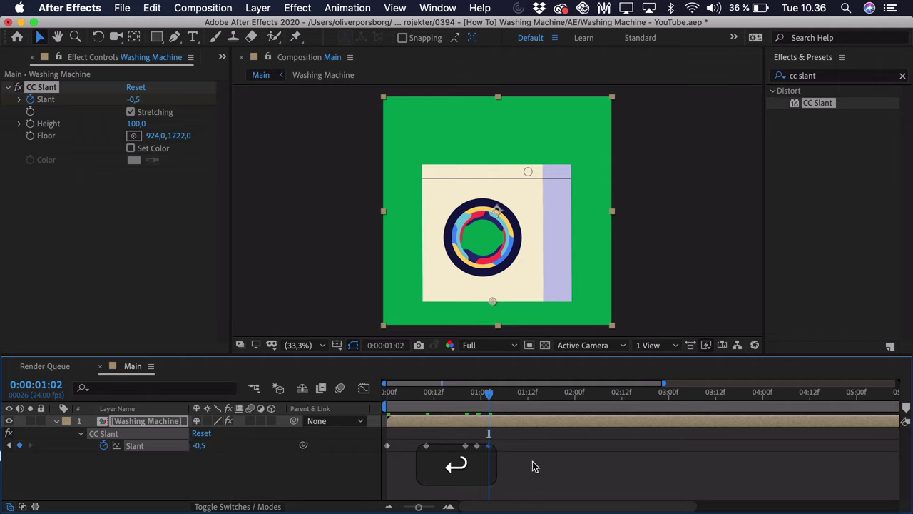
Apply Easy Ease to all five Slant keyframes and deselect them
drag(535, 466, 326, 433)
key(F9)
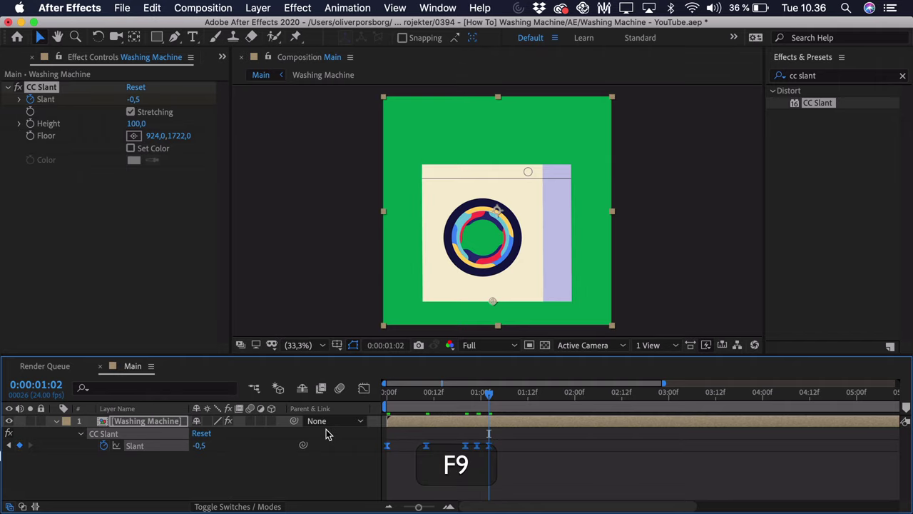
click(503, 471)
Copy the last two Slant keyframes, 0,5 and -0,5, and paste them at 0:00:01:05
drag(501, 460, 476, 444)
key(super+c)
key(super+Right)
key(super+Right)
key(super+Right)
key(super+v)
Copy the four alternating Slant keyframes and paste them starting at 0:00:01:11
drag(546, 480, 468, 441)
key(super+c)
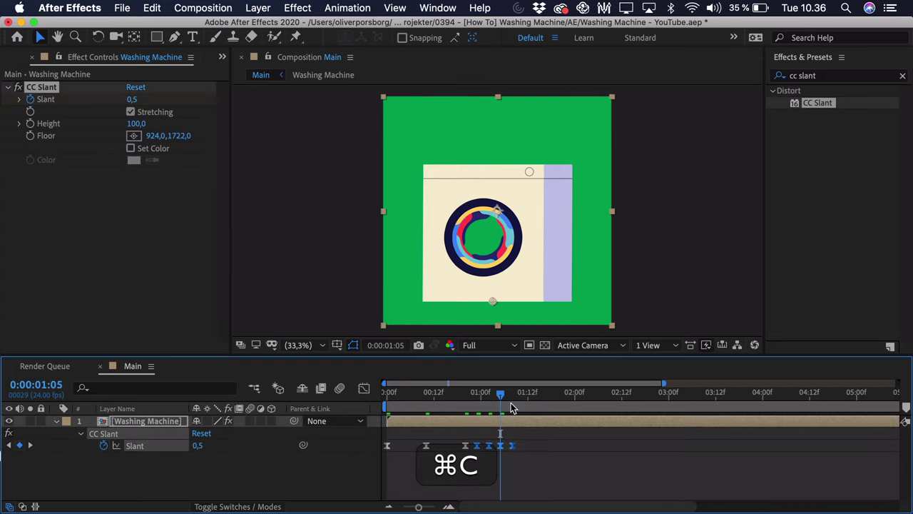
click(512, 397)
key(super+Right)
key(super+Right)
key(super+Right)
key(super+v)
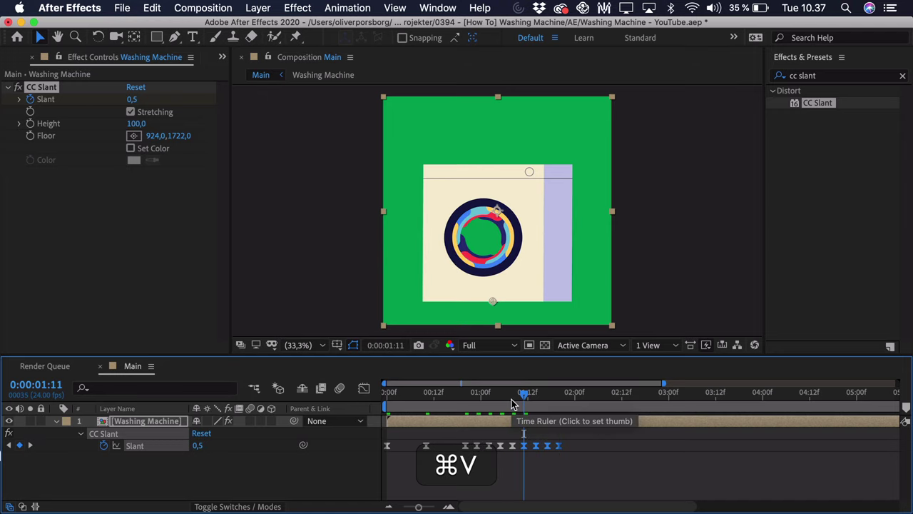
Copy the eight alternating Slant keyframes and paste them three frames after the one at 0:00:01:20
drag(582, 461, 474, 444)
key(super+c)
key(shift+super+Right)
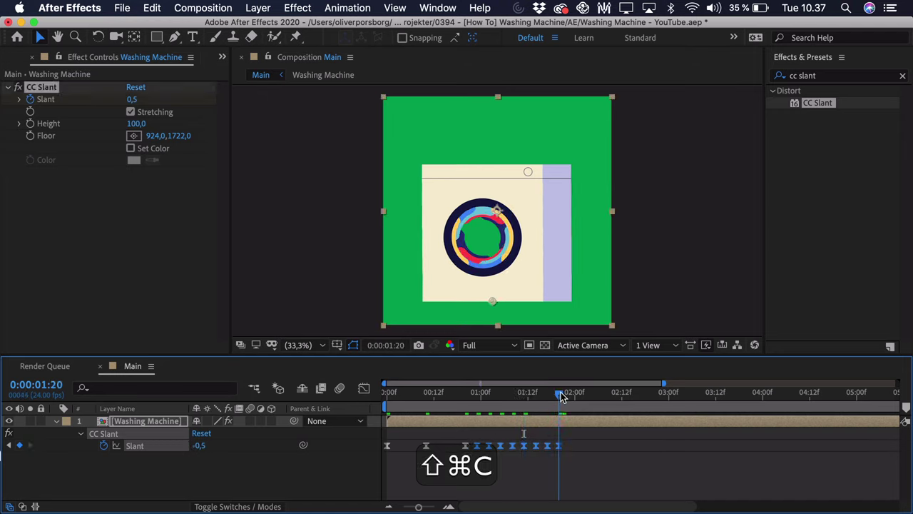
key(super+Right)
key(super+Right)
key(super+v)
Paste the eight Slant keyframes again, three frames after the last existing one, to extend the shaking
drag(570, 394, 689, 401)
key(super+Left)
key(super+Right)
key(super+Right)
key(super+Right)
key(super+v)
Delete the surplus Slant keyframes after 0:00:03:02 and select the keyframe at that time
drag(419, 506, 417, 507)
mouse_move(623, 398)
mouse_down()
mouse_move(640, 399)
mouse_move(631, 400)
mouse_up()
click(692, 469)
drag(702, 476, 637, 444)
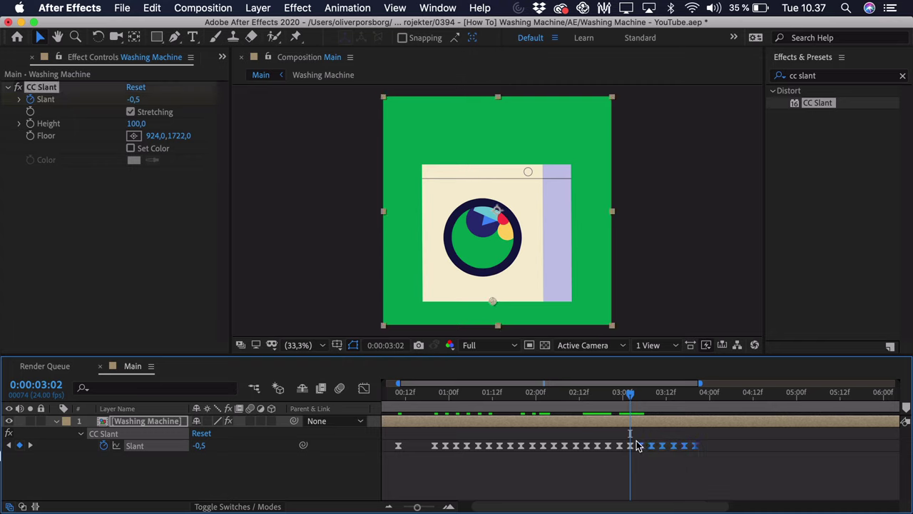
key(BackSpace)
click(631, 445)
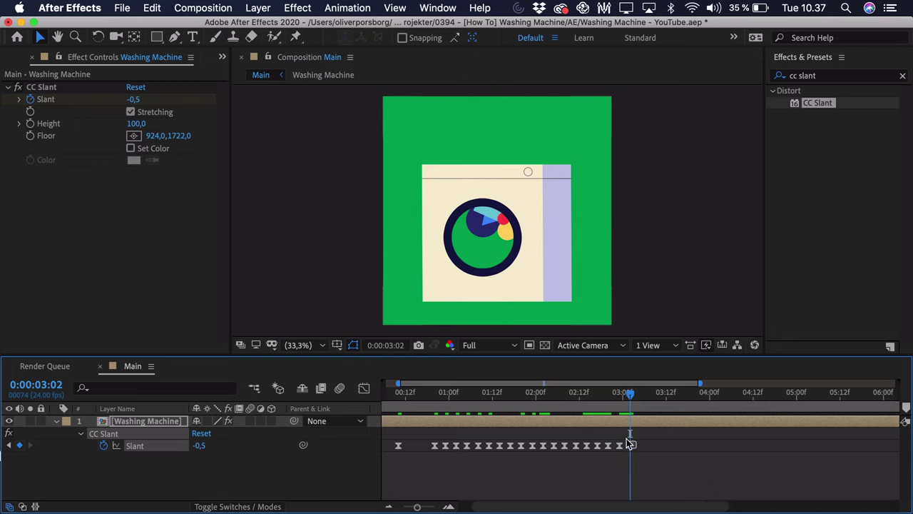
Extend the Slant graph after the shaking with a keyframe of 6.5 at 0:00:03:10 and one of 0 at 0:00:03:18
click(362, 387)
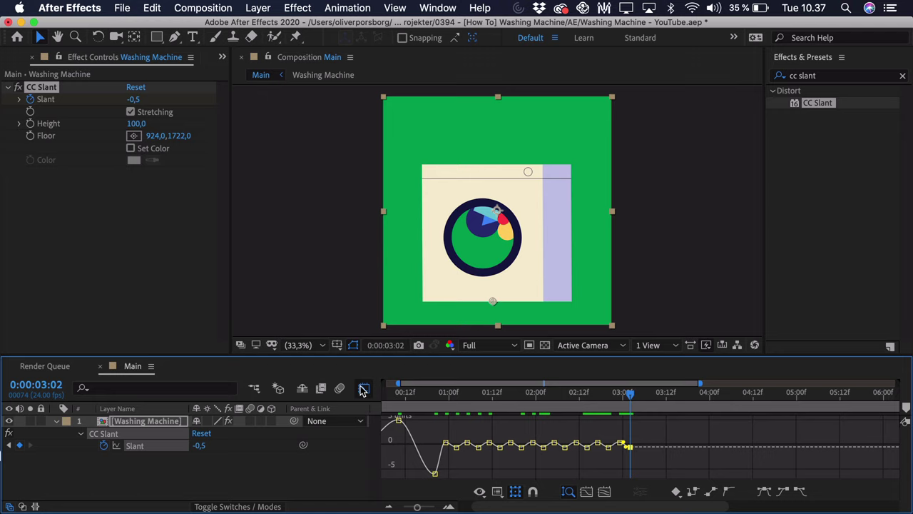
click(429, 507)
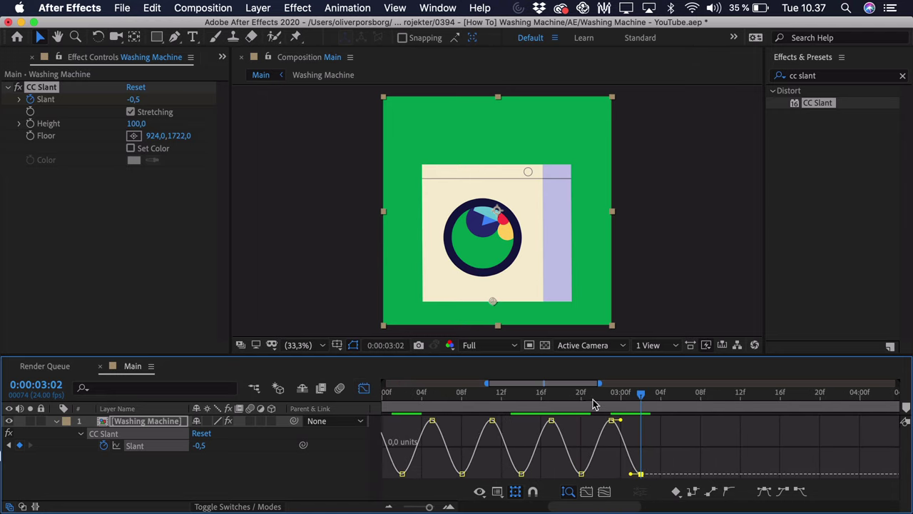
drag(593, 399, 721, 401)
drag(201, 447, 204, 446)
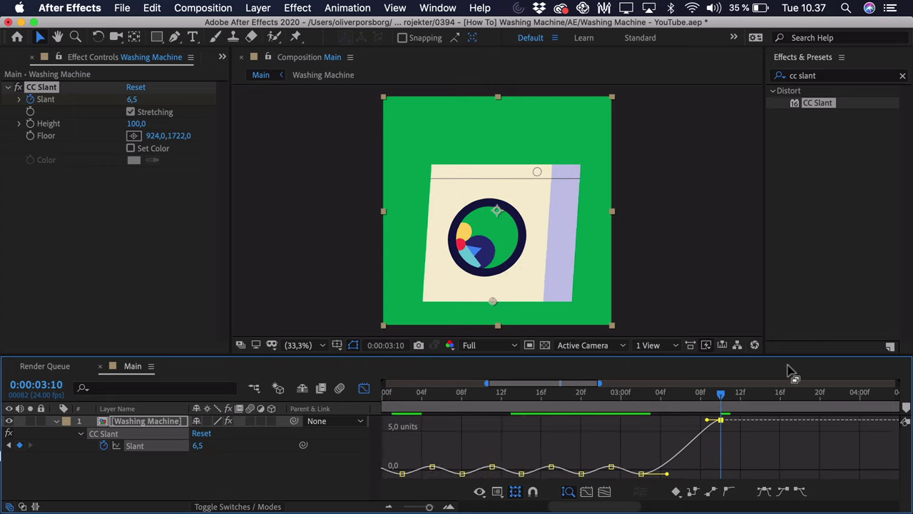
drag(756, 401, 799, 397)
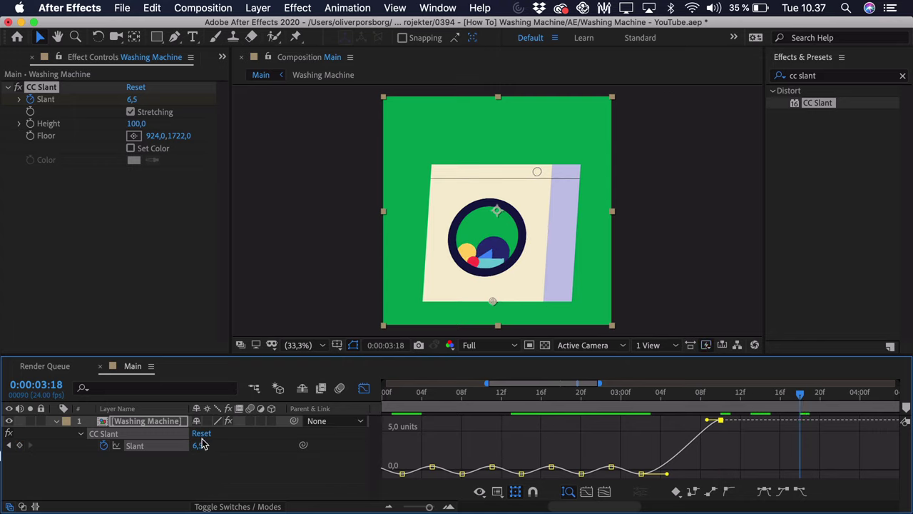
text(0)
key(Return)
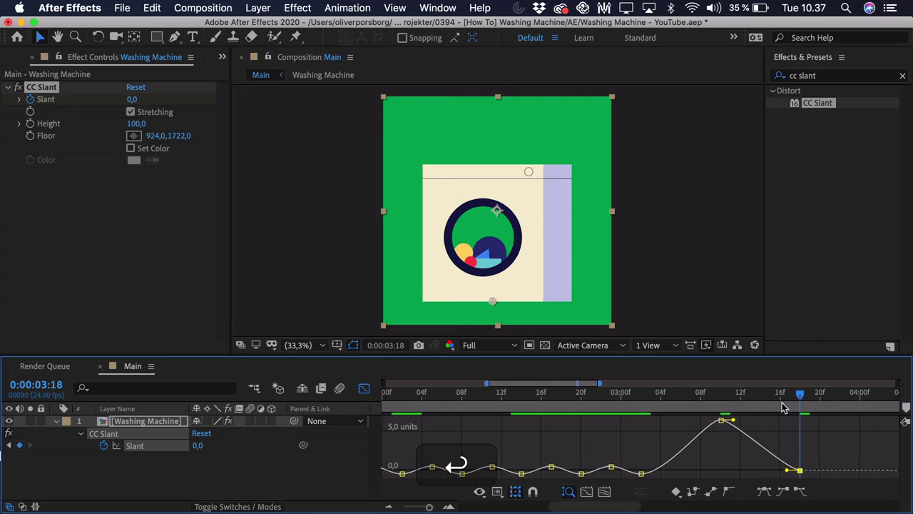
Lengthen the easing handles of the Slant keyframes at 0:00:03:02, 0:00:03:10 and 0:00:03:18 to make the final lean's curve rounder
click(722, 420)
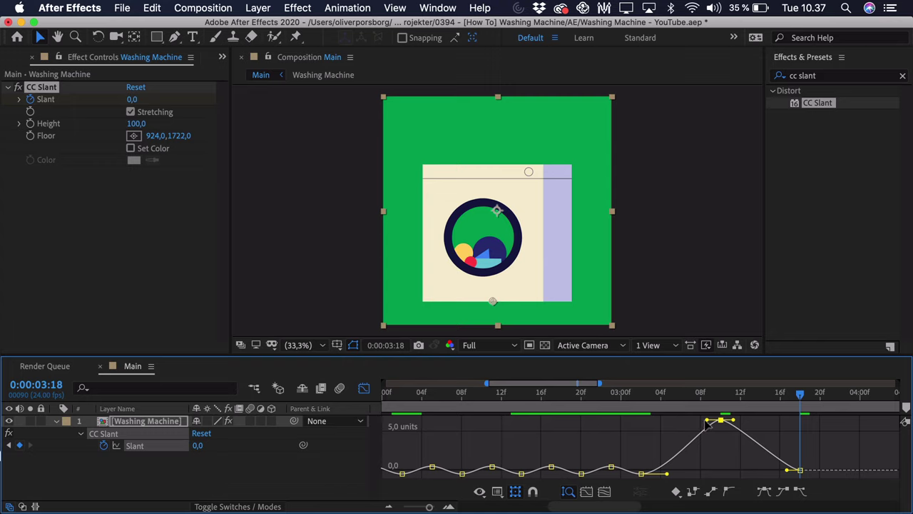
drag(707, 420, 669, 421)
click(665, 472)
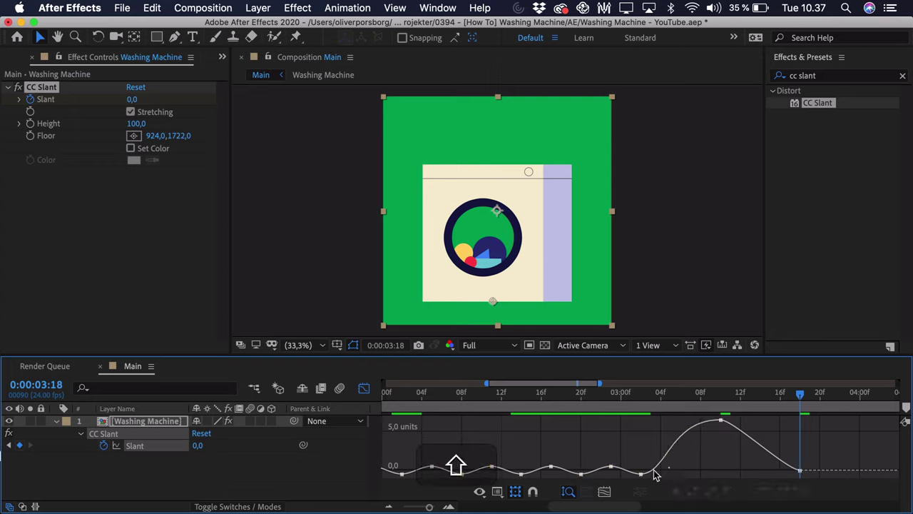
click(656, 474)
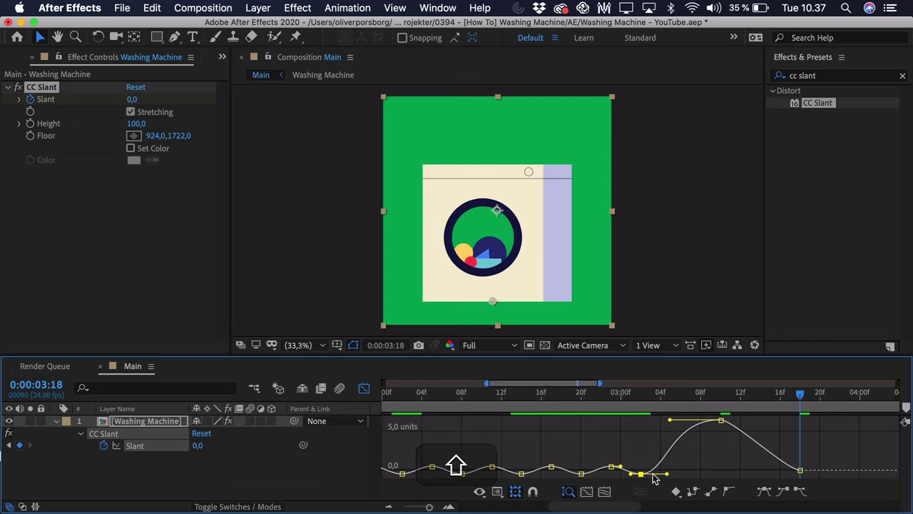
click(669, 421)
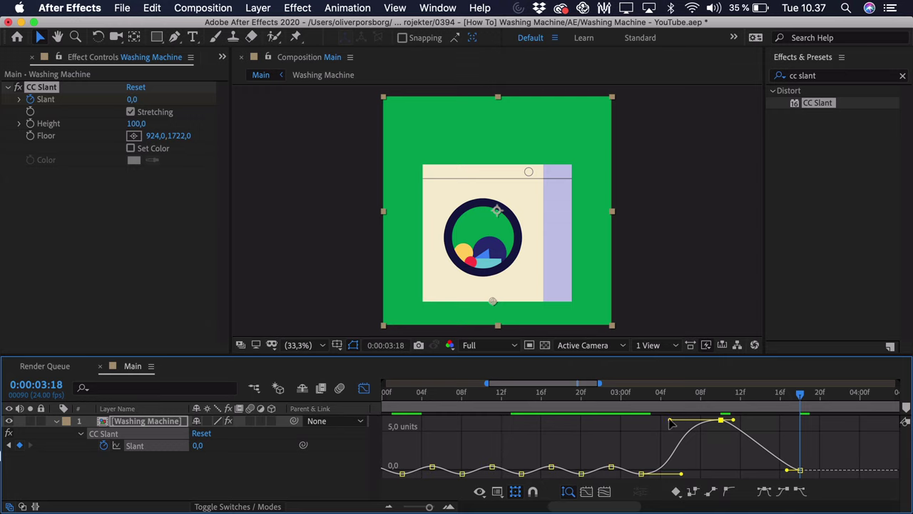
drag(721, 420, 721, 432)
drag(811, 452, 770, 470)
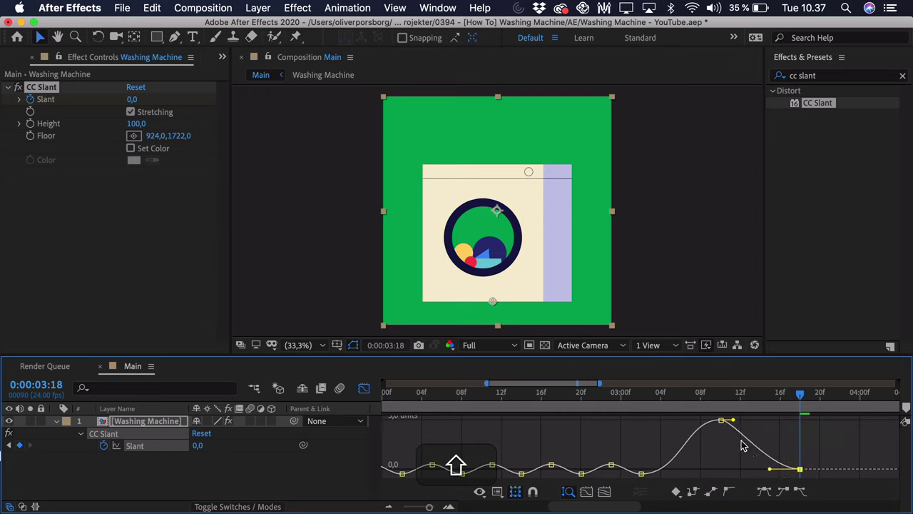
drag(734, 420, 768, 422)
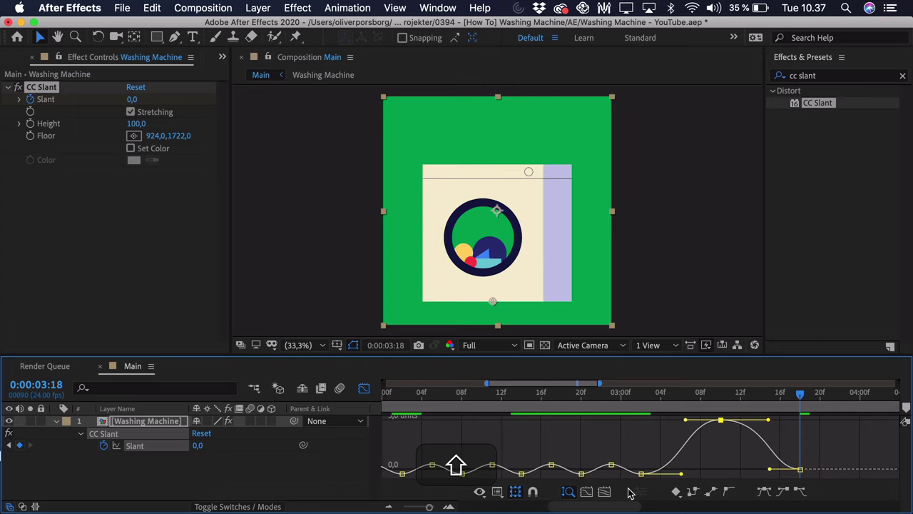
Lengthen the easing handles between the opening Slant keyframes at 0:00:00:00, 0:00:00:10 and 0:00:00:20
scroll(630, 492, left, 10)
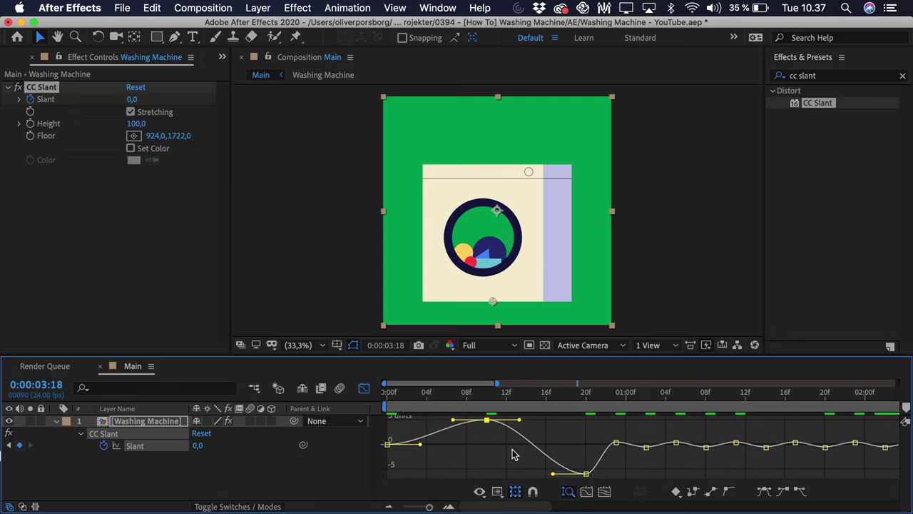
drag(523, 421, 534, 420)
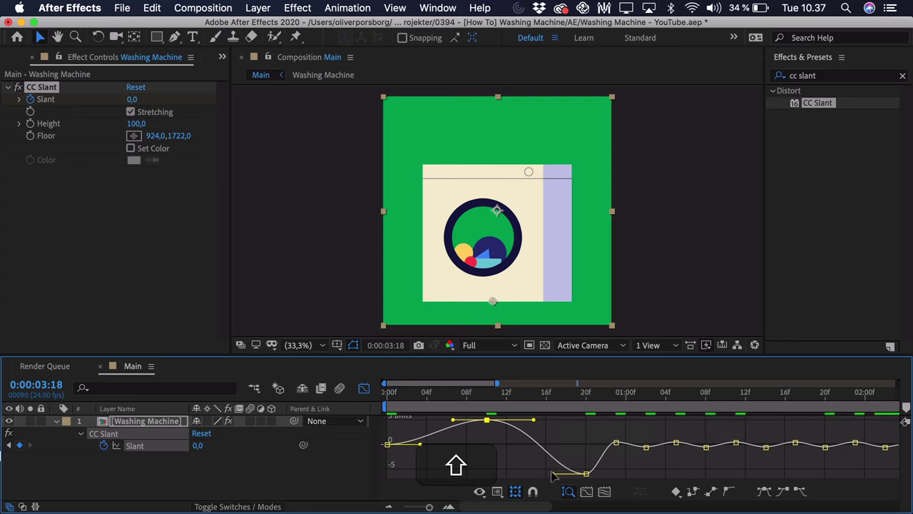
drag(554, 473, 462, 411)
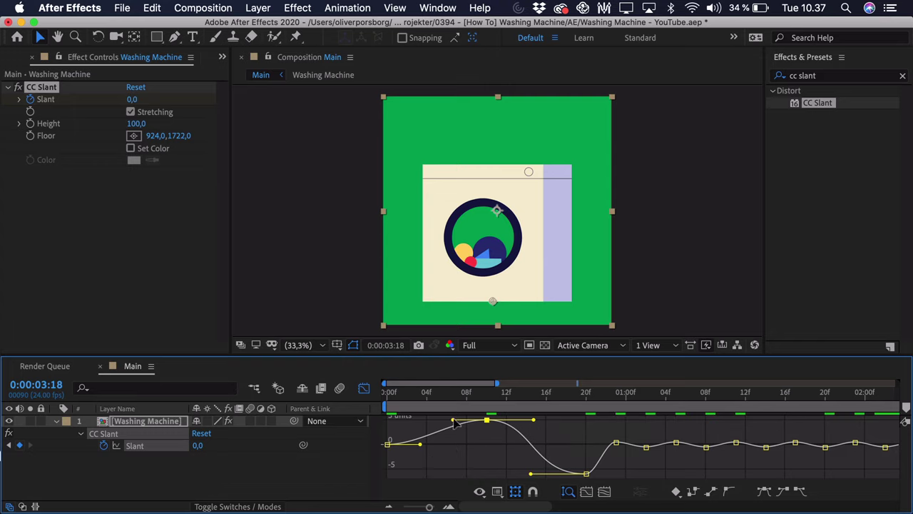
drag(421, 445, 441, 444)
Return to the keyframe view and preview the washing machine animation from the start
click(365, 389)
drag(429, 507, 418, 508)
drag(348, 381, 347, 395)
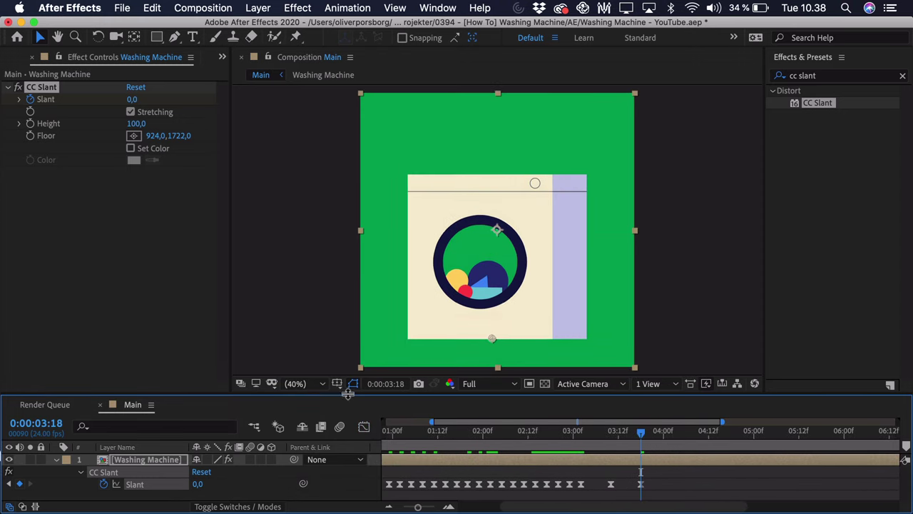
drag(533, 508, 448, 498)
key(Home)
key(space)
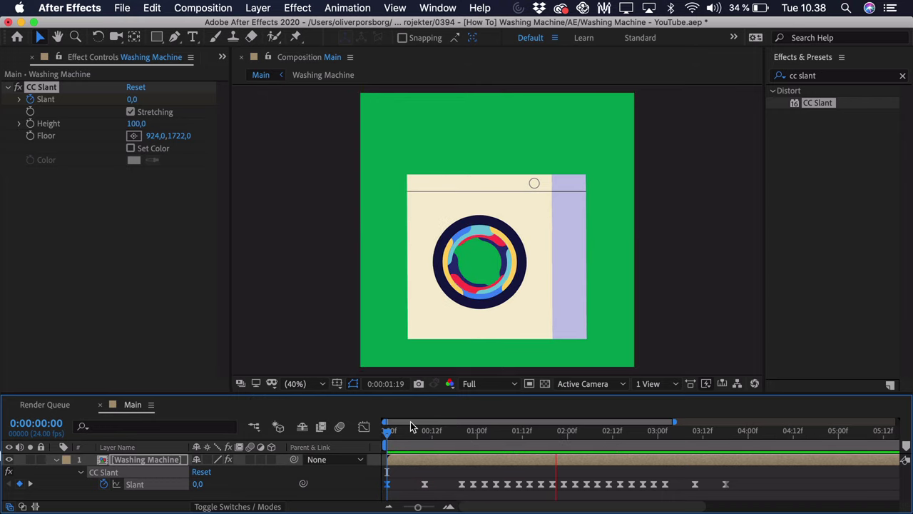
key(space)
Move all Slant keyframes from 0:00:00:20 onward four frames earlier and preview the timing from the beginning
drag(427, 431, 455, 434)
drag(731, 474, 448, 488)
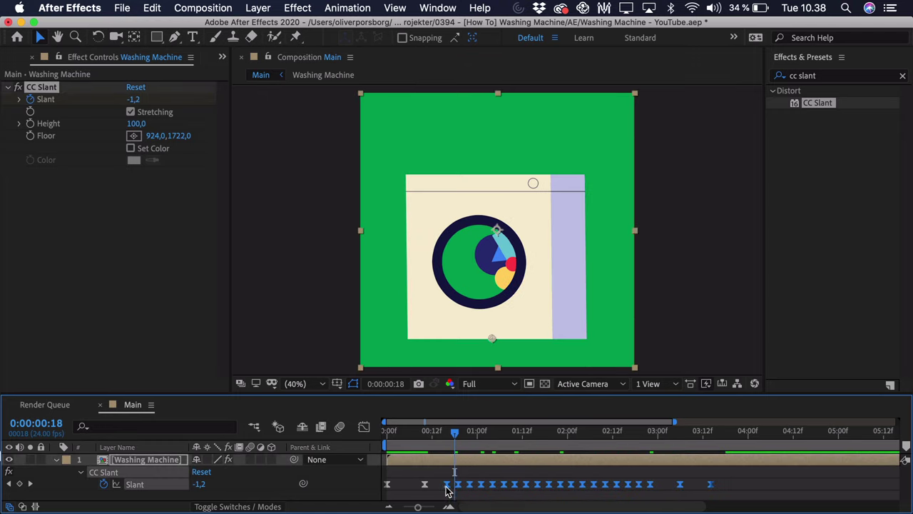
click(413, 447)
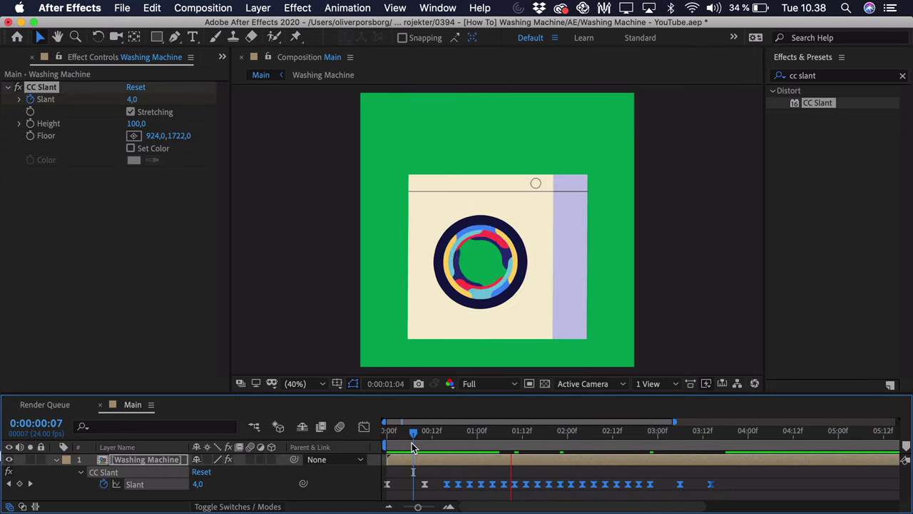
click(387, 431)
key(space)
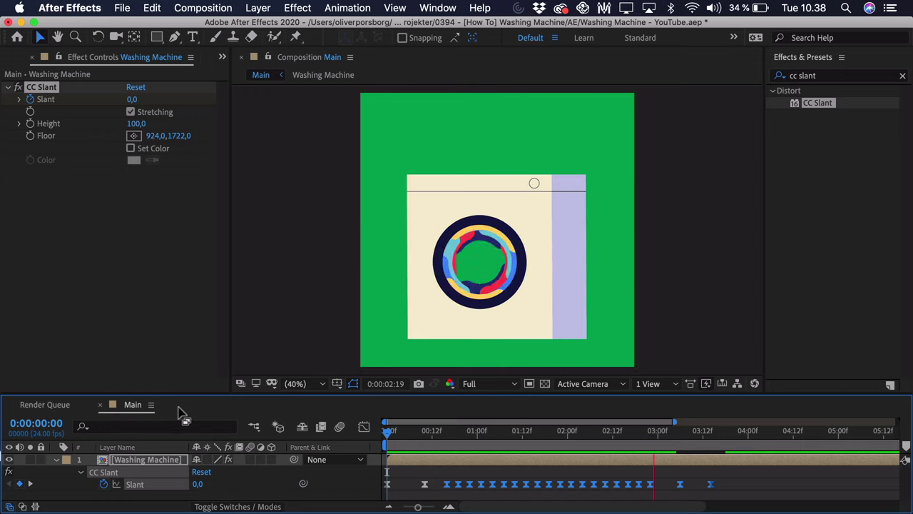
key(space)
Set Slant to -3 at the 0:00:03:14 keyframe and add a keyframe of 0 at 0:00:03:20
drag(674, 435, 718, 441)
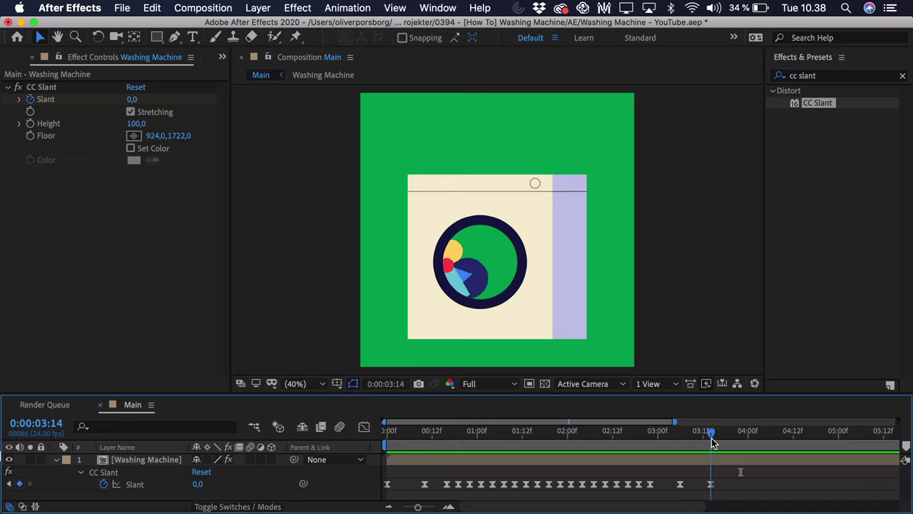
drag(196, 485, 241, 484)
drag(733, 438, 733, 438)
click(198, 484)
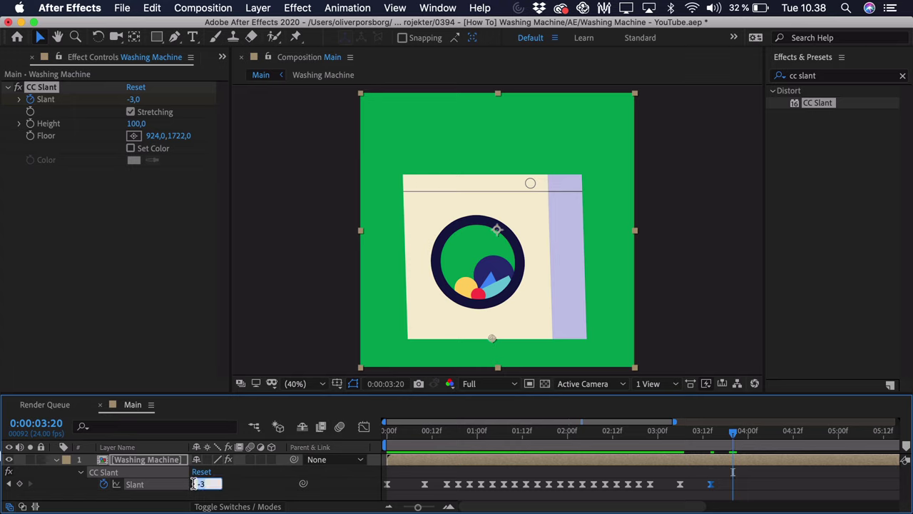
text(0)
key(Return)
Smooth the end of the Slant value graph by lengthening the easing handles between the keyframes at 0:00:03:14 and 0:00:03:20
click(363, 427)
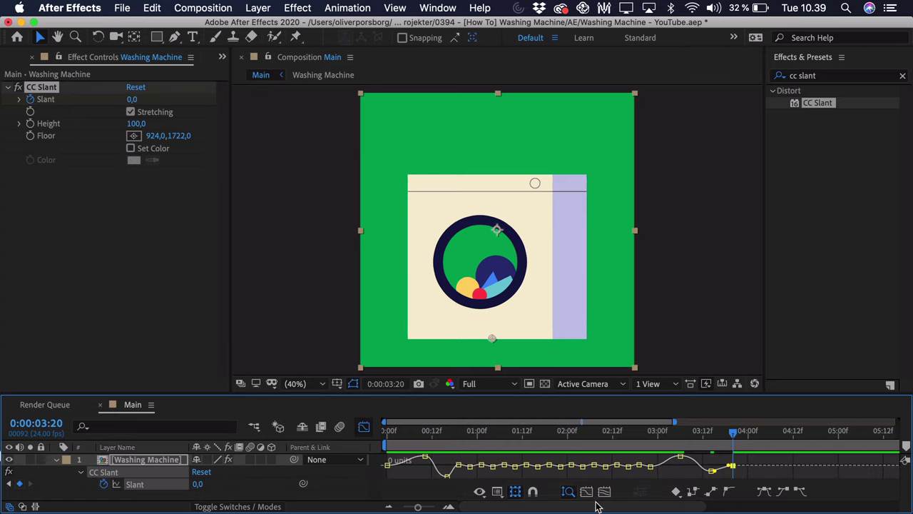
drag(422, 506, 431, 507)
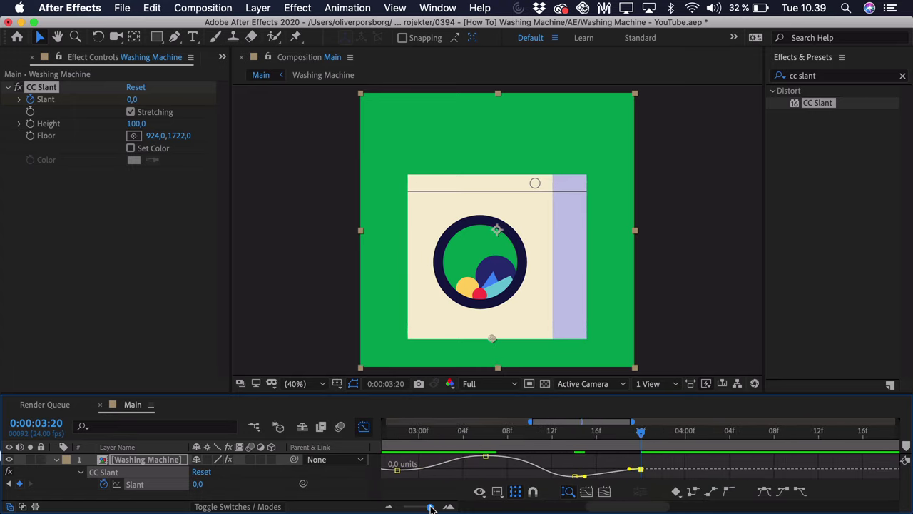
drag(557, 392, 549, 307)
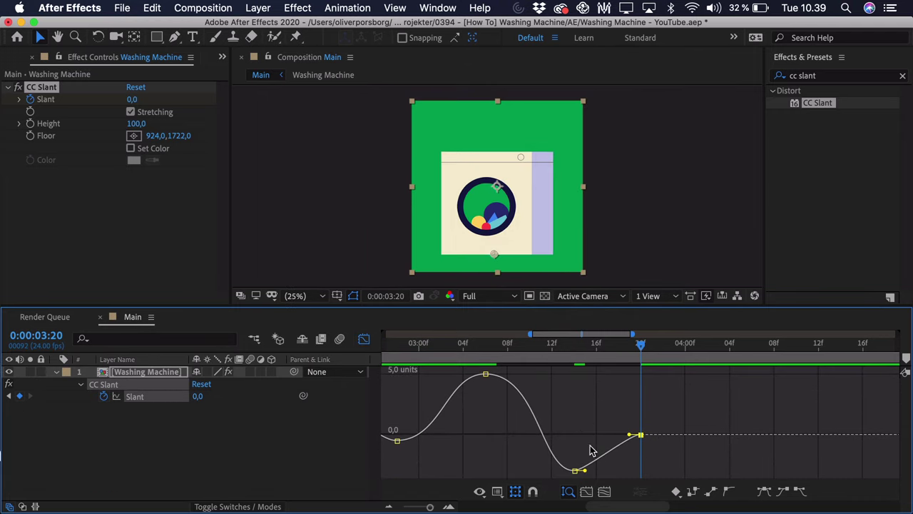
drag(584, 471, 617, 472)
drag(629, 435, 609, 436)
drag(576, 471, 575, 460)
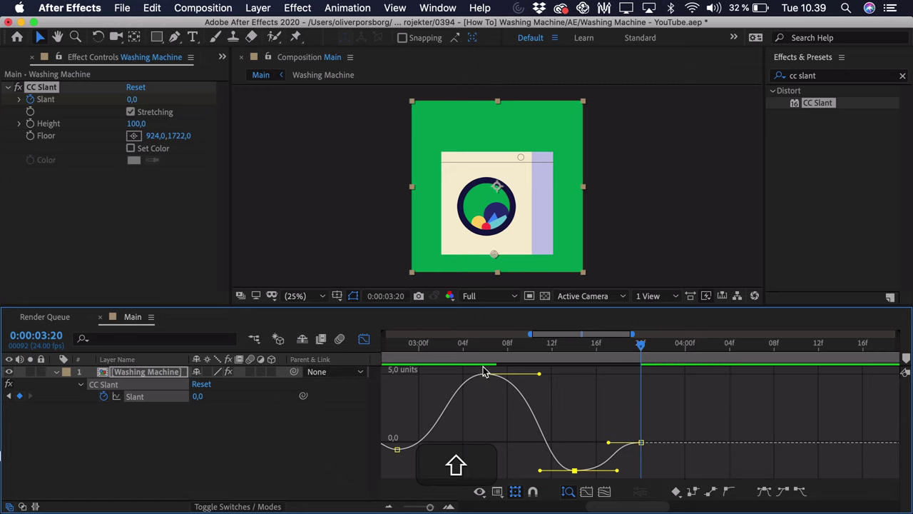
drag(487, 376, 486, 396)
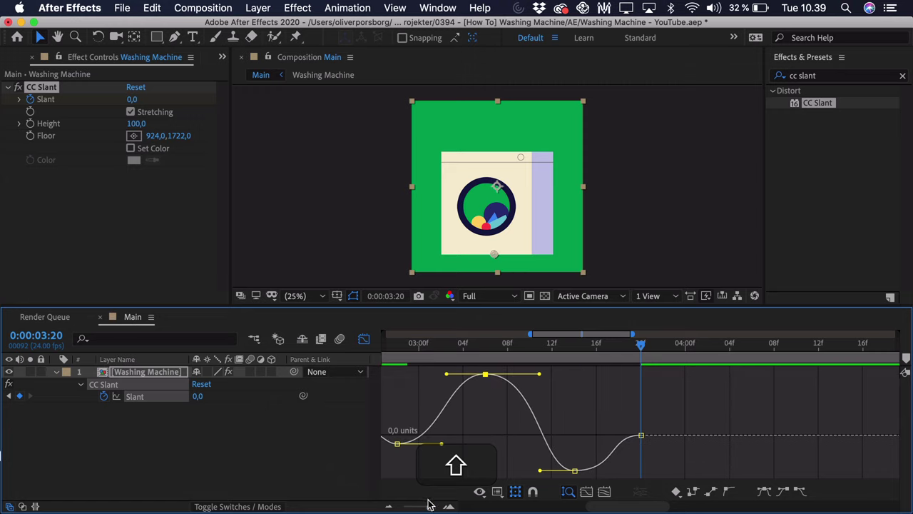
Preview the final slant movement from 0:00:02:12 and scrub ahead to the door opening at 0:00:05:07
drag(430, 507, 421, 508)
drag(498, 306, 498, 387)
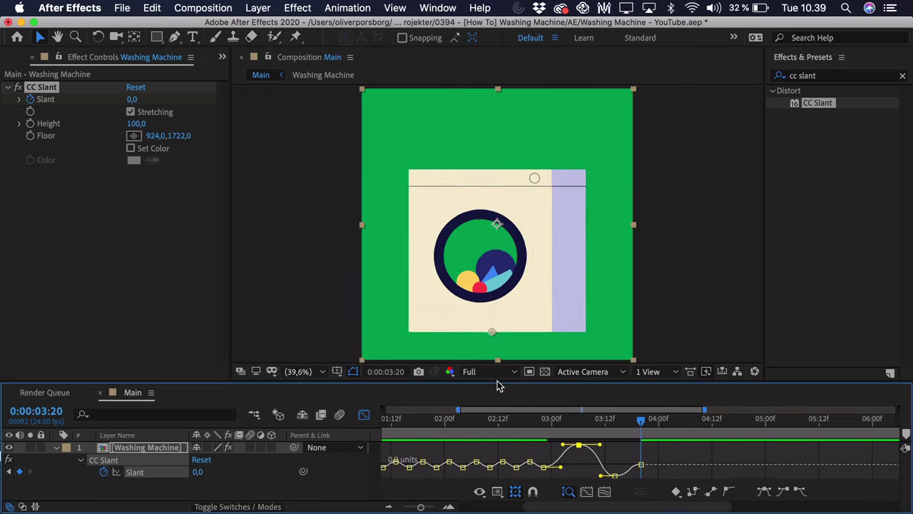
click(498, 424)
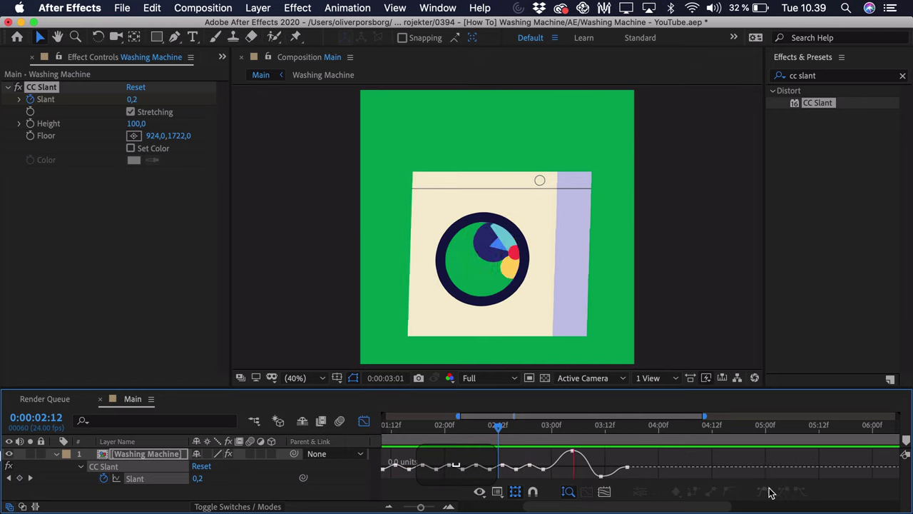
drag(646, 428, 788, 441)
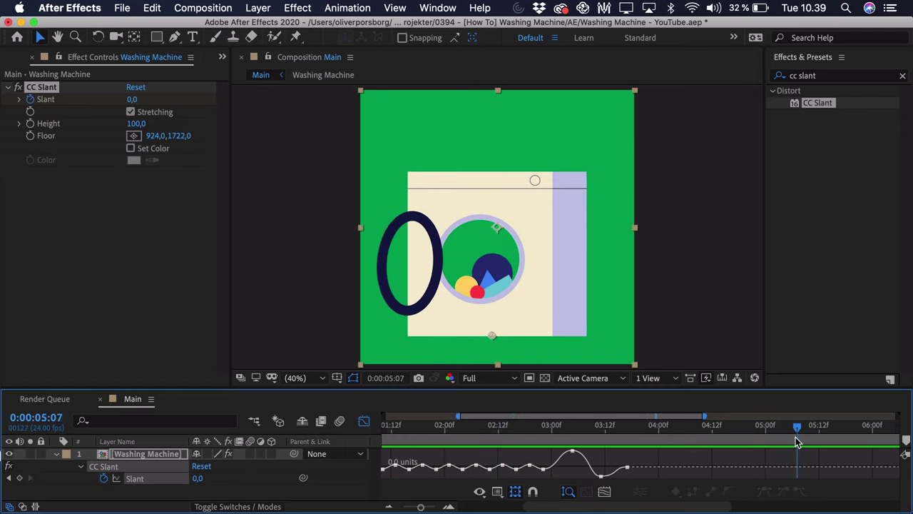
drag(421, 507, 403, 506)
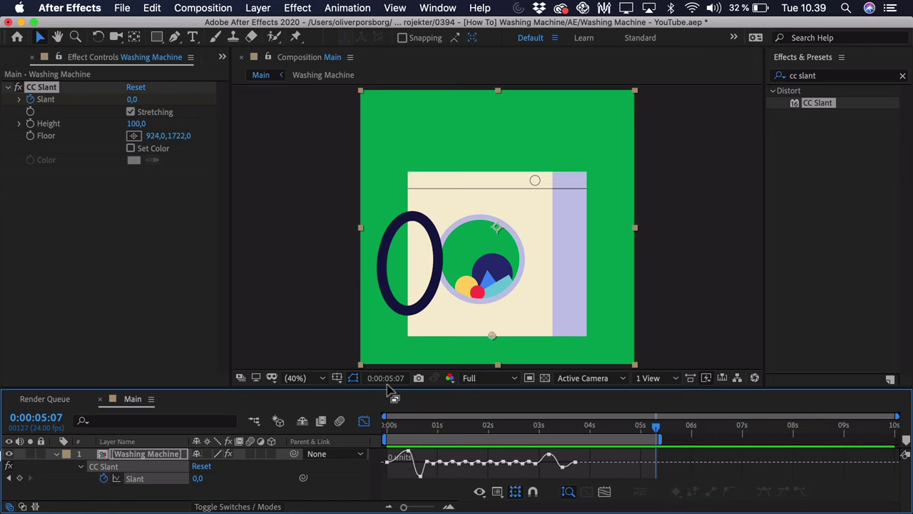